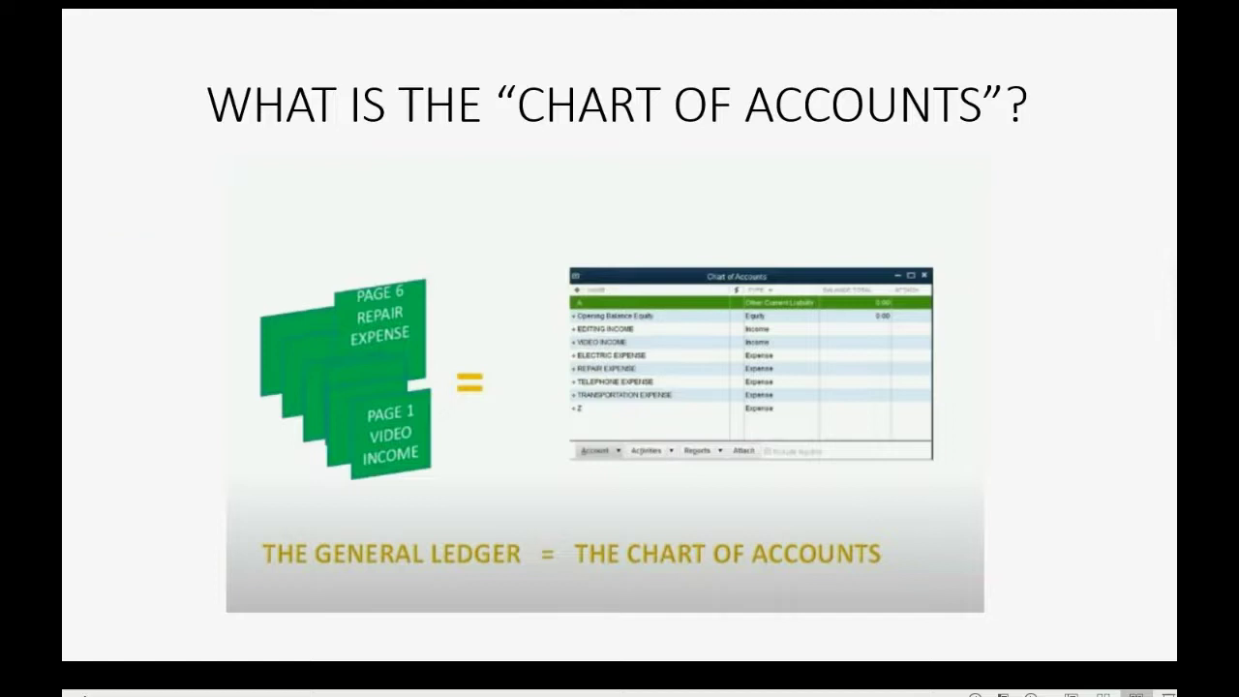
- Advance the slide show to the 'Unavailable Balance' slide
key(Right)
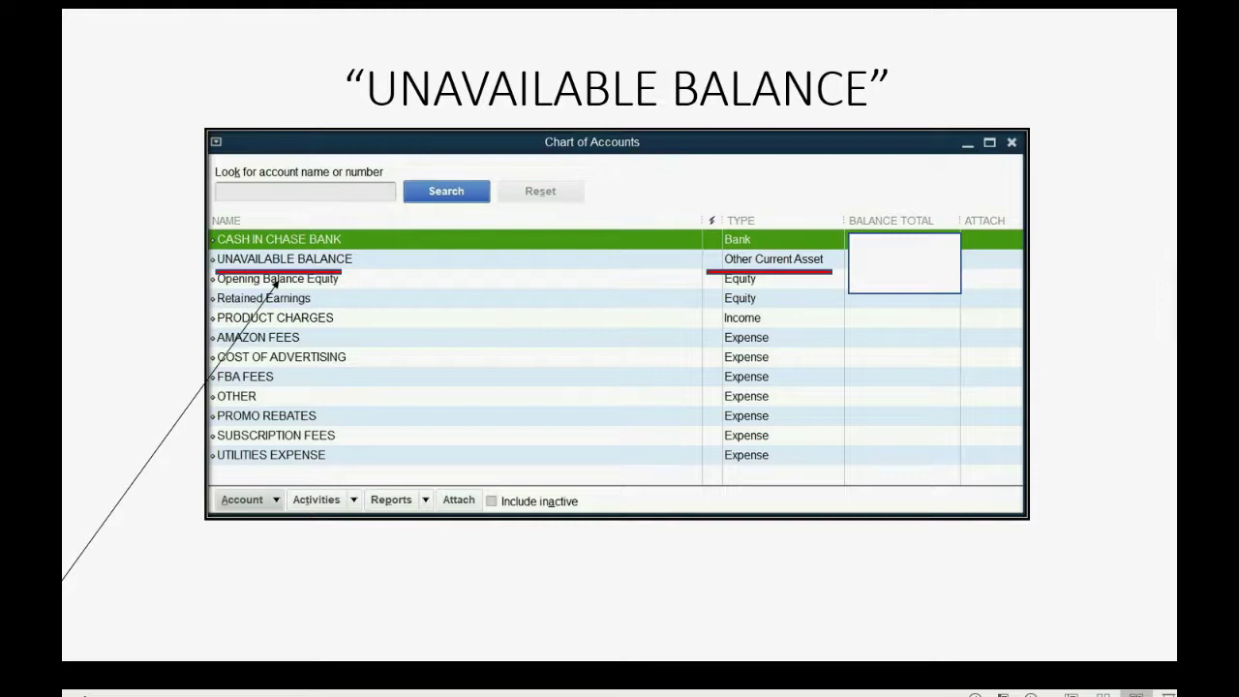
- Advance to the 'Amazon Store Needed Accounts' slide
key(Right)
key(Right)
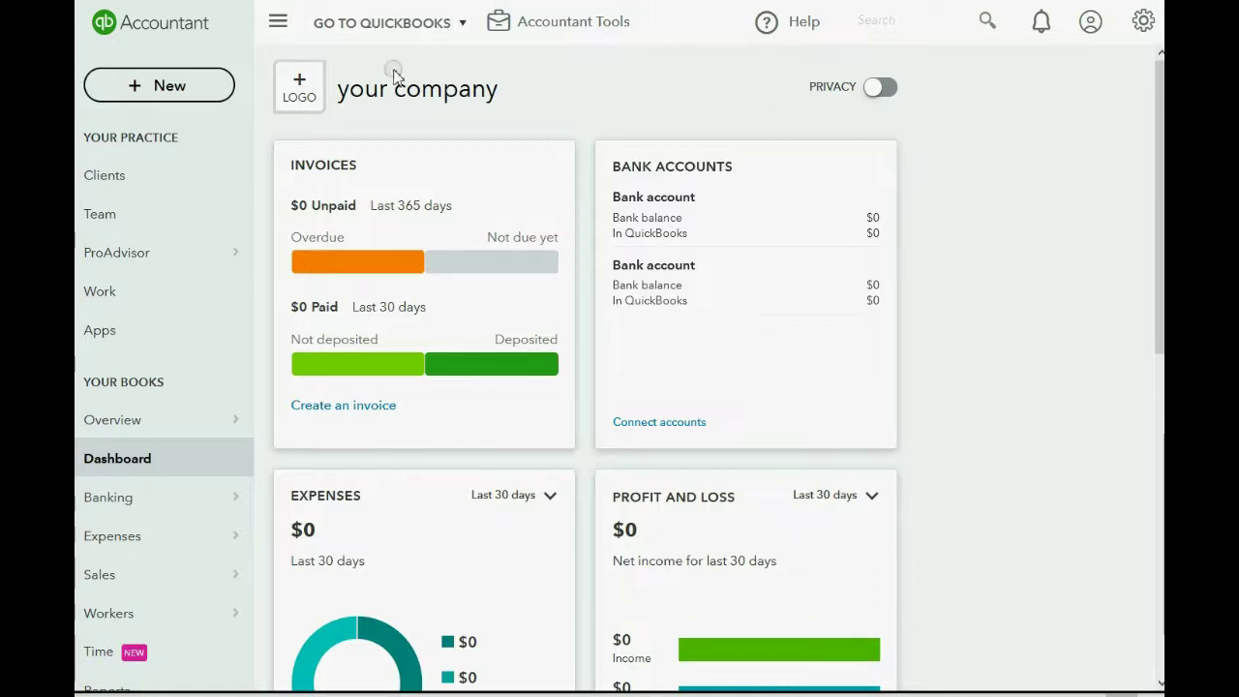
- Open Company settings, review the Notifications, Sales, Expenses, Payments and Advanced tabs, then return to Company
click(1145, 24)
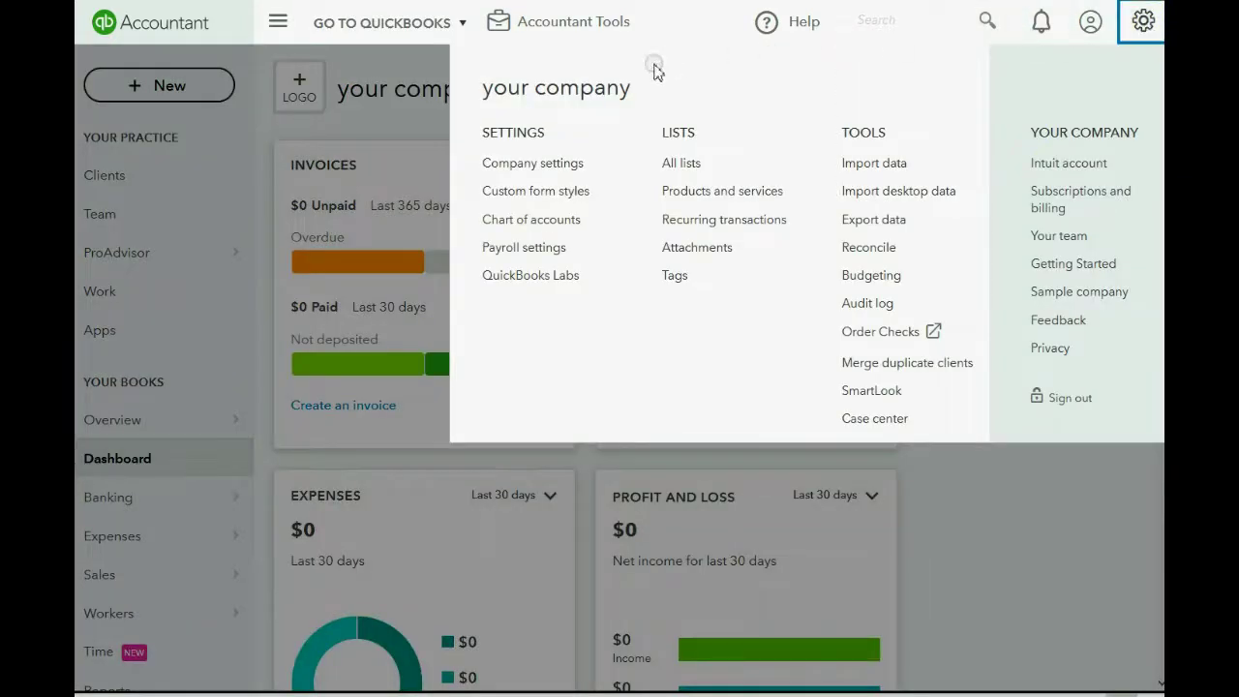
click(580, 159)
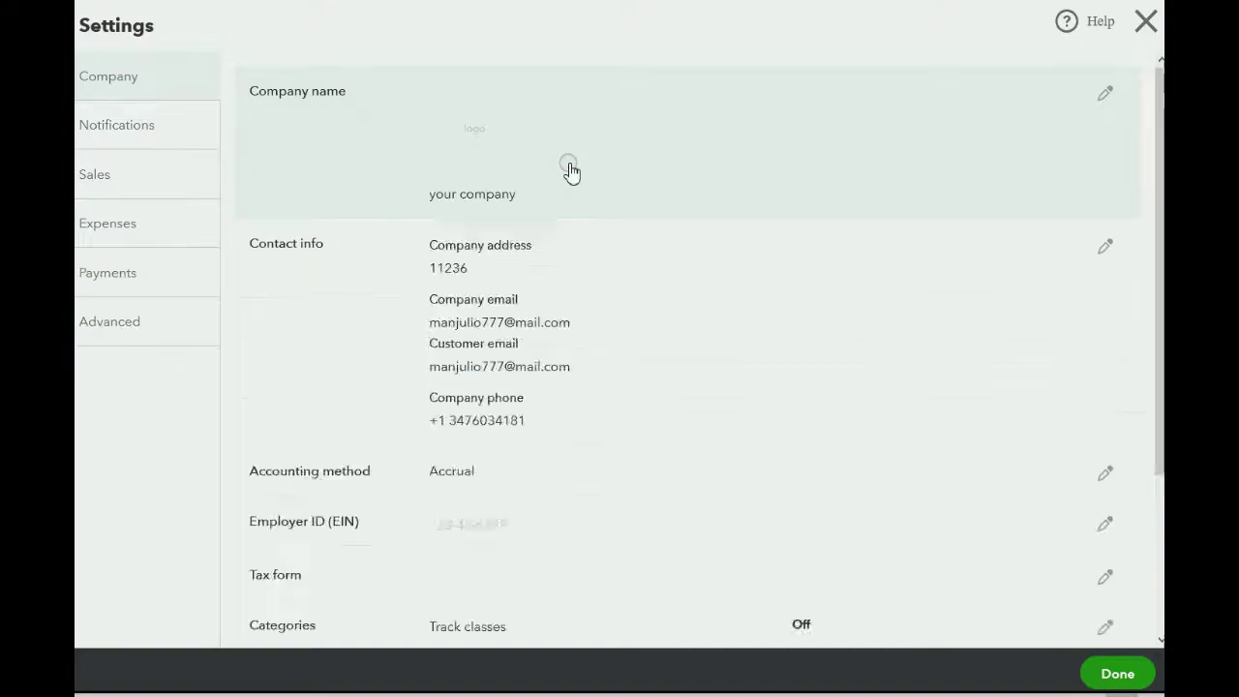
click(121, 116)
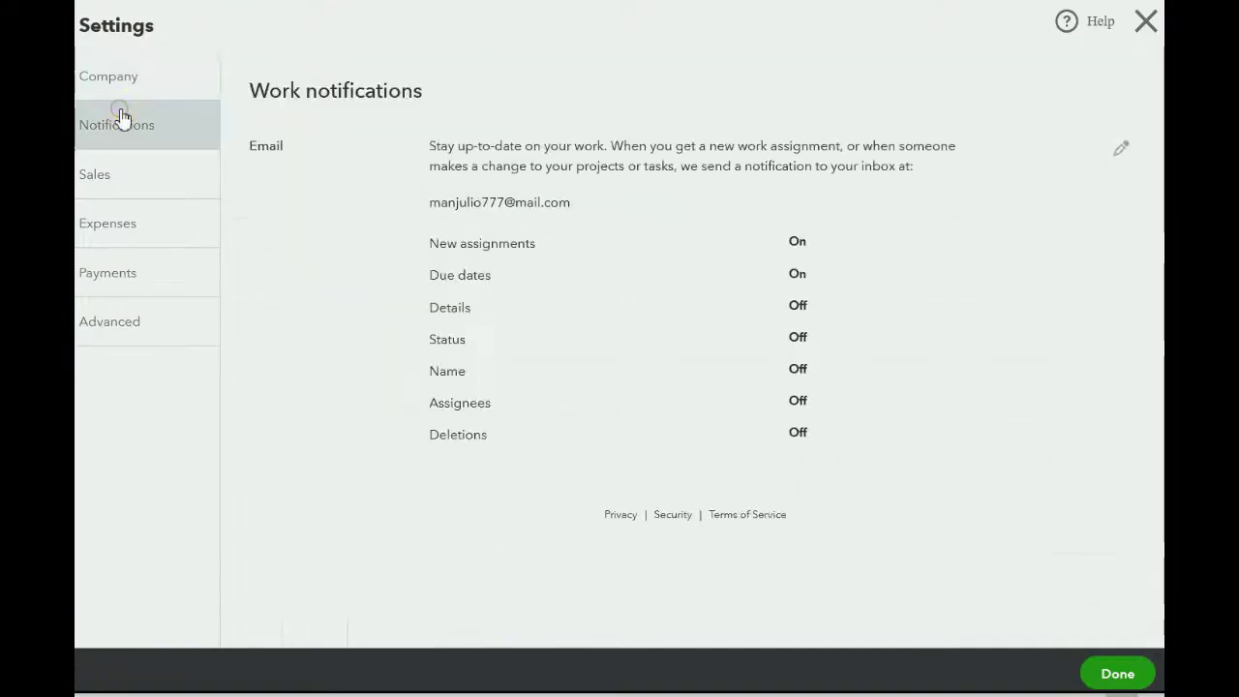
click(102, 169)
click(106, 213)
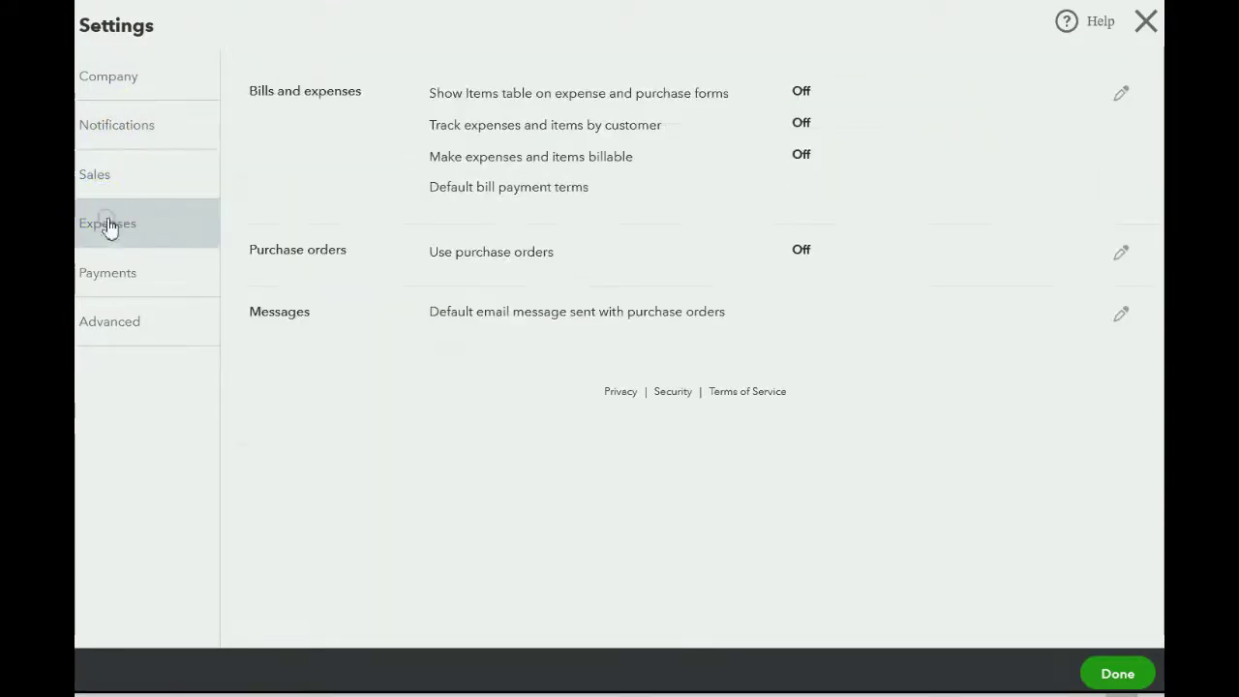
click(109, 269)
click(111, 322)
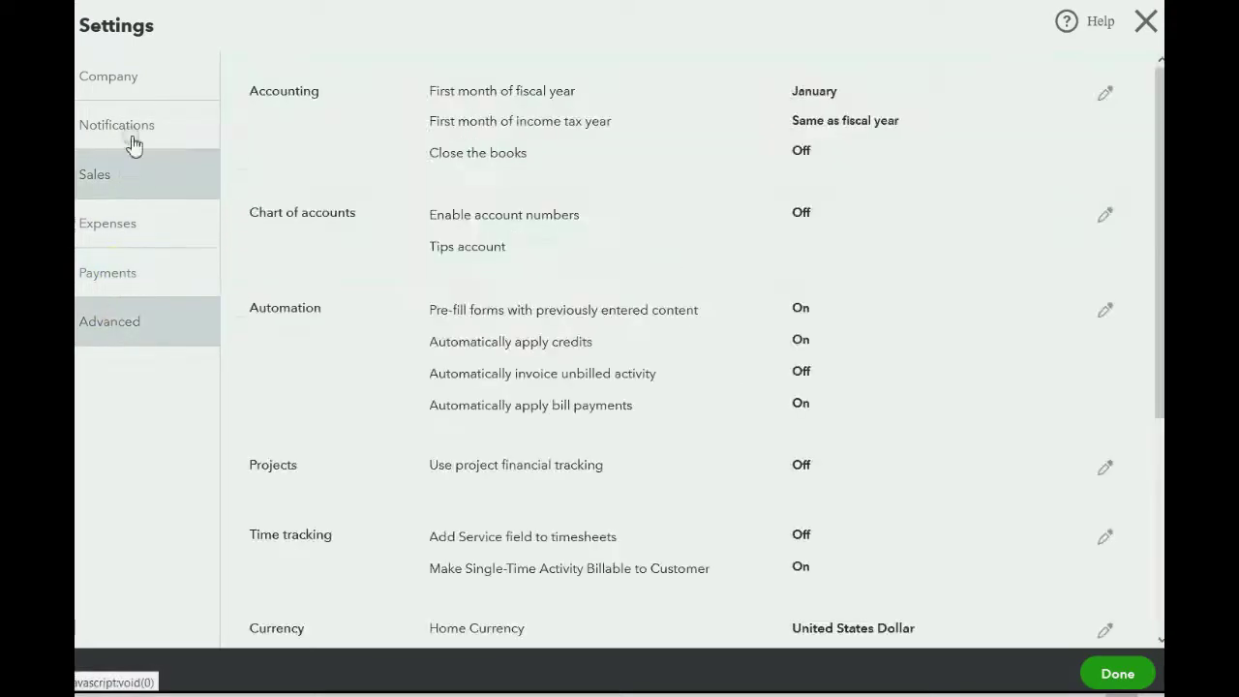
click(123, 81)
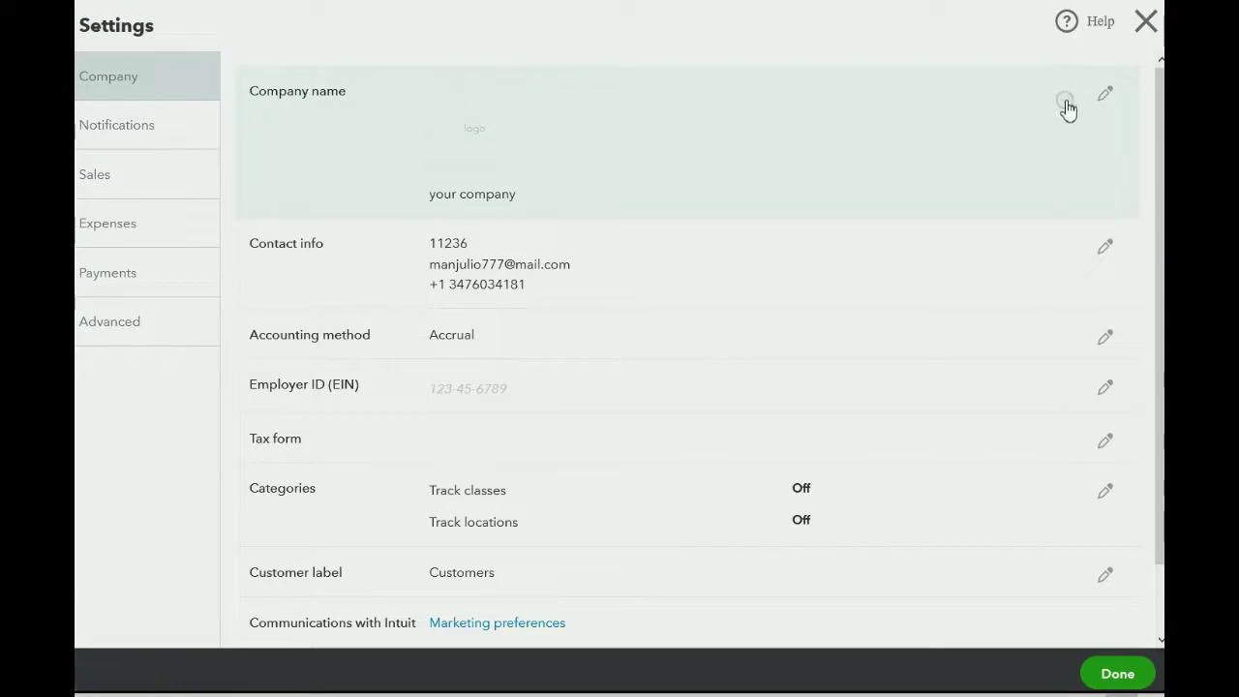
- Rename the company to MY AMAZON STORE, save it, and close Settings
click(1106, 92)
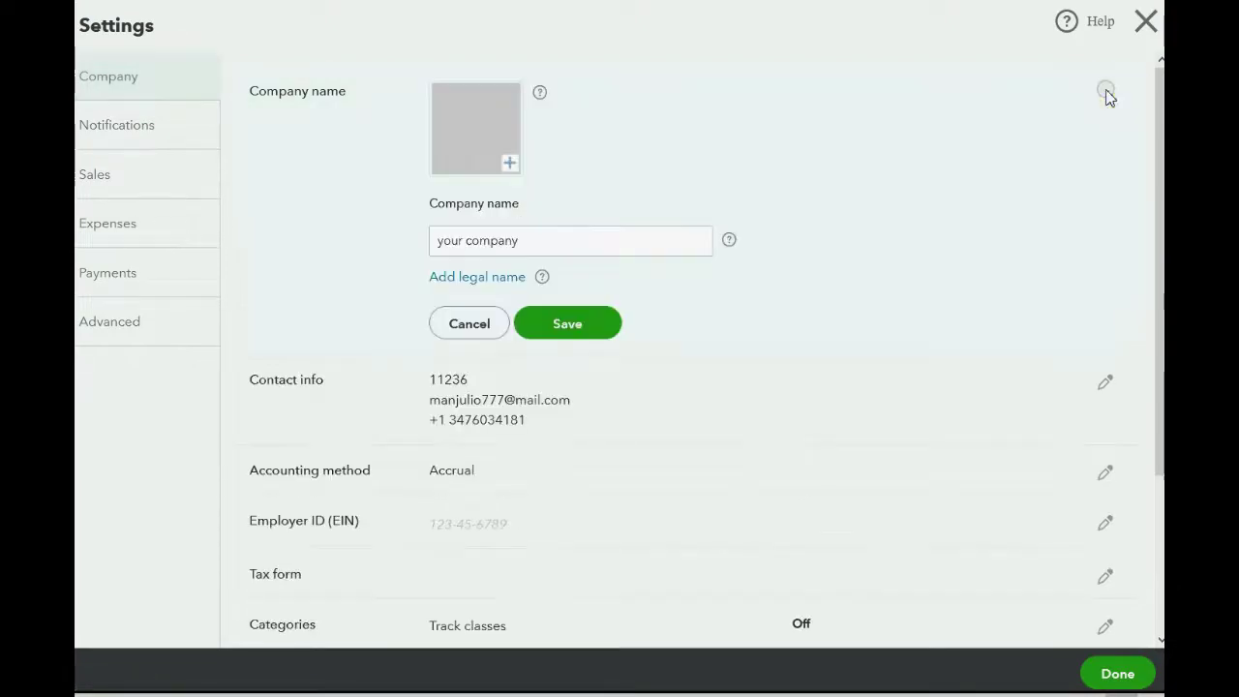
drag(528, 242, 432, 247)
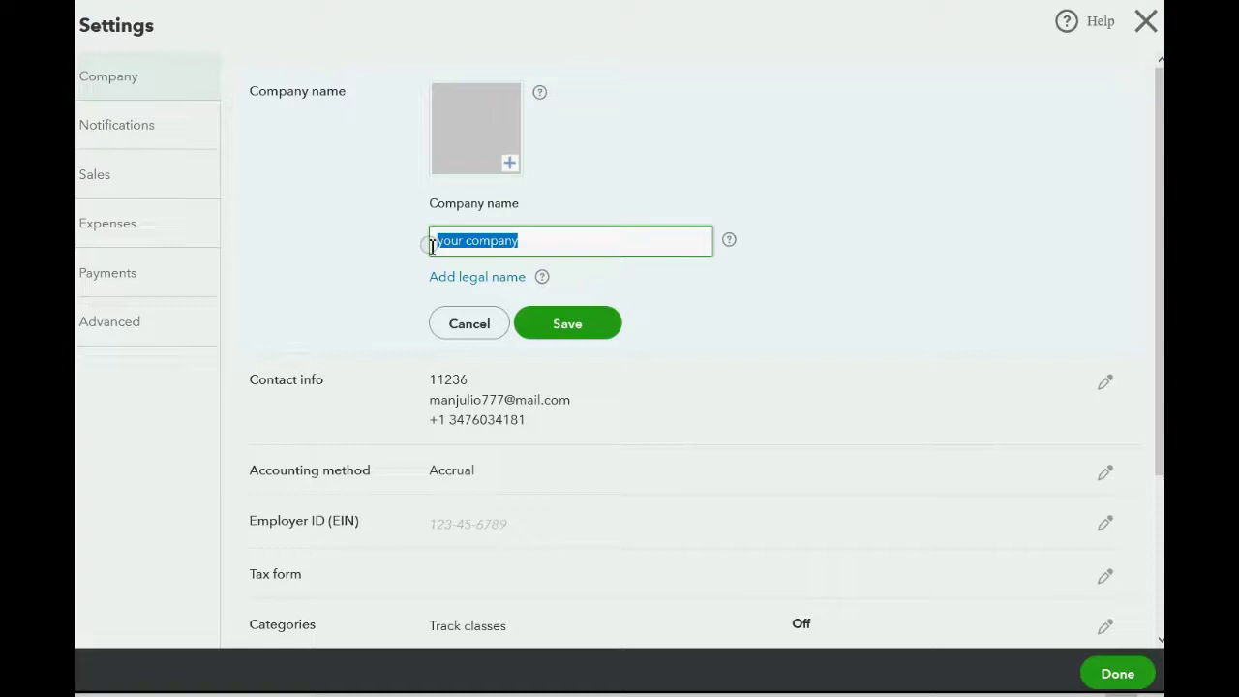
text(MY AMA)
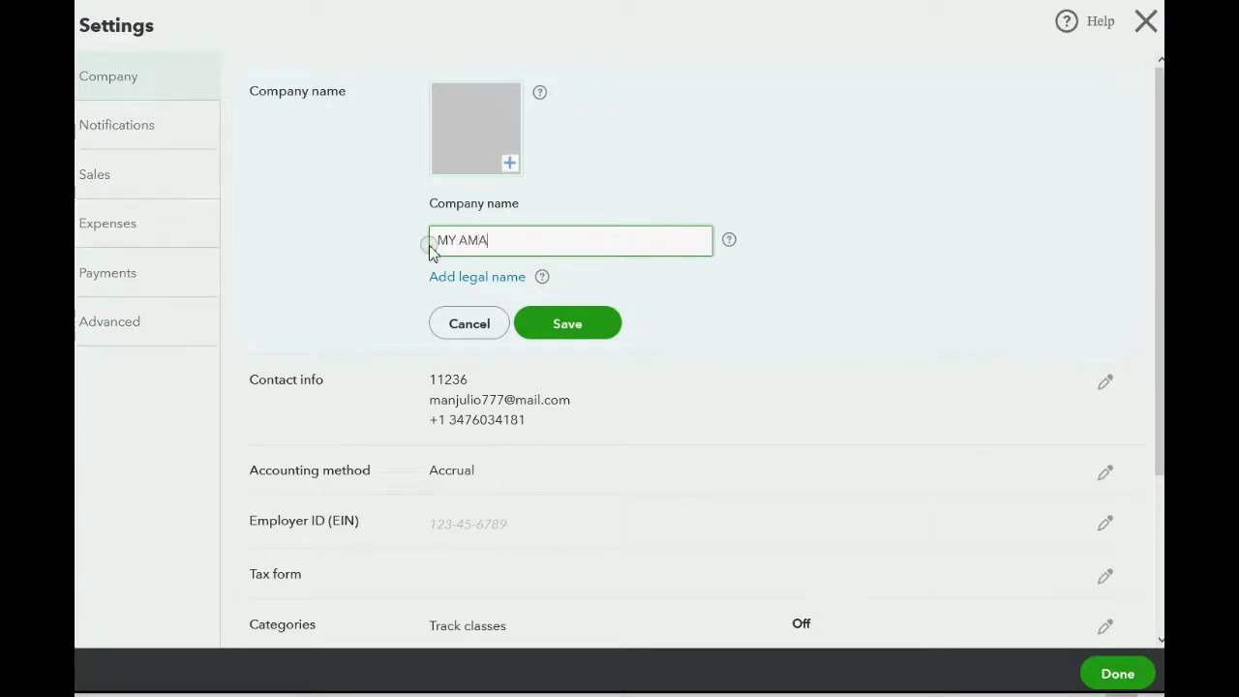
text(ZON STORE)
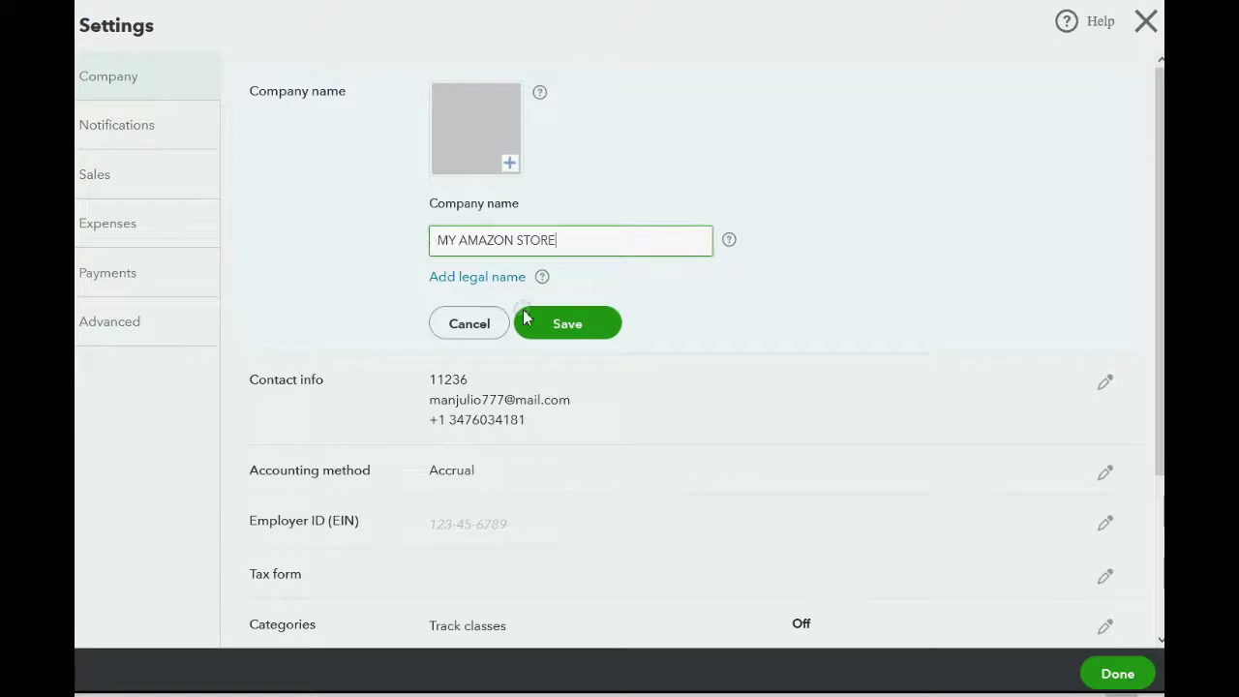
click(566, 327)
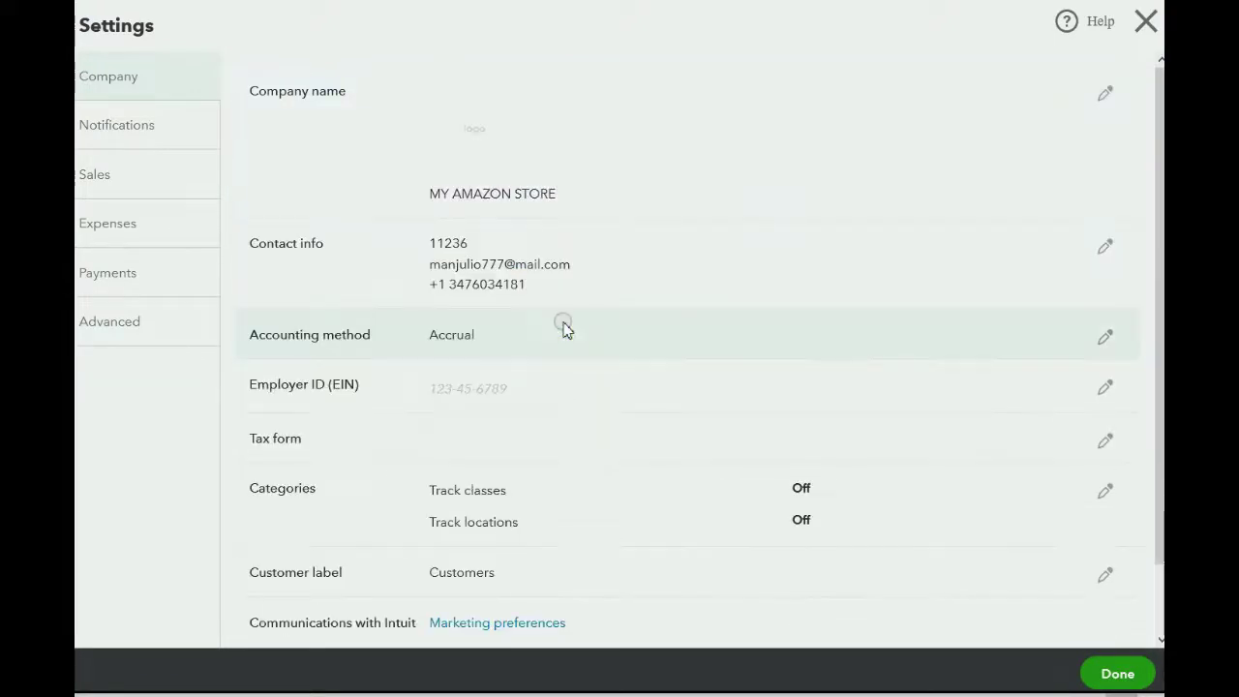
click(1115, 673)
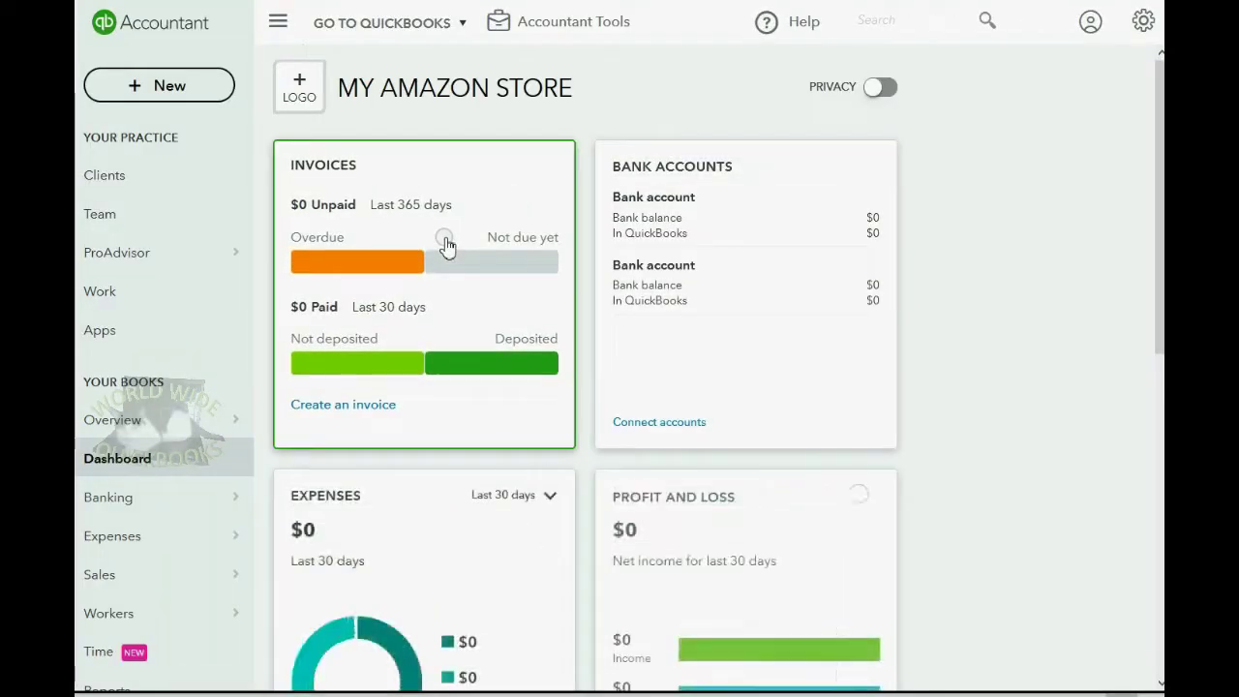
- Open the Chart of Accounts from the Accounting menu and show the full account list
scroll(131, 276, down, 3)
scroll(121, 281, down, 1)
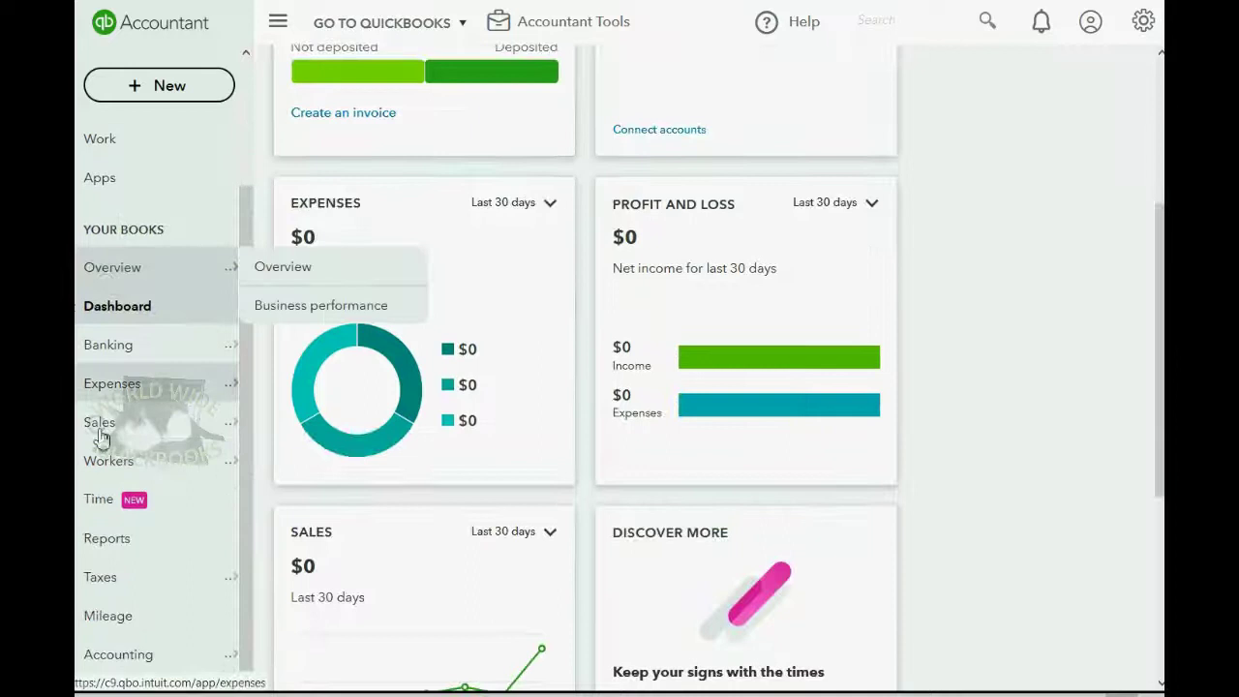
mouse_move(147, 661)
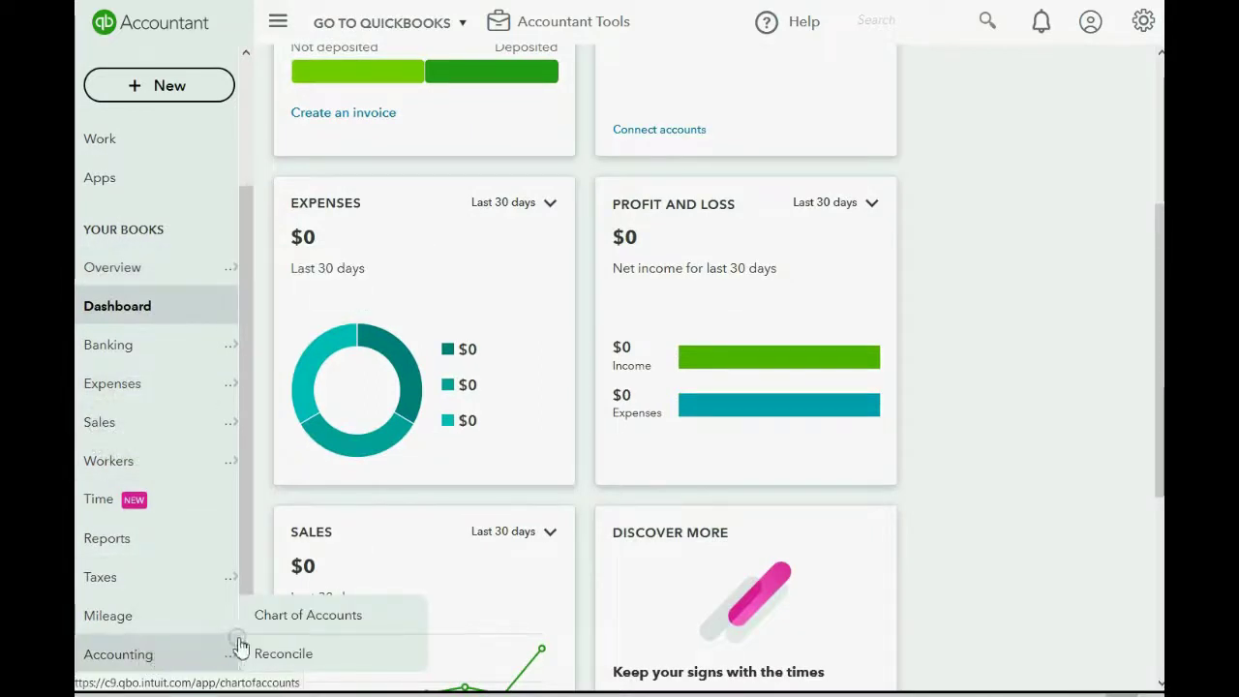
click(301, 620)
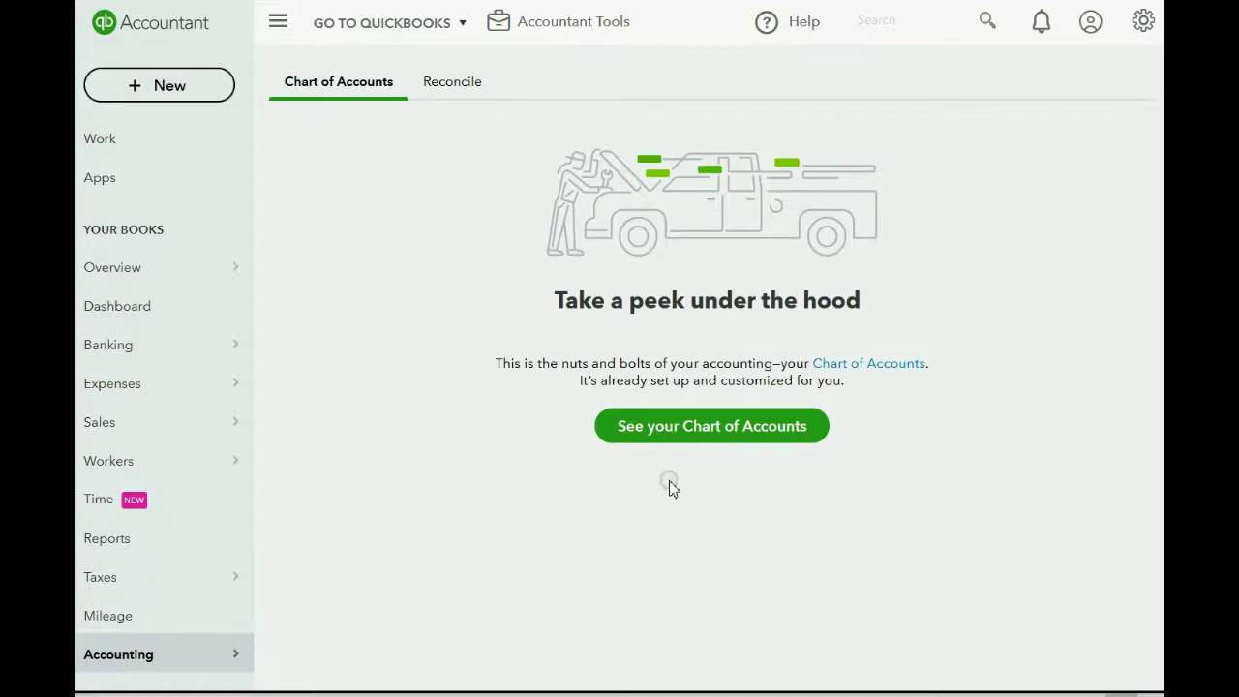
click(714, 432)
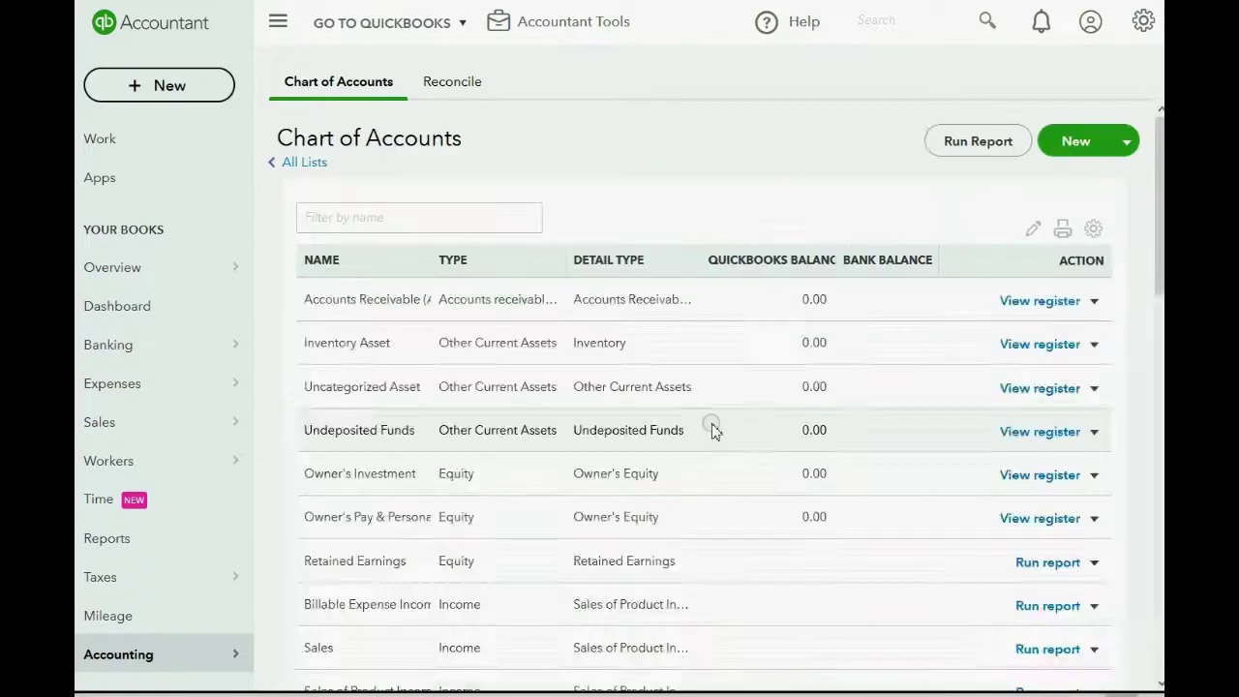
- Scroll through the default accounts, all showing 0.00 balances
scroll(511, 513, down, 8)
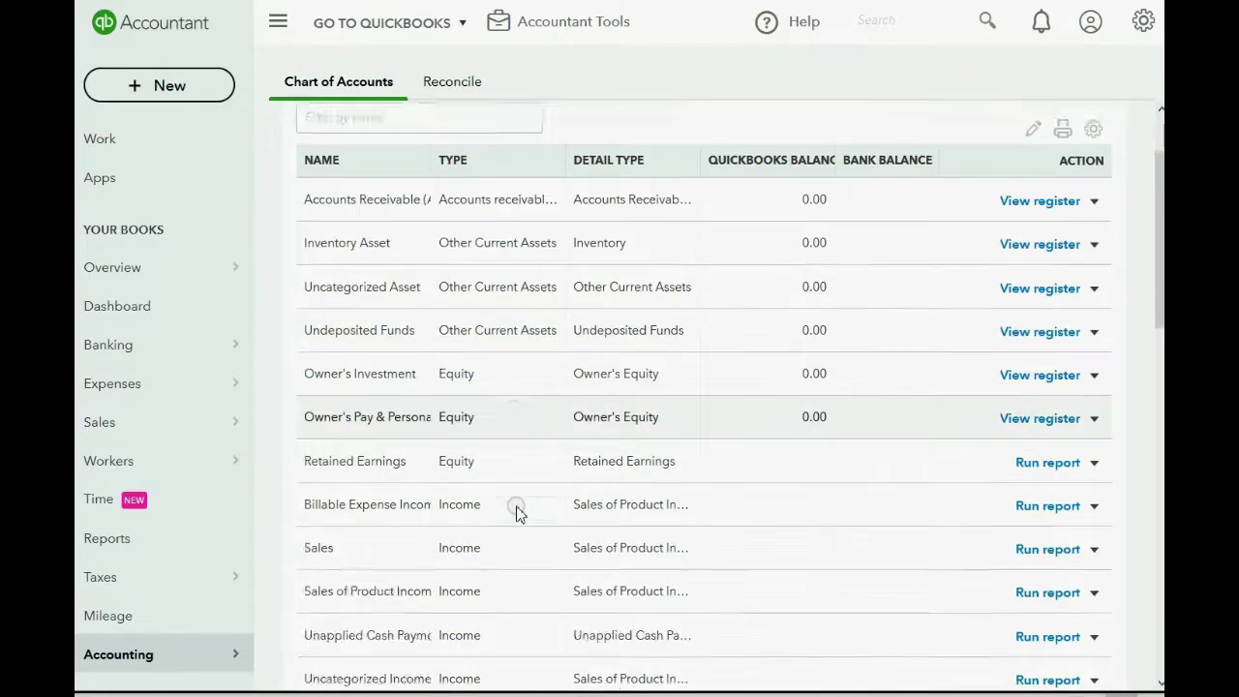
scroll(516, 513, down, 5)
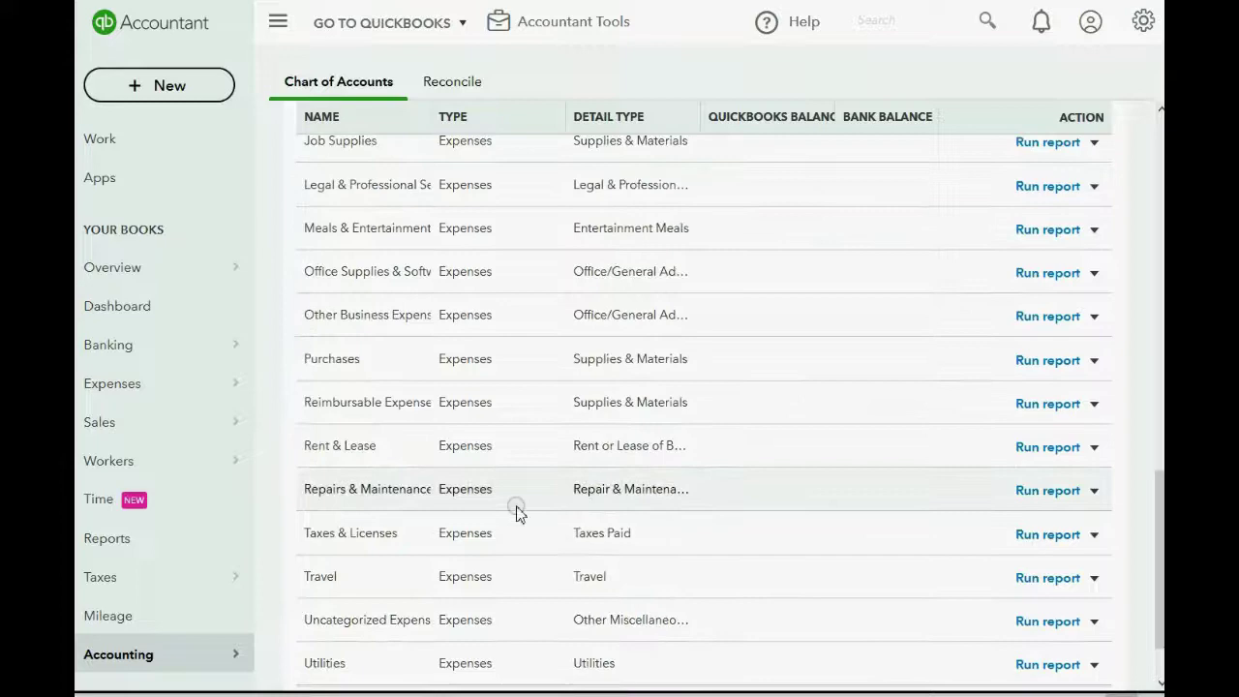
scroll(516, 514, up, 13)
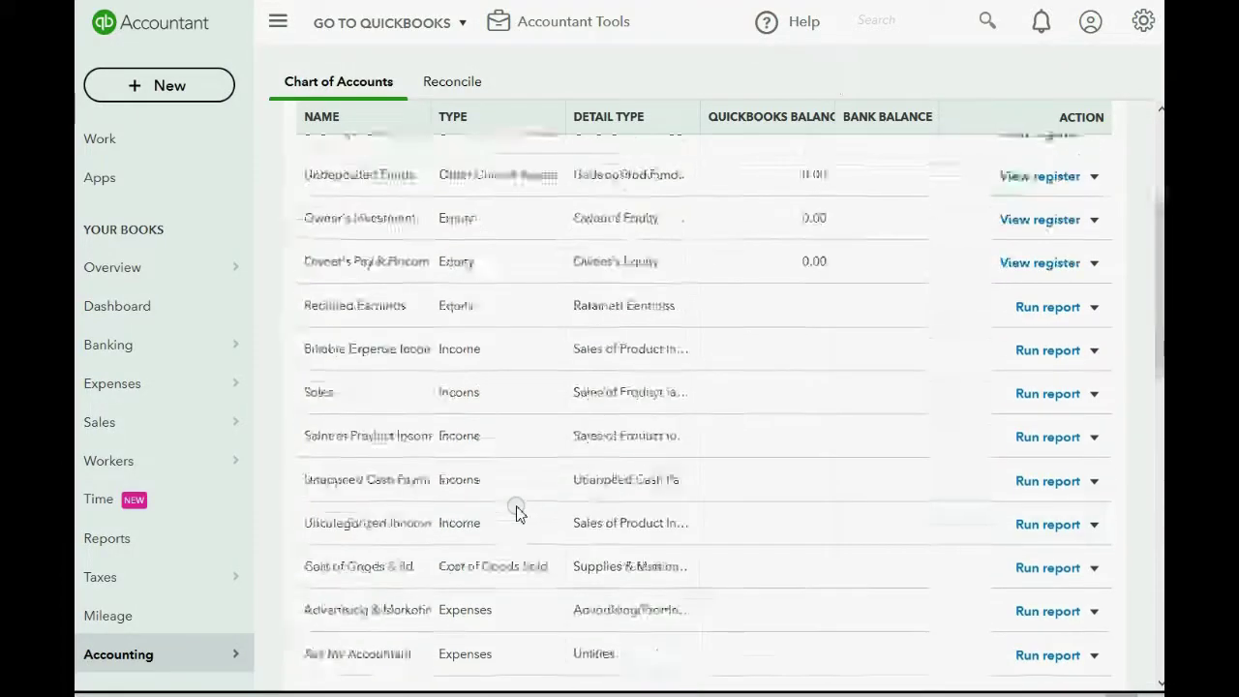
scroll(453, 474, down, 7)
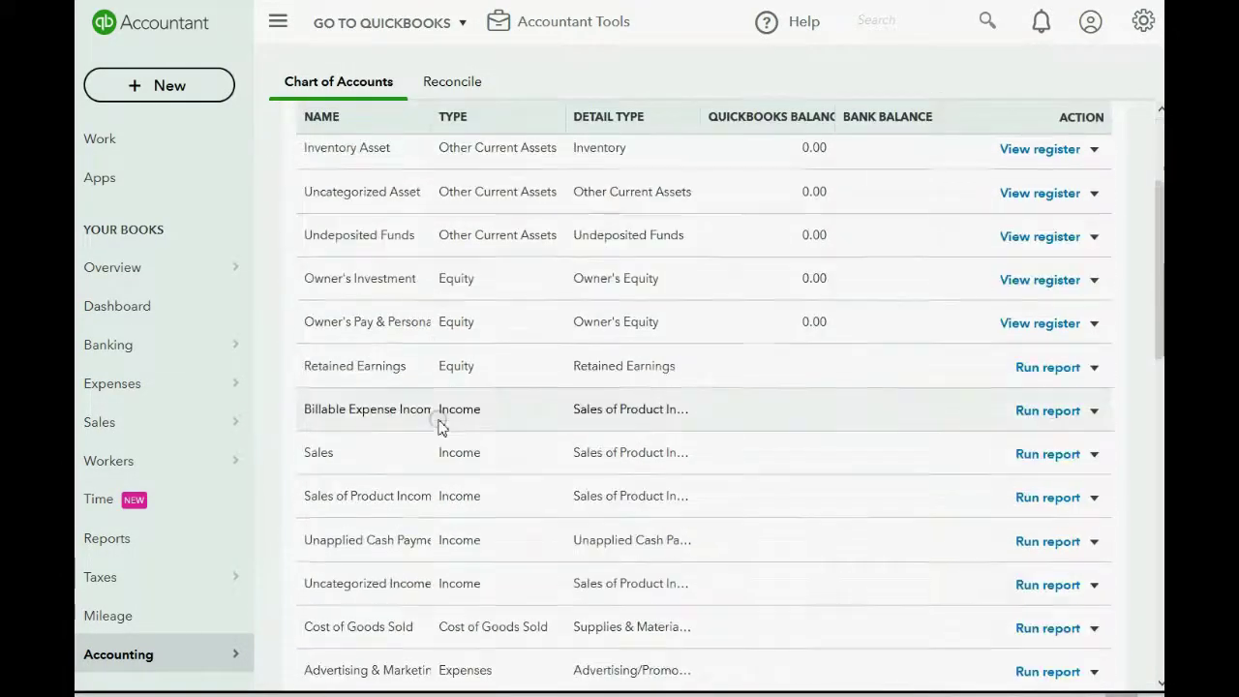
scroll(460, 474, down, 5)
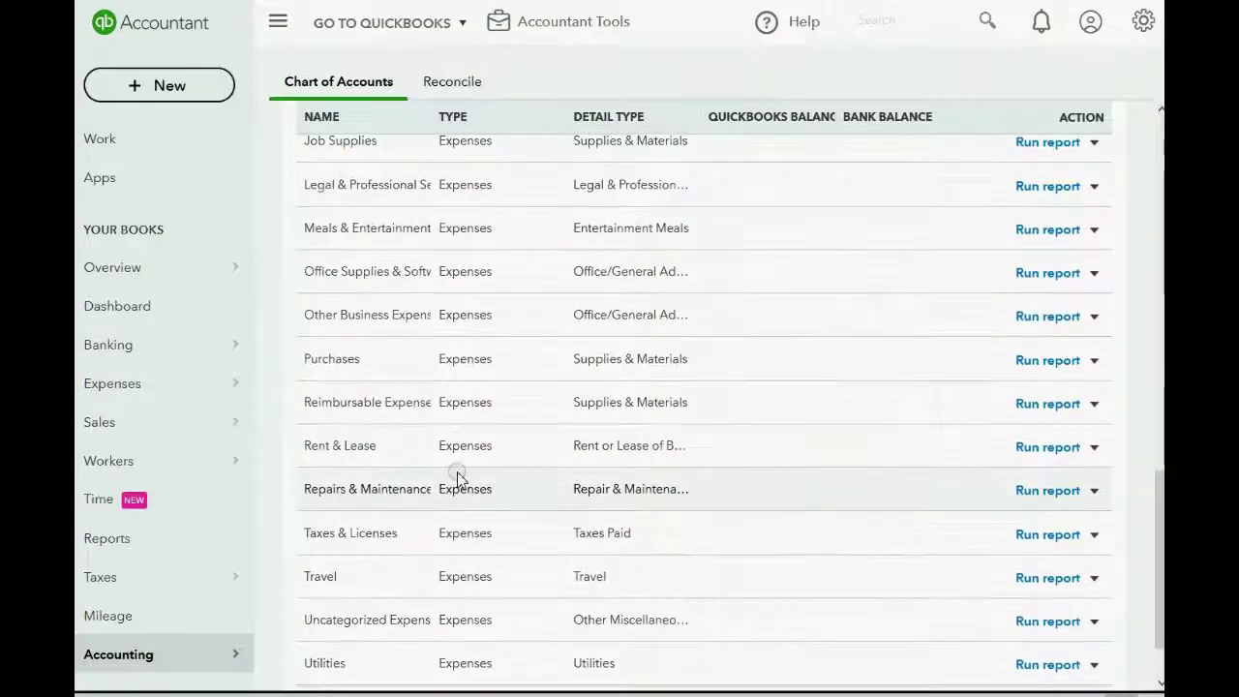
scroll(457, 476, up, 6)
scroll(457, 477, up, 6)
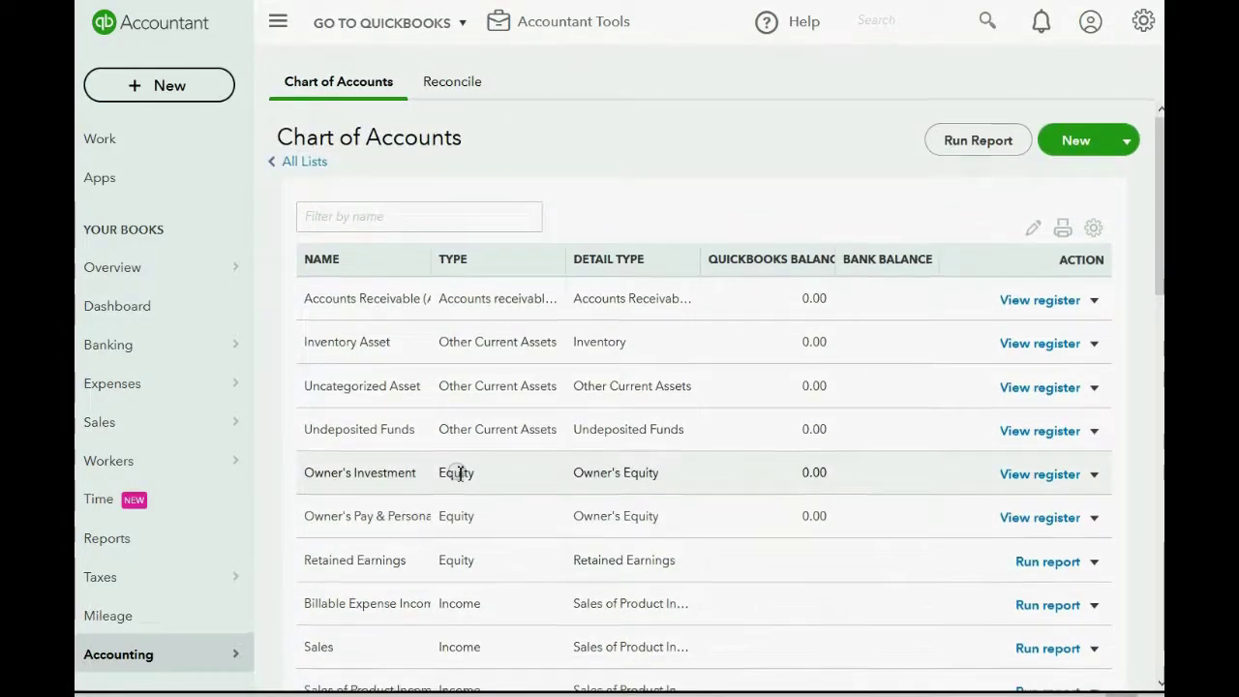
scroll(460, 475, down, 8)
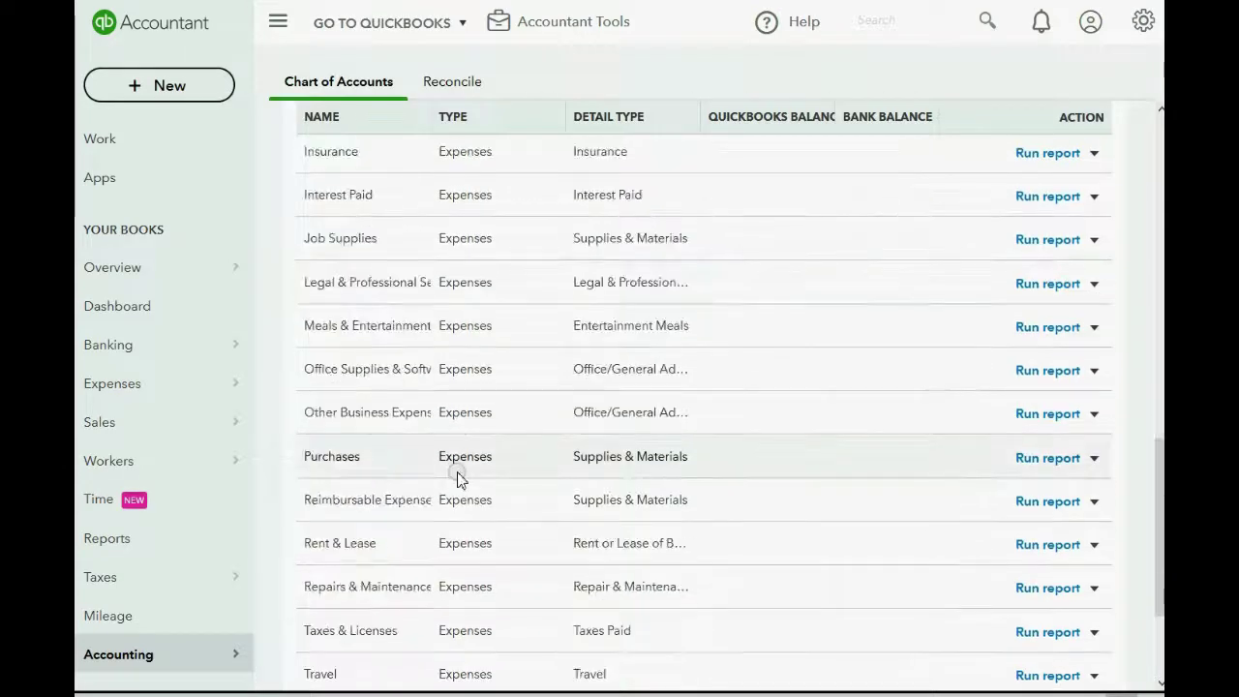
scroll(457, 477, up, 8)
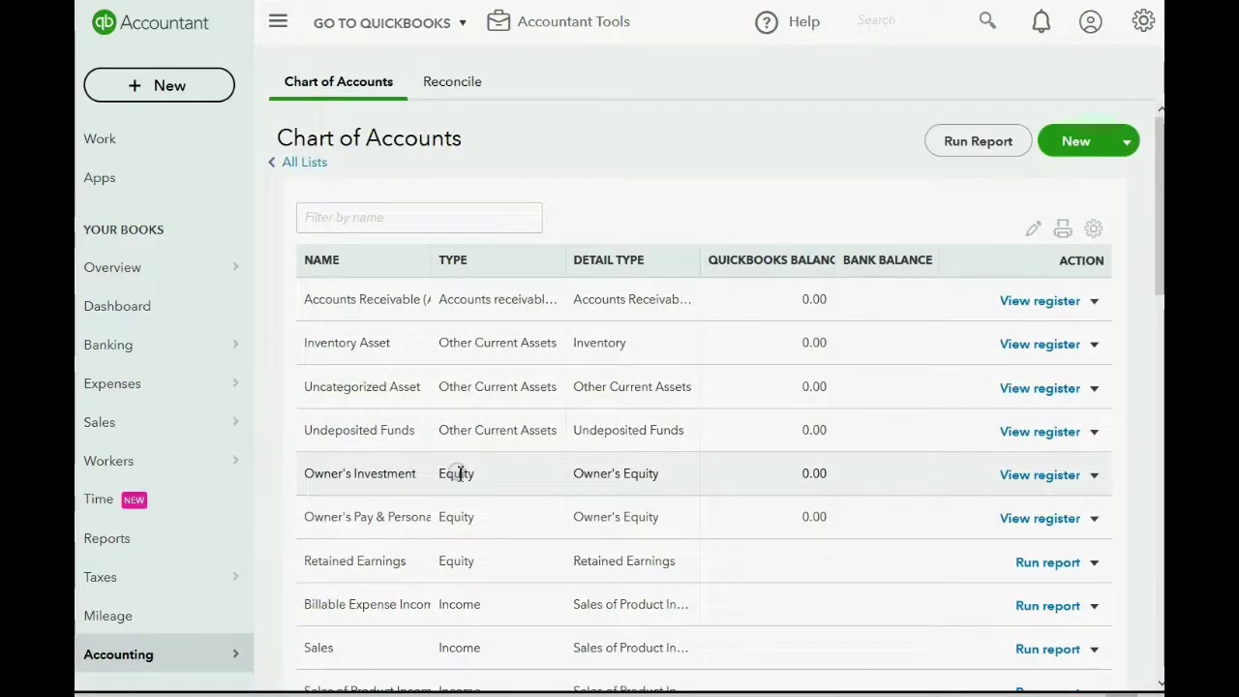
scroll(459, 474, down, 2)
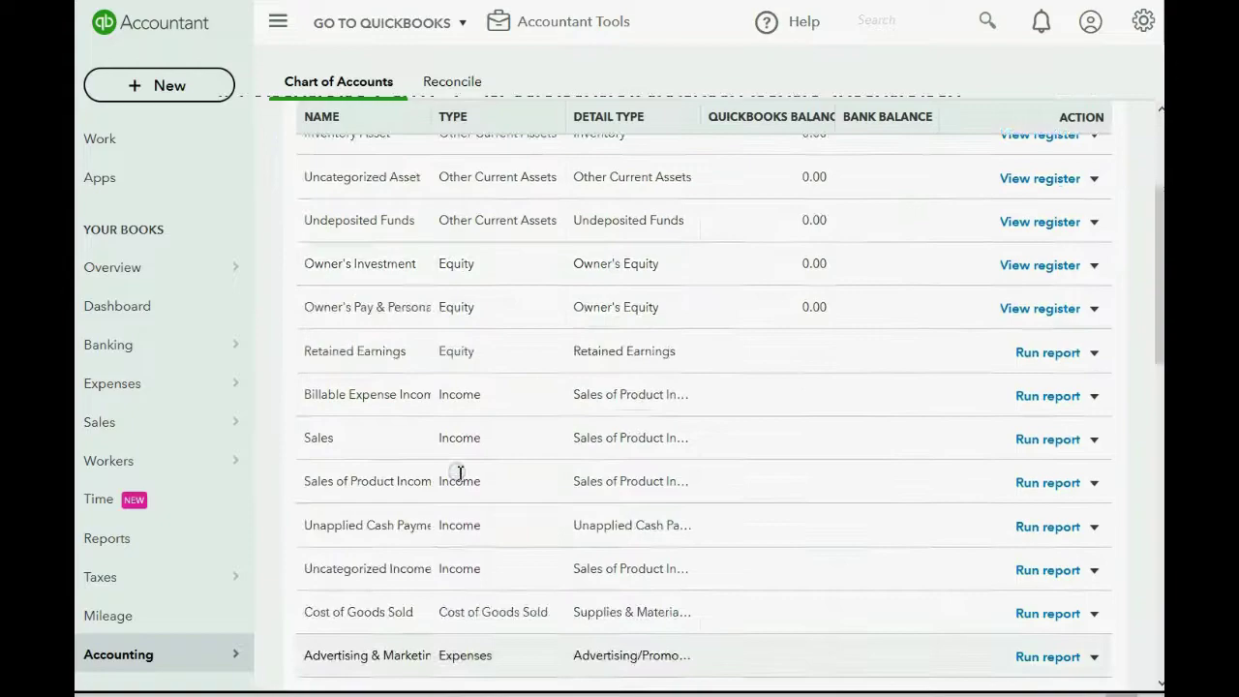
scroll(461, 480, up, 1)
scroll(460, 478, up, 2)
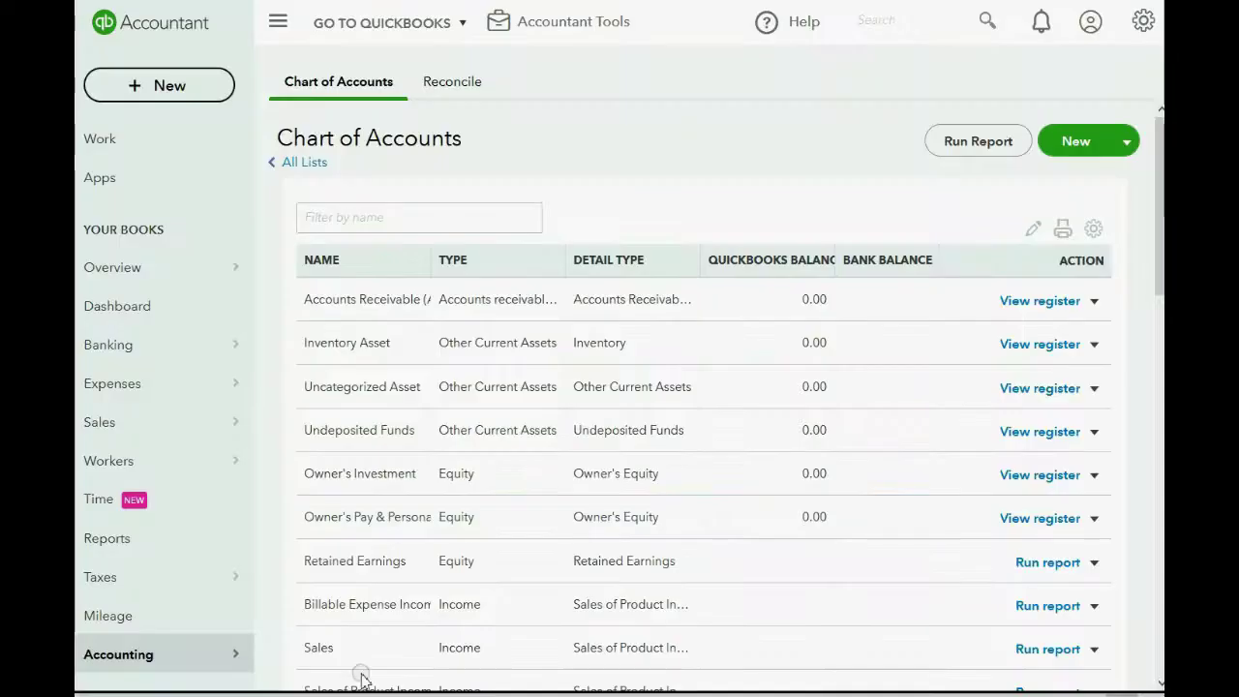
- Create a Bank account with Checking detail type named CASH IN CHASE BANK and save it
click(1072, 146)
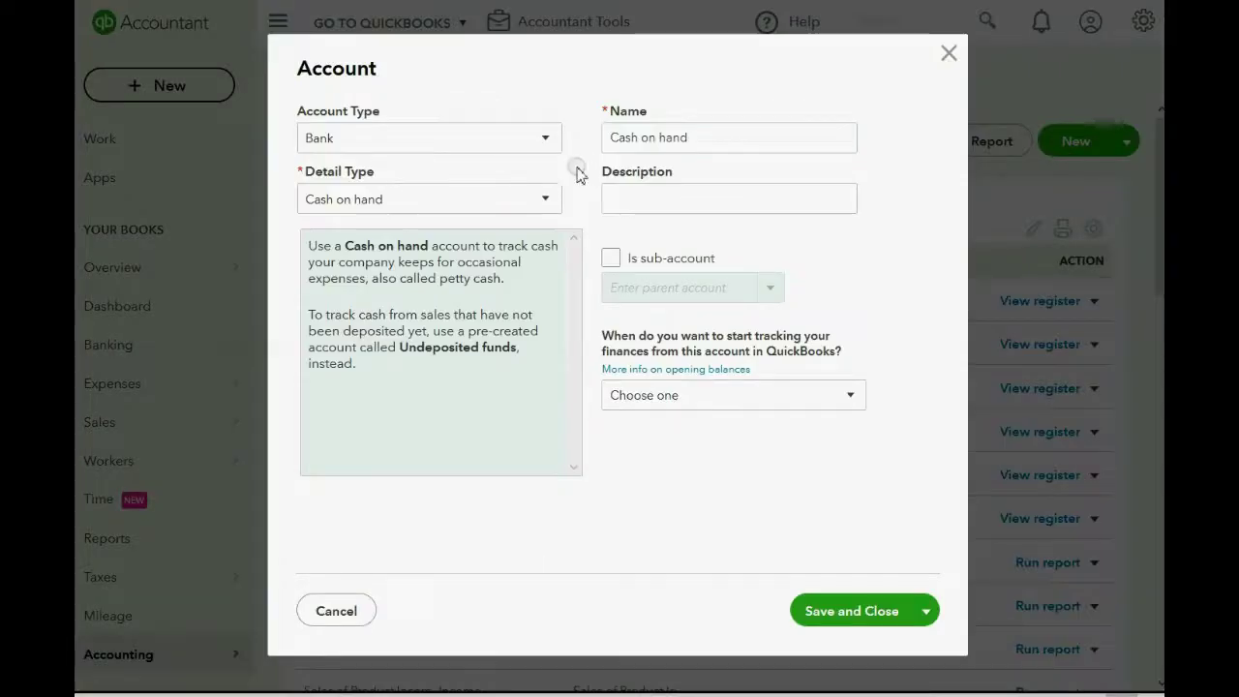
click(480, 138)
click(471, 234)
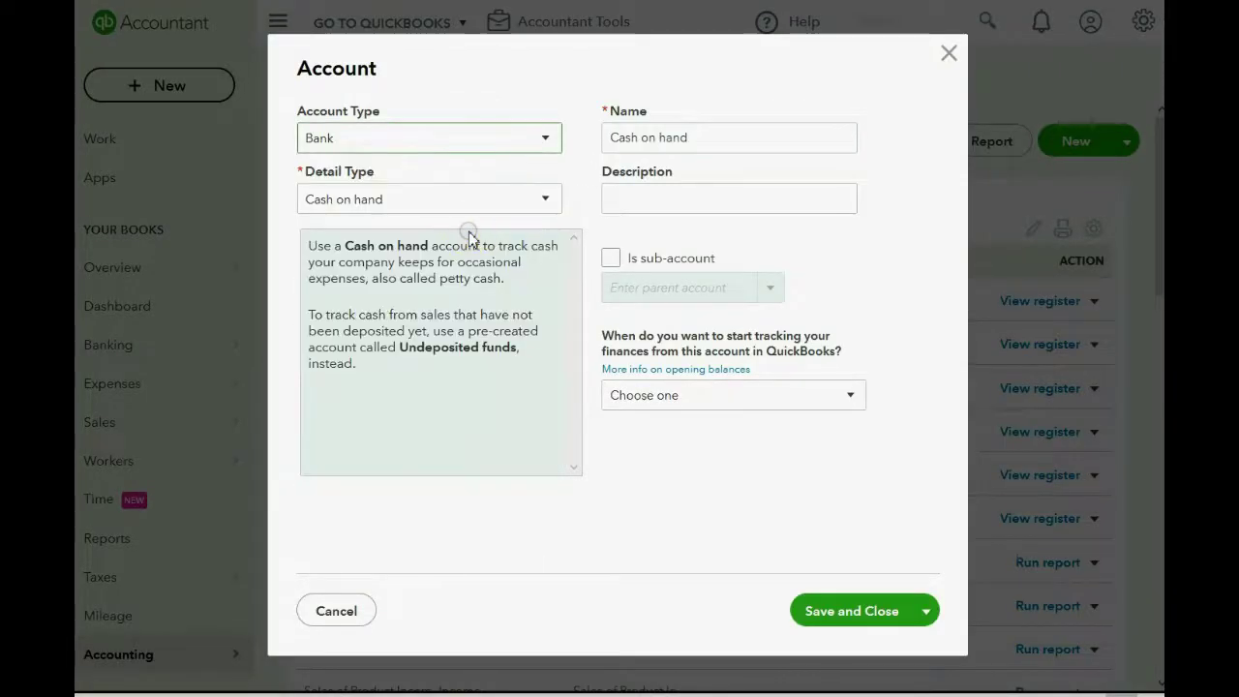
click(464, 208)
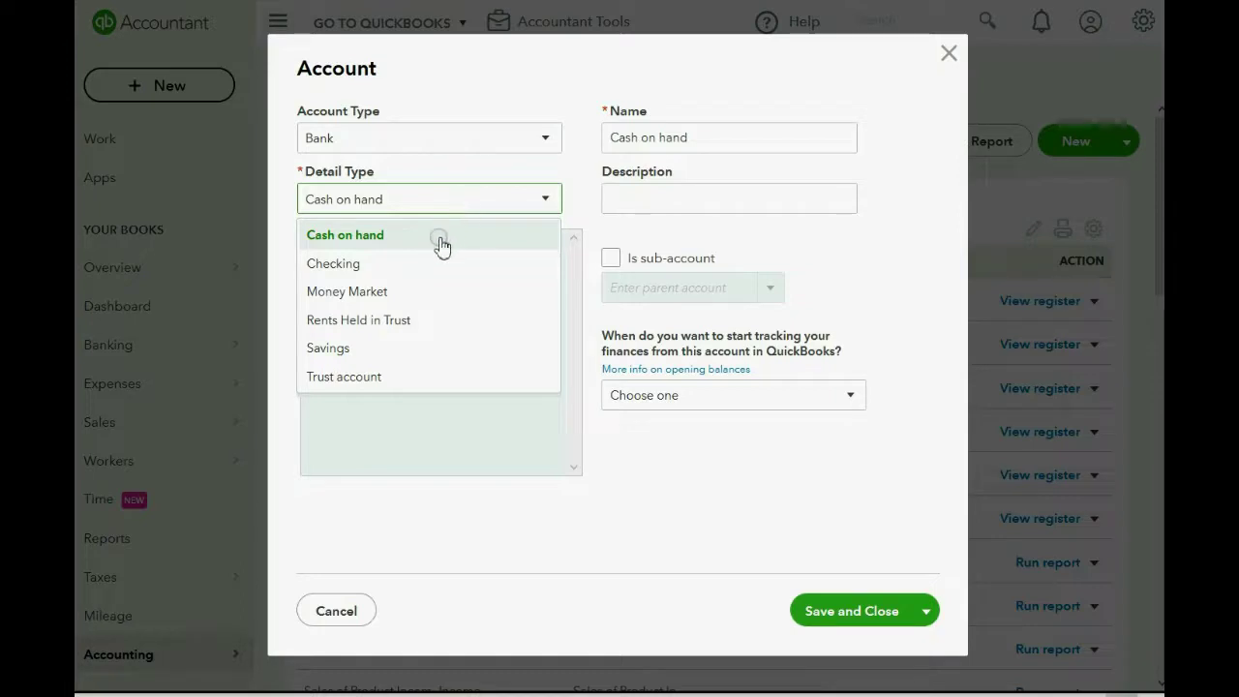
click(407, 266)
drag(700, 139, 598, 140)
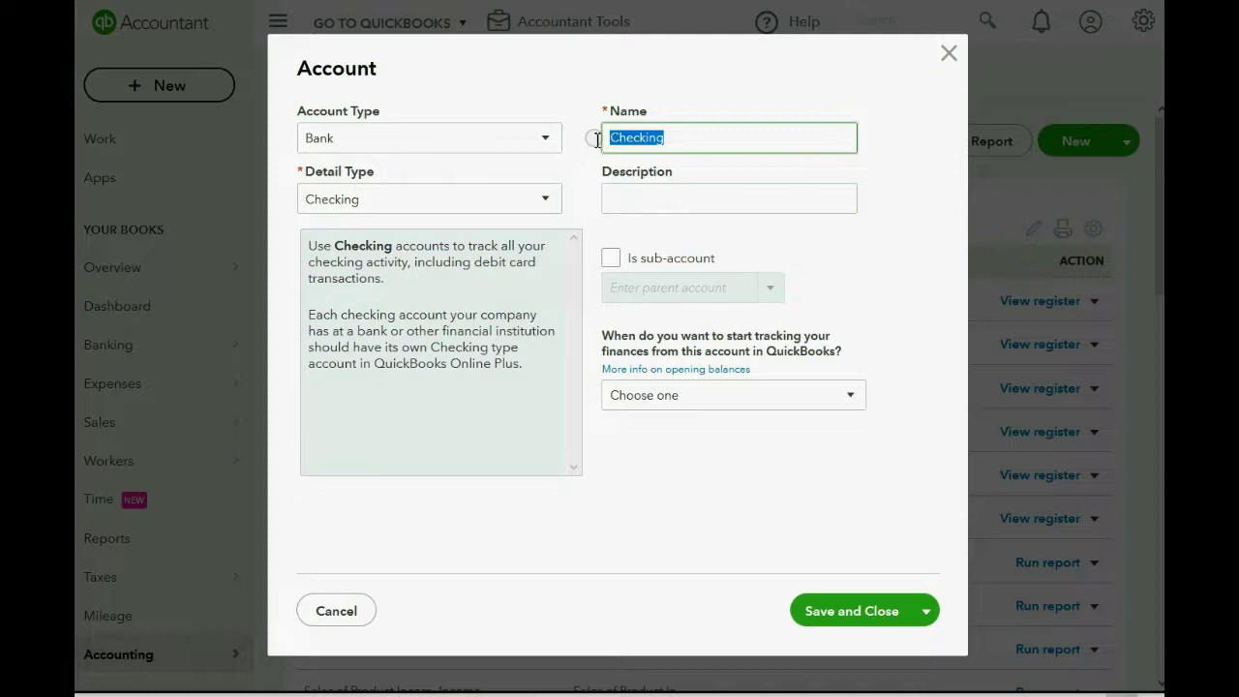
text(CH)
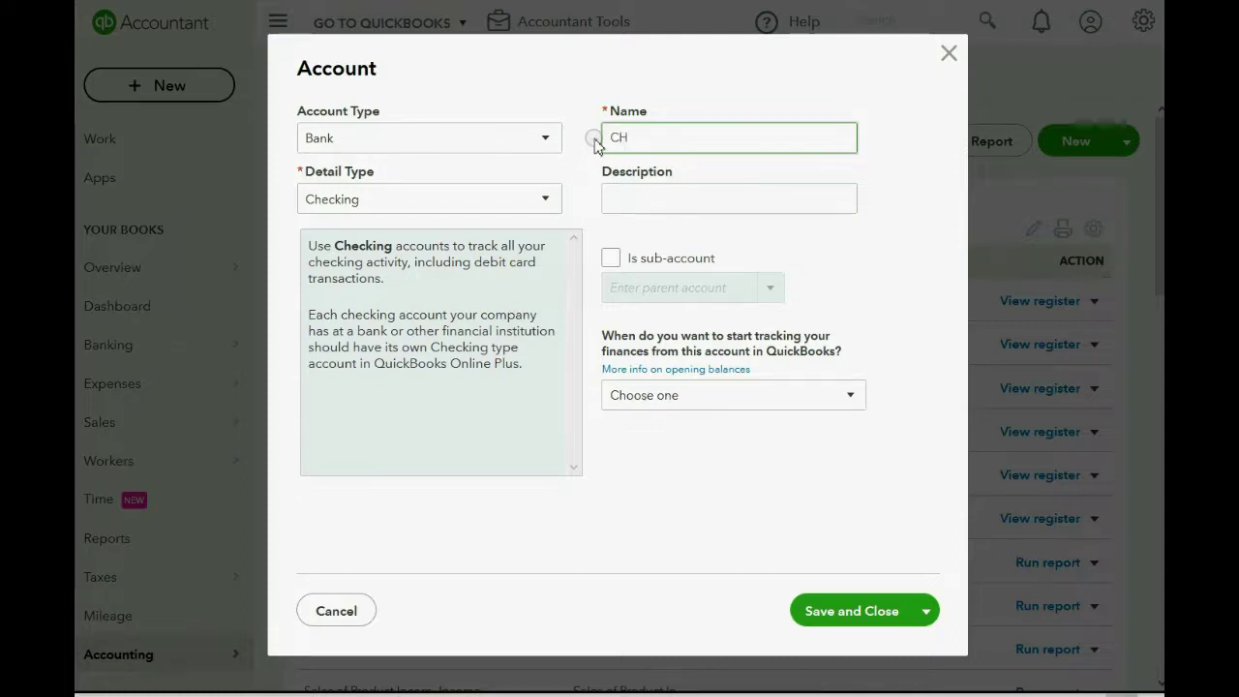
text(ASH IN CHASE BANK)
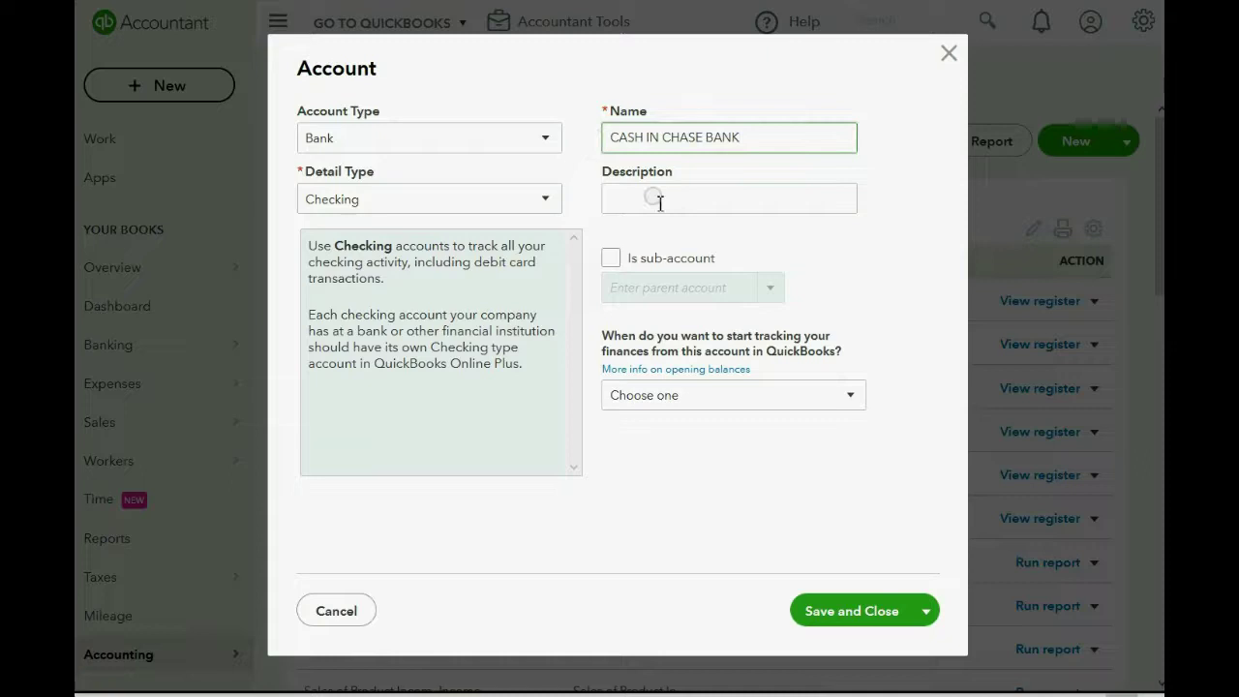
click(876, 612)
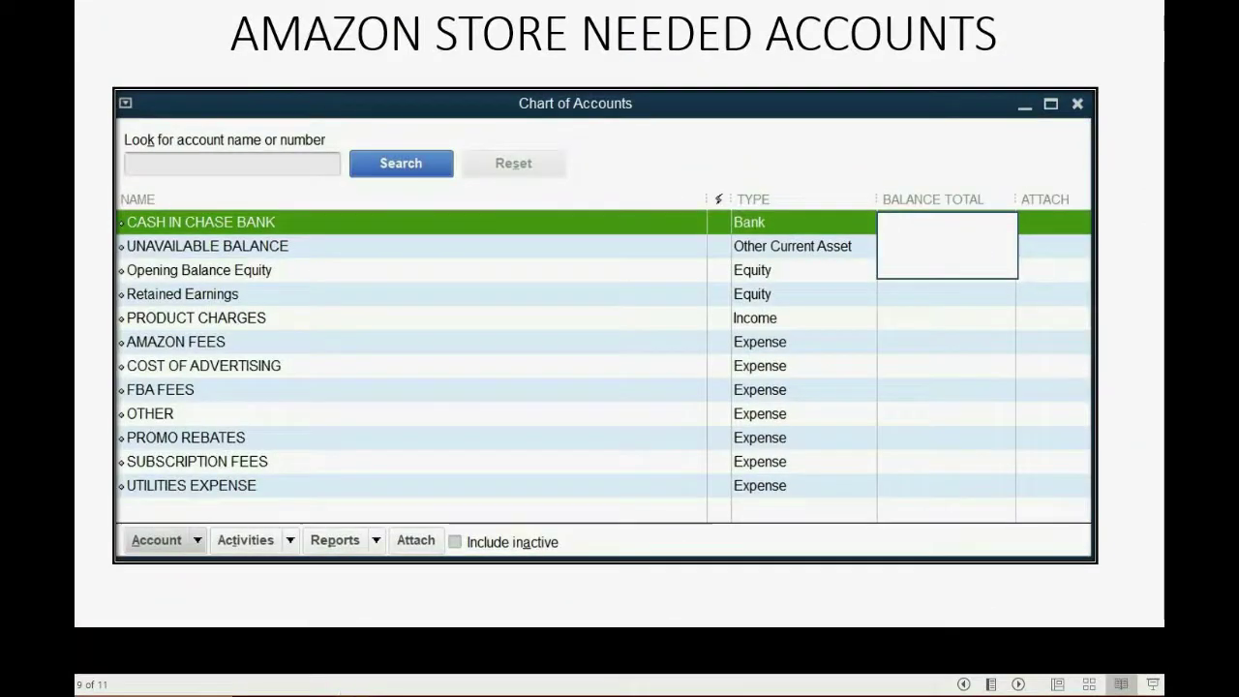
mouse_move(350, 694)
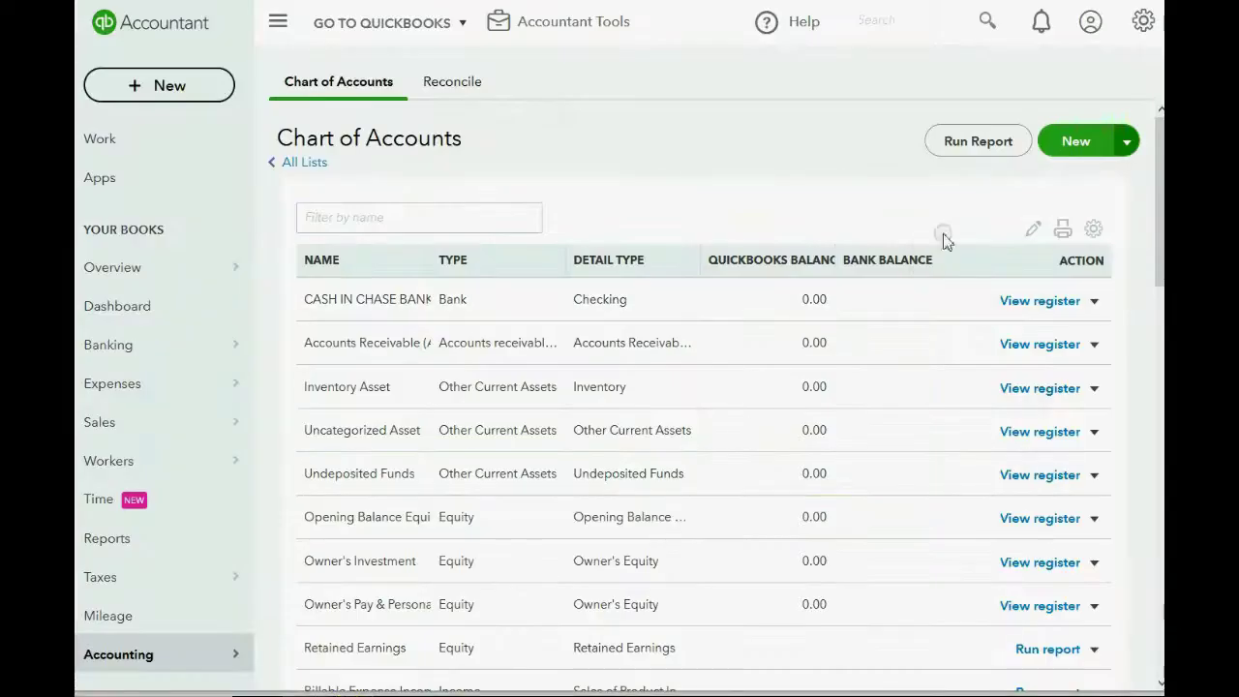
- Create an Other Current Assets account named UNAVAILABLE BALANCE and save it with Save and New
click(1076, 141)
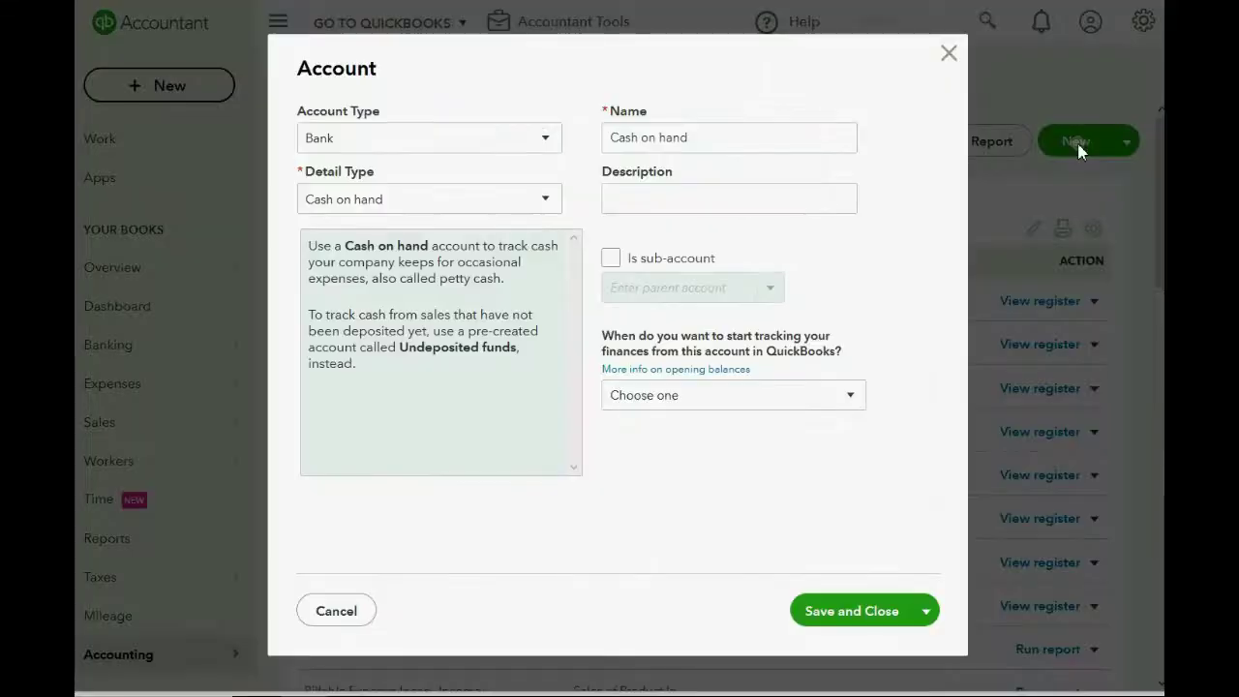
click(526, 153)
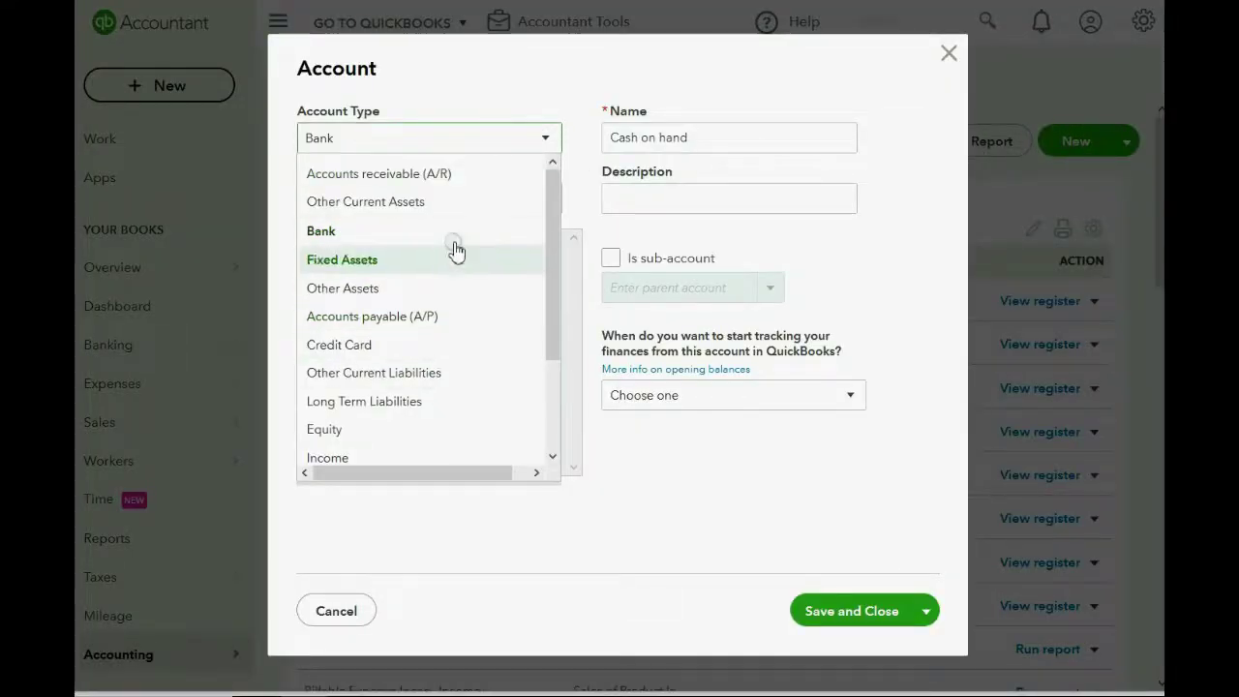
click(466, 206)
click(465, 200)
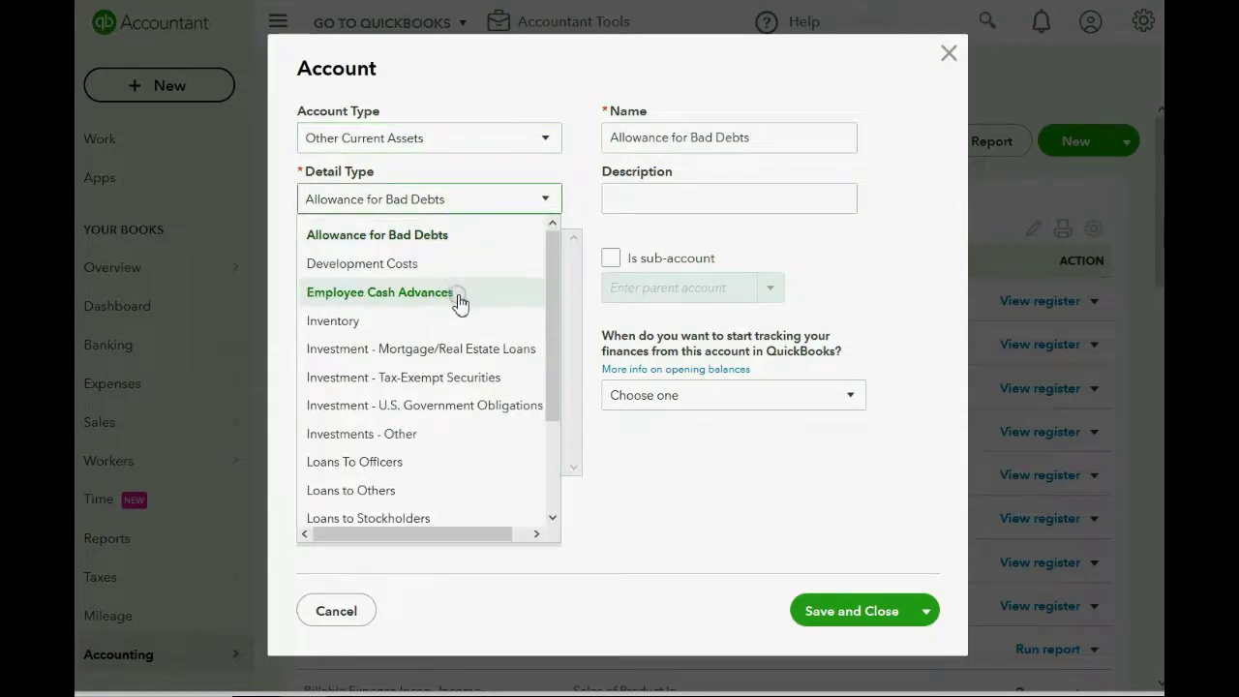
scroll(460, 302, down, 2)
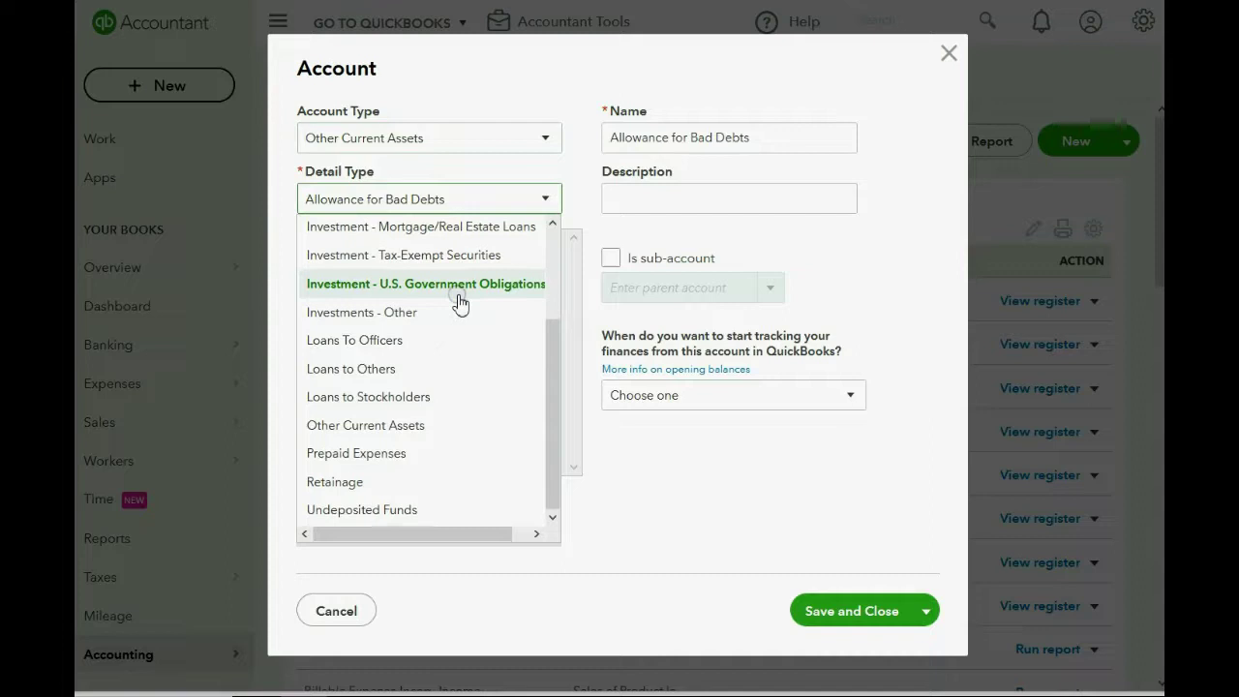
scroll(460, 303, up, 2)
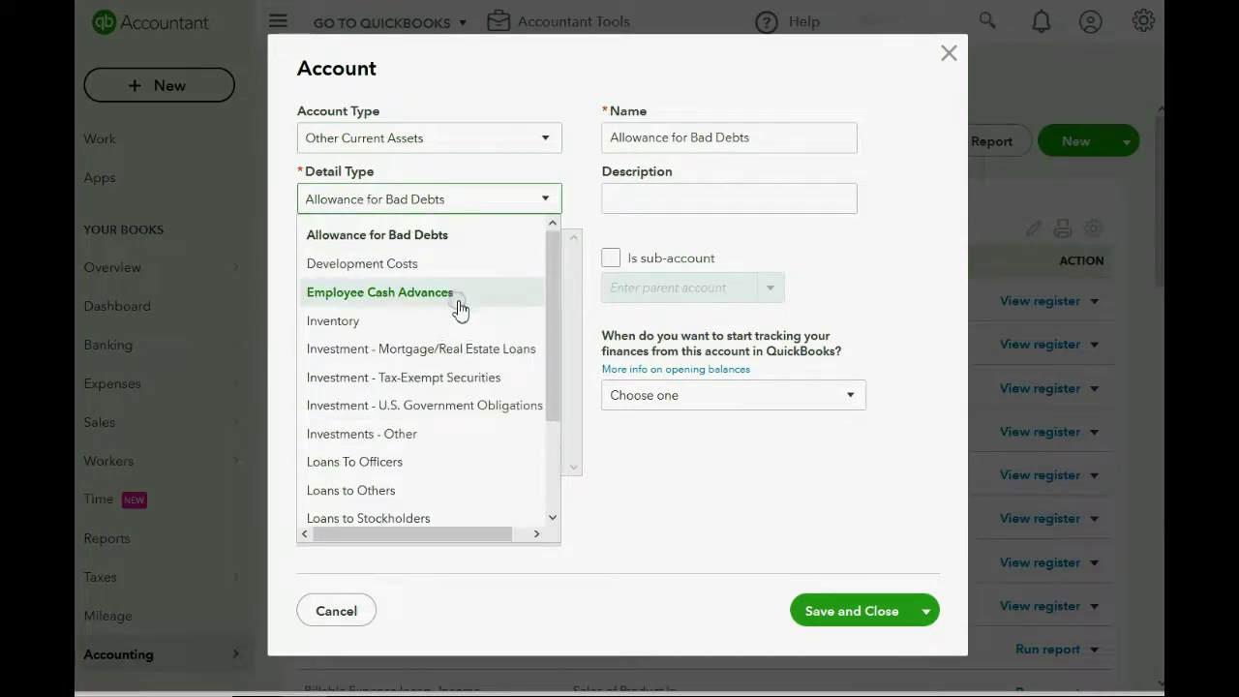
scroll(460, 314, down, 2)
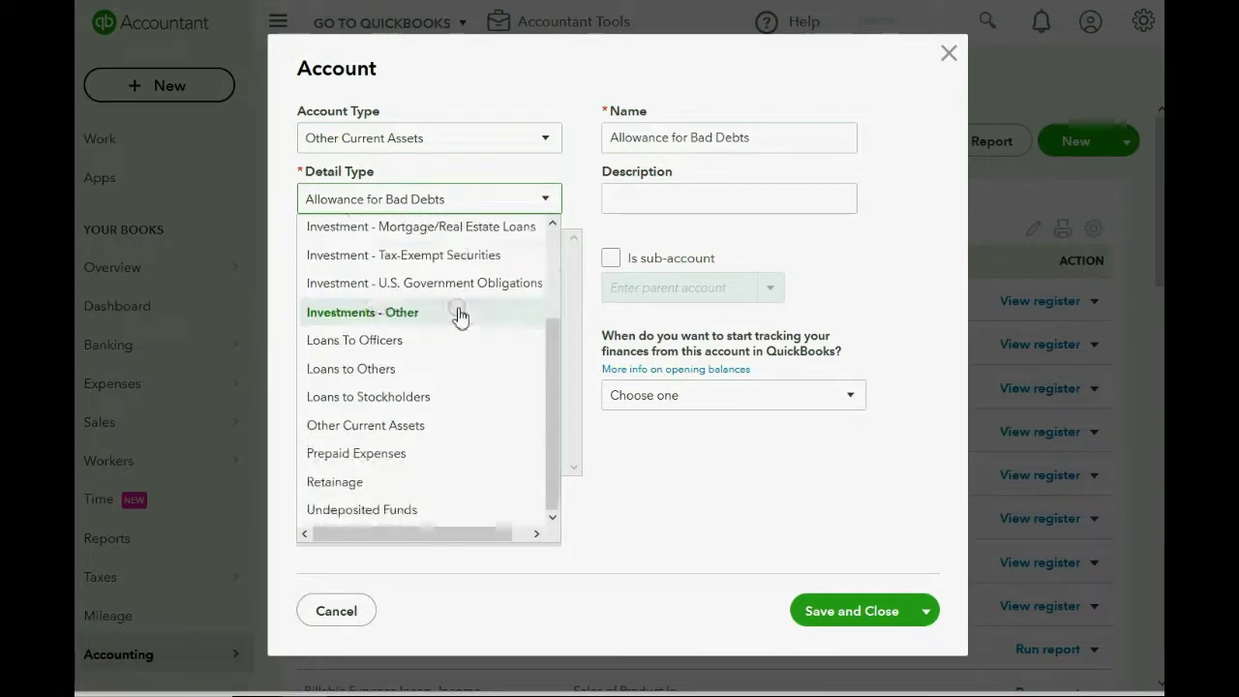
click(423, 425)
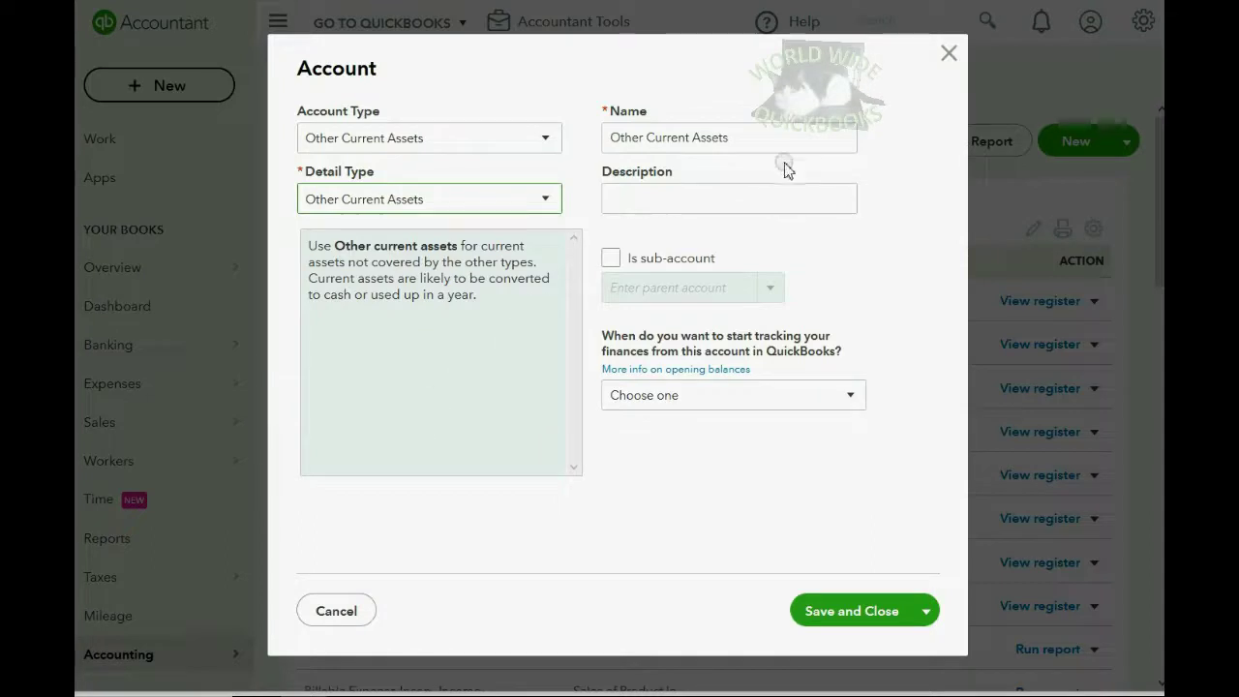
triple_click(784, 139)
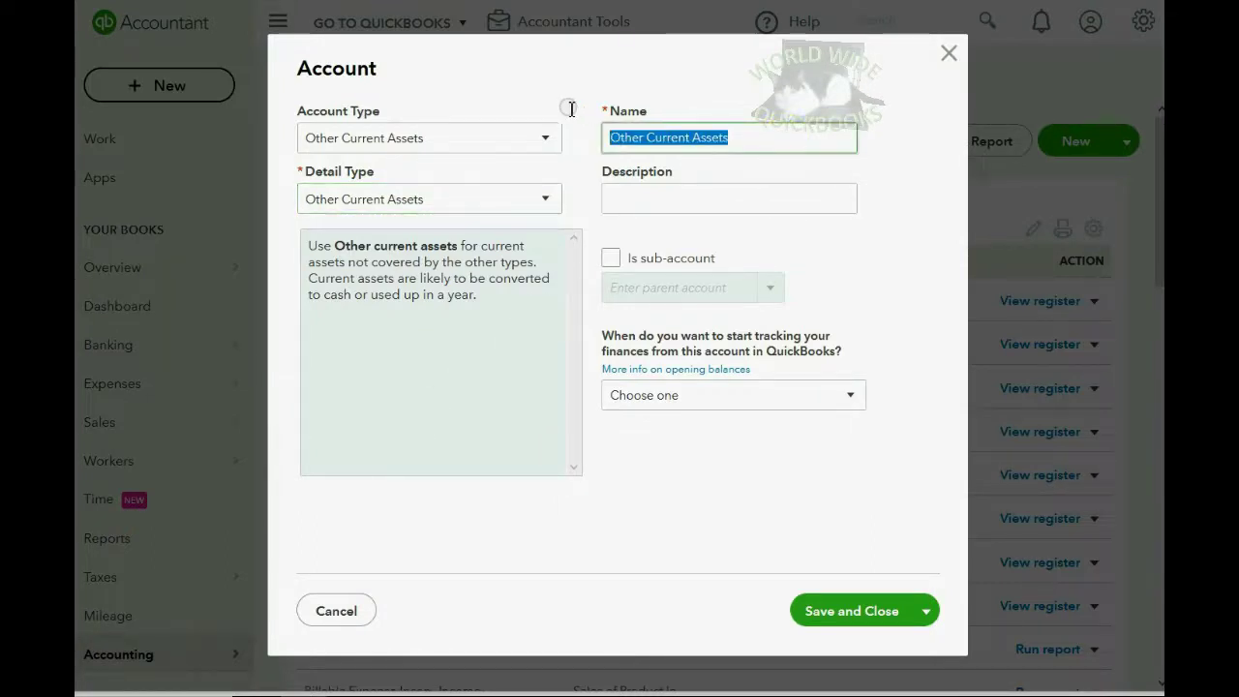
text(U)
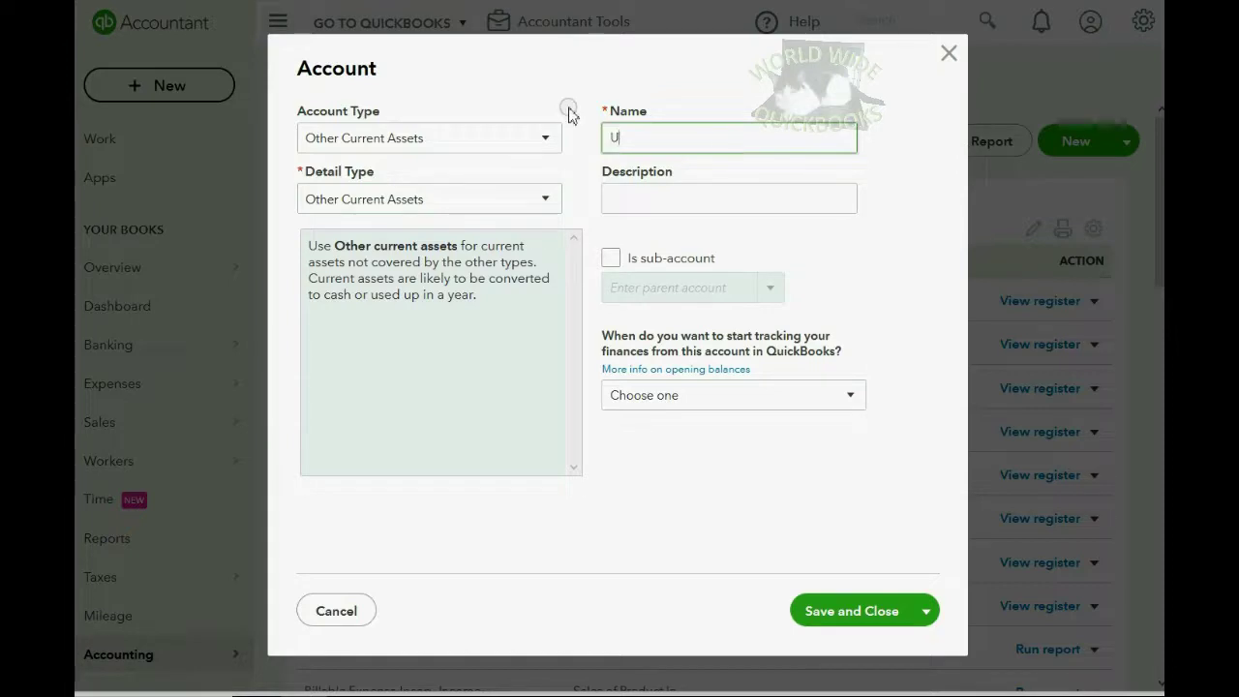
text(NAVA)
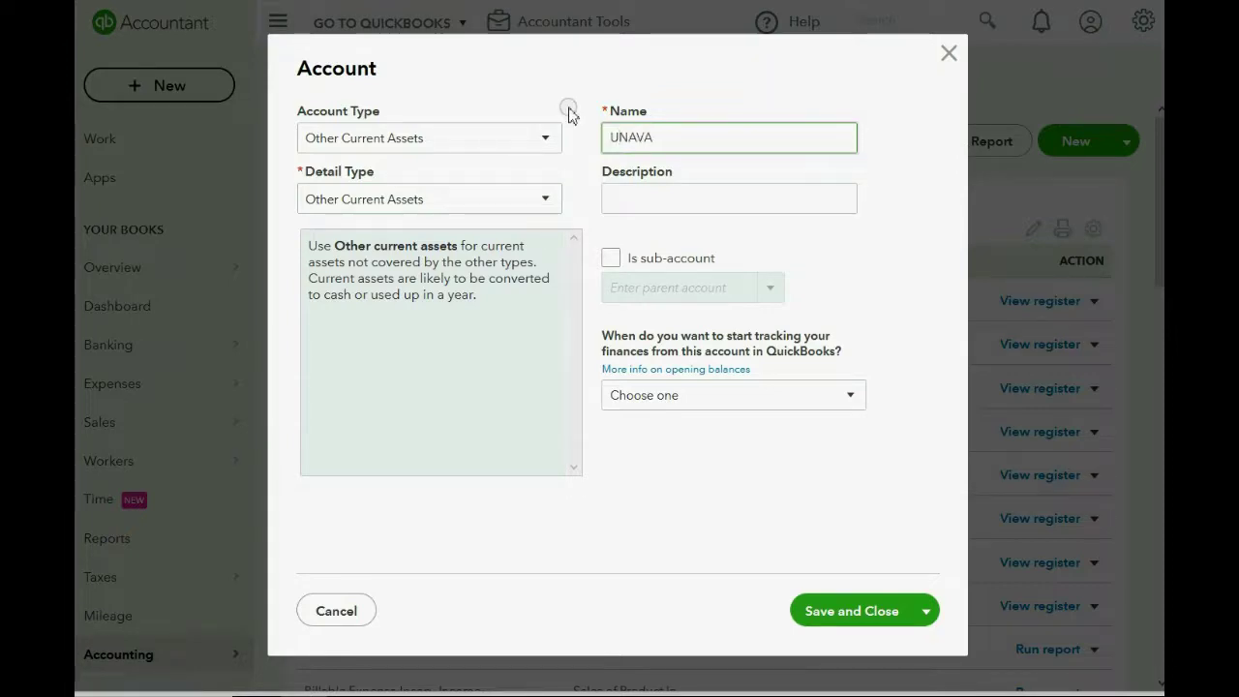
text(ILABL)
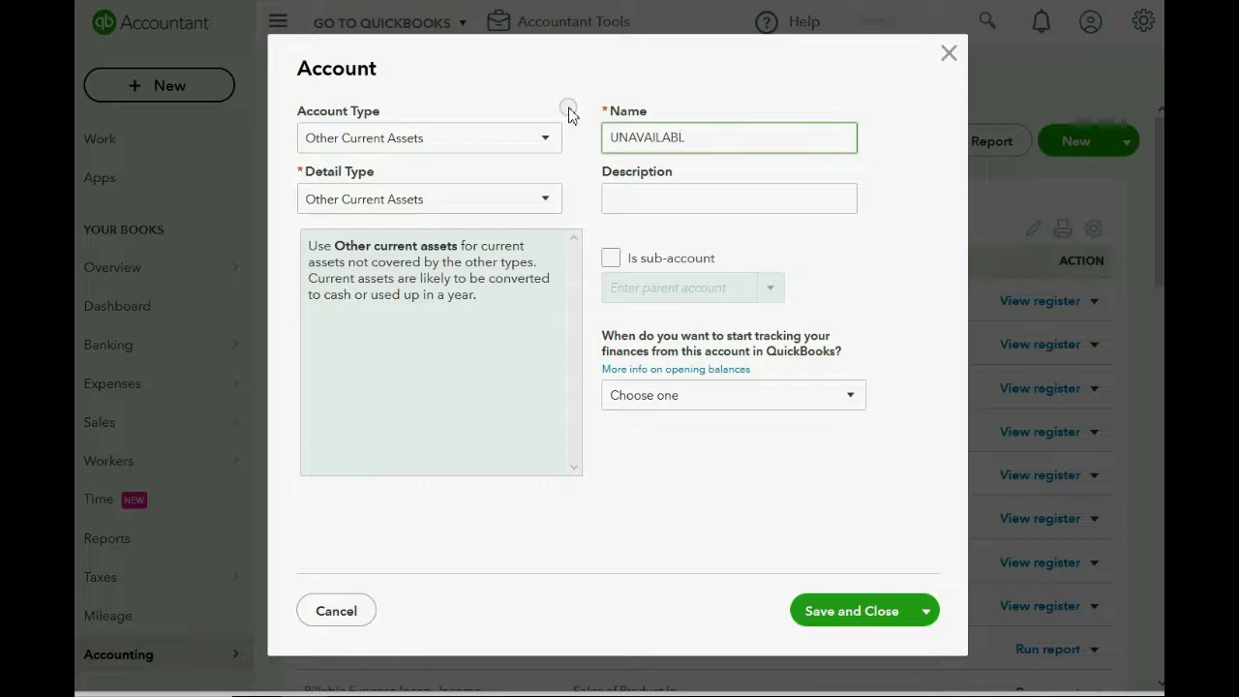
text(E BALANCE)
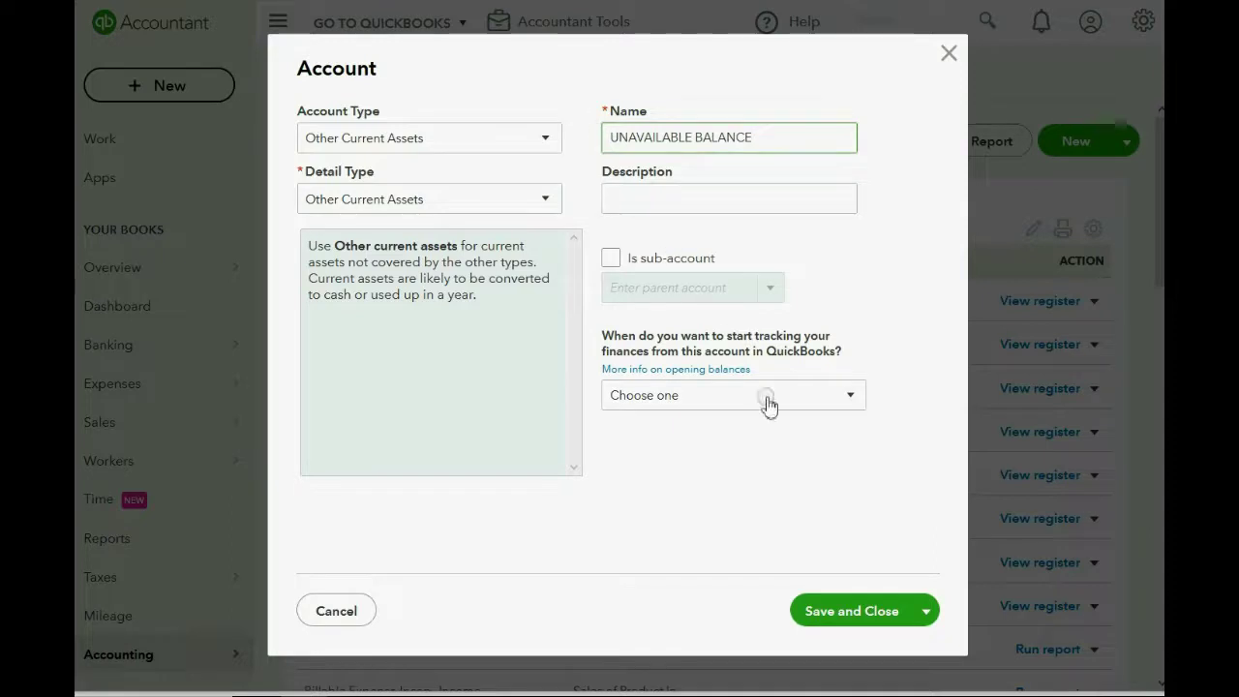
click(927, 613)
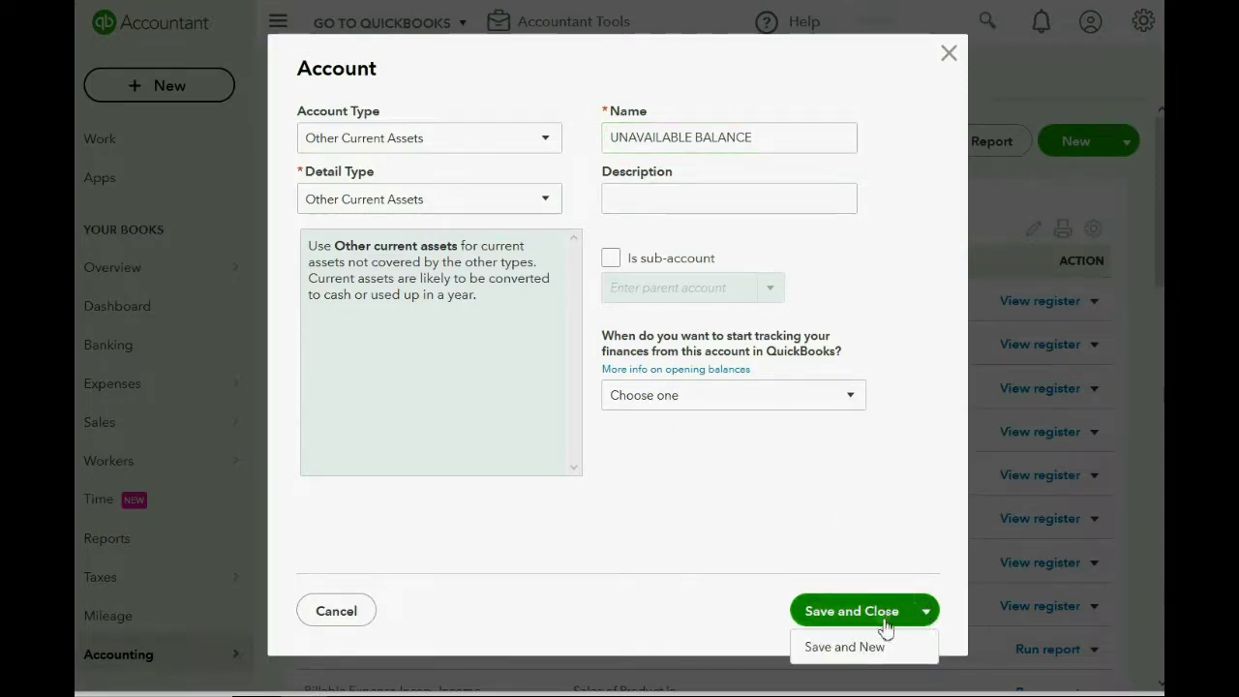
click(850, 647)
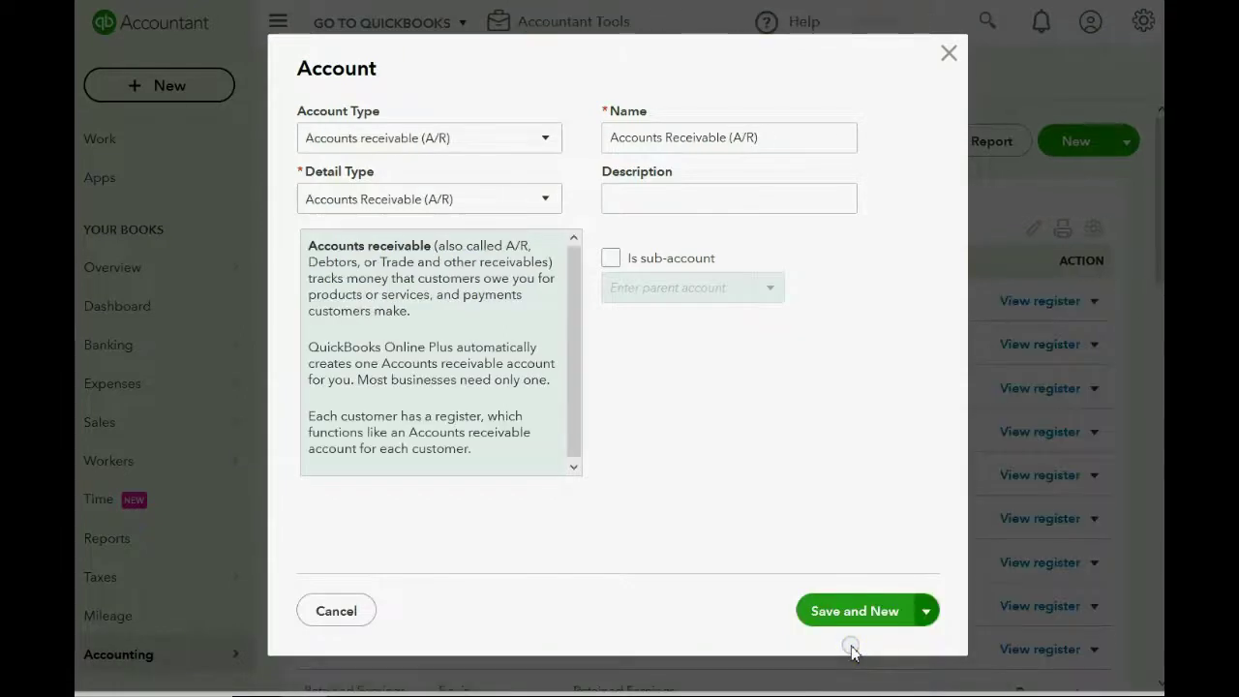
- Close the blank account form and start another new account
click(948, 53)
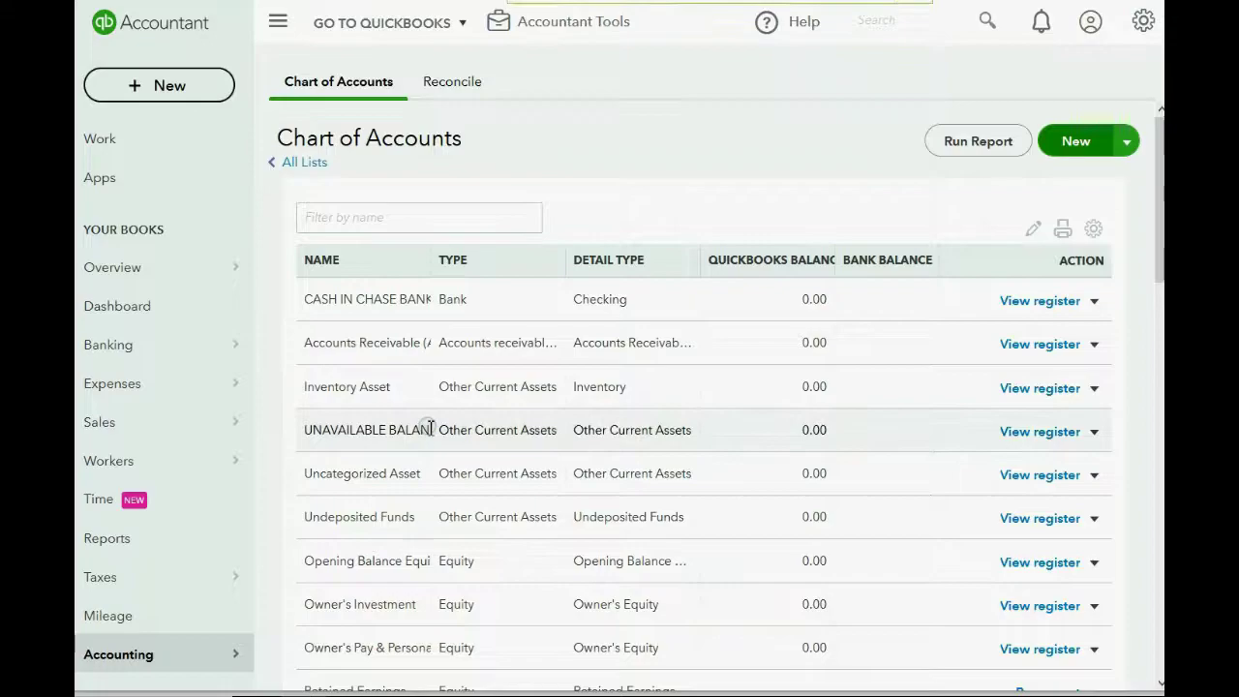
click(1073, 141)
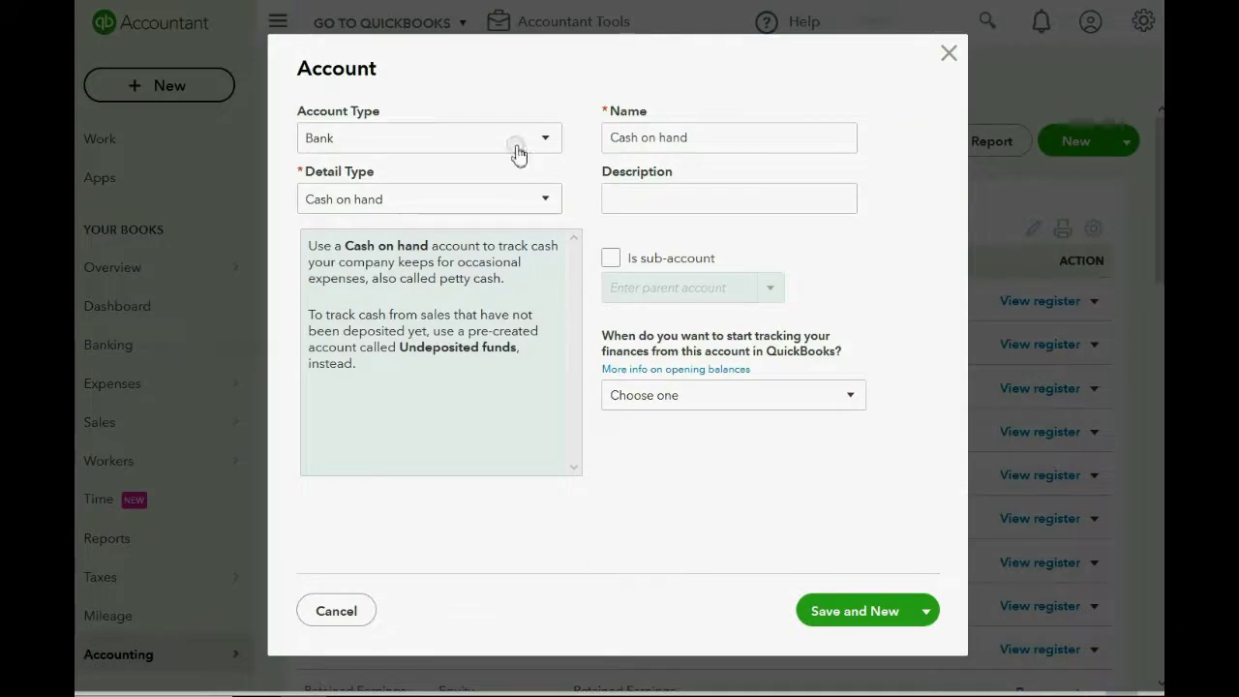
- Create Income account PRODUCT CHARGES with Sales of Product Income detail, using Save and New
click(516, 144)
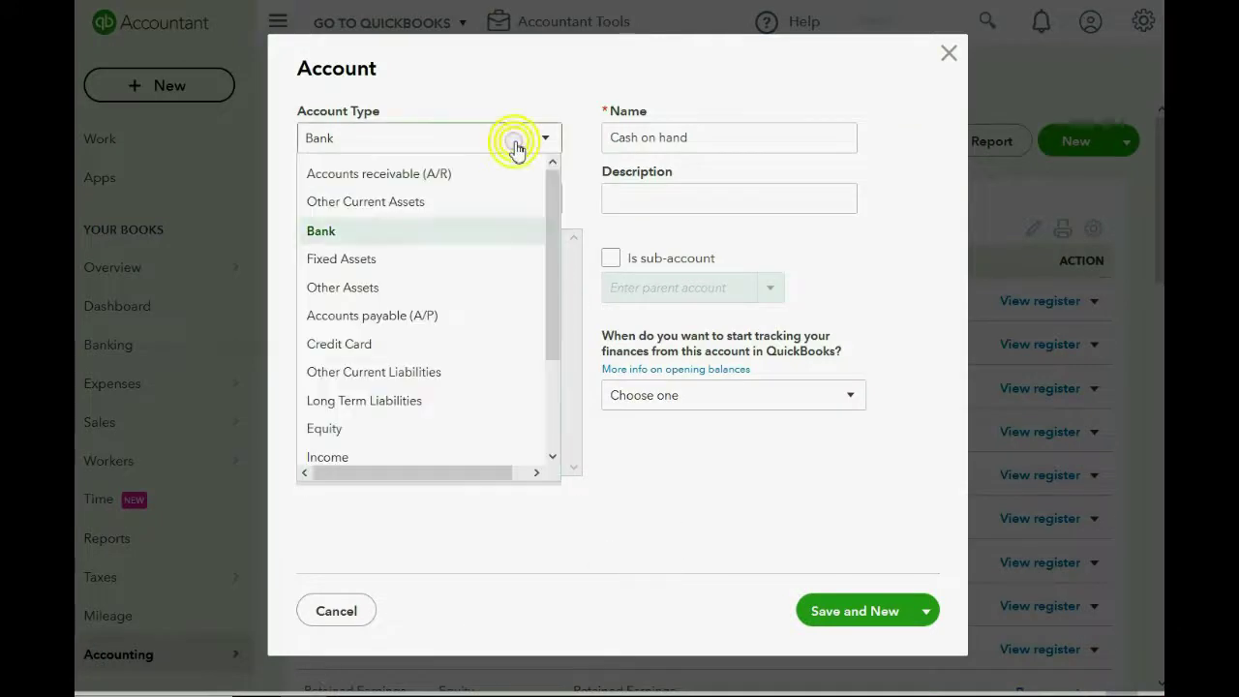
click(376, 456)
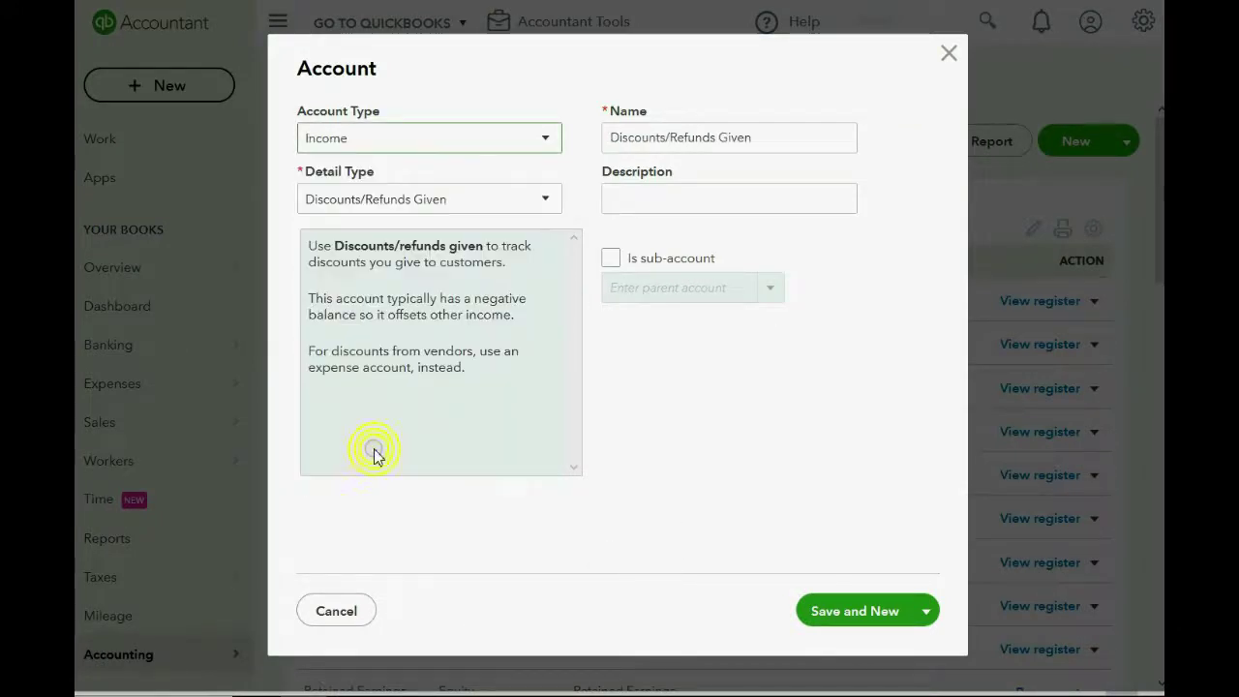
click(468, 199)
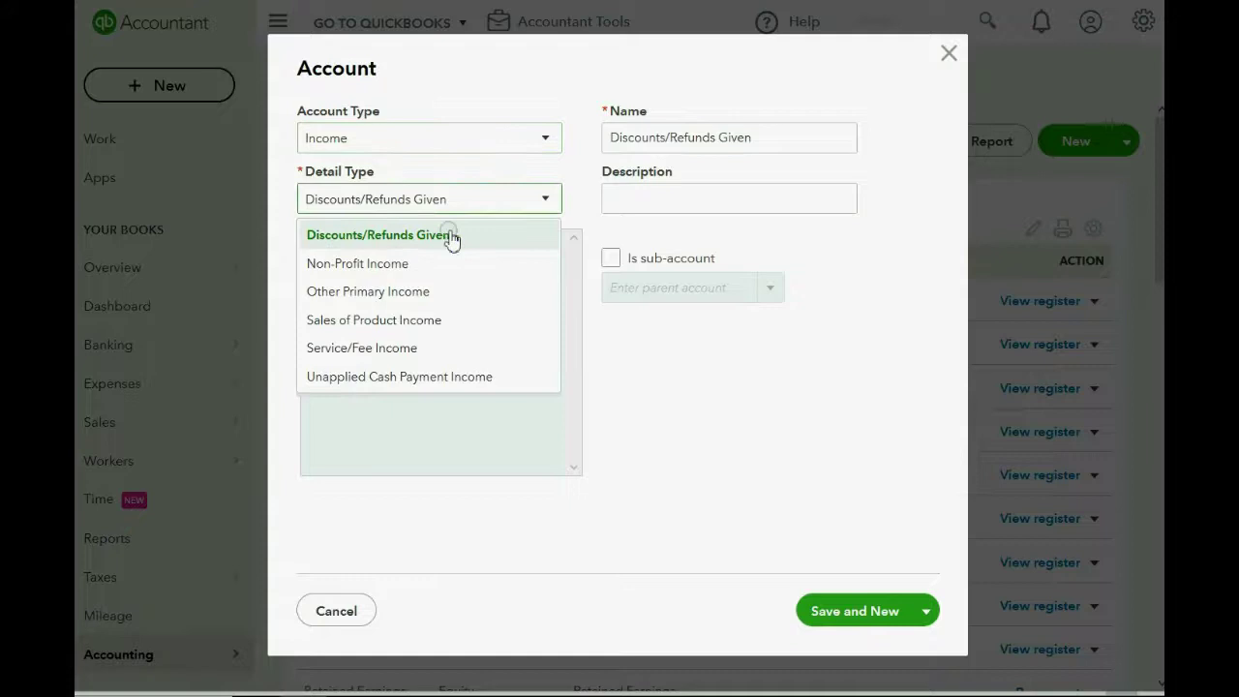
click(444, 318)
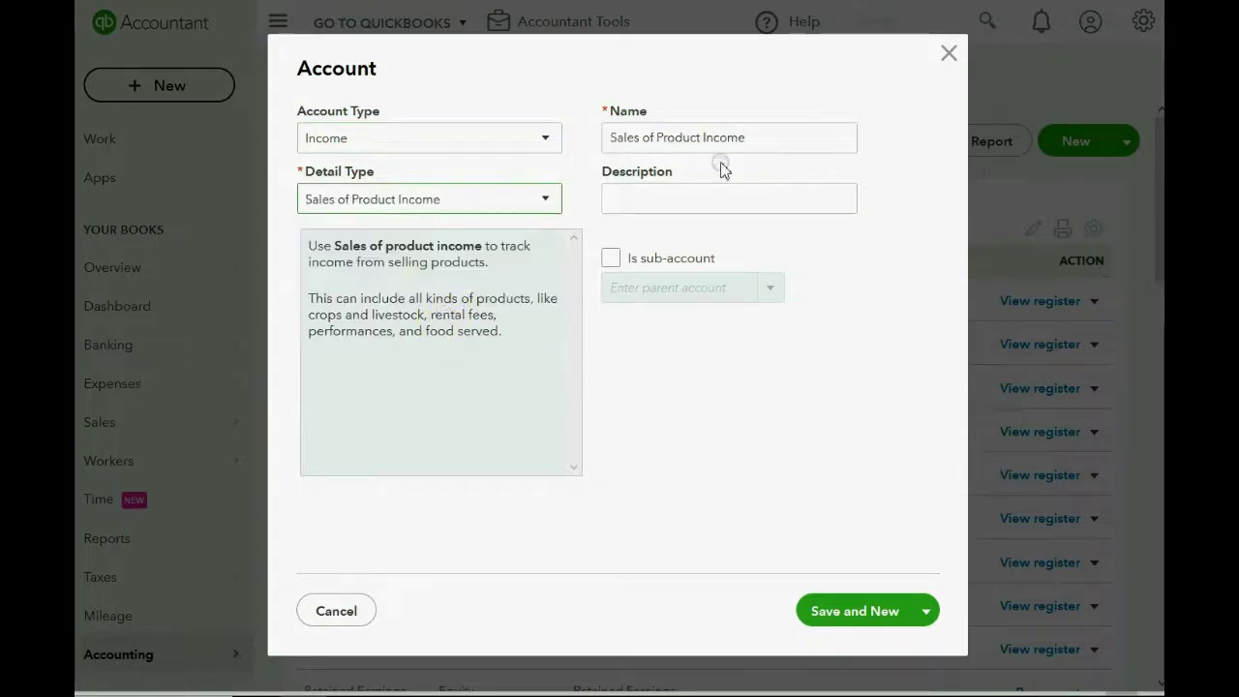
drag(755, 137, 501, 123)
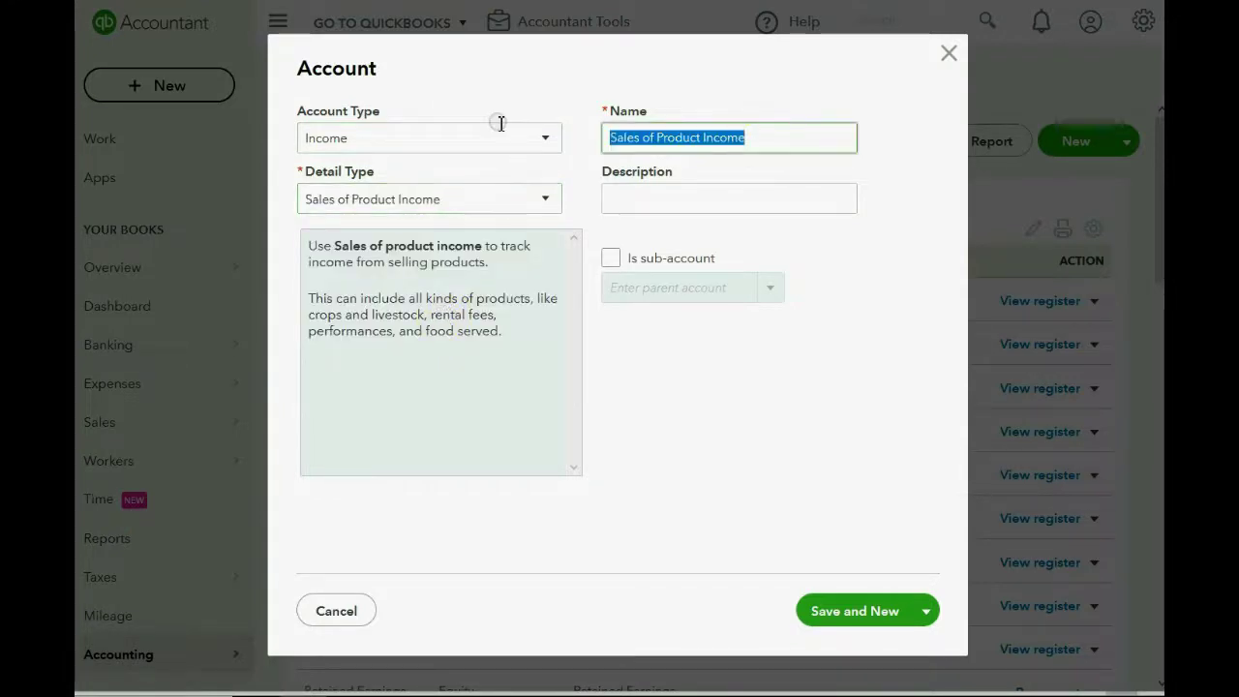
text(PRODUCT CHARGES)
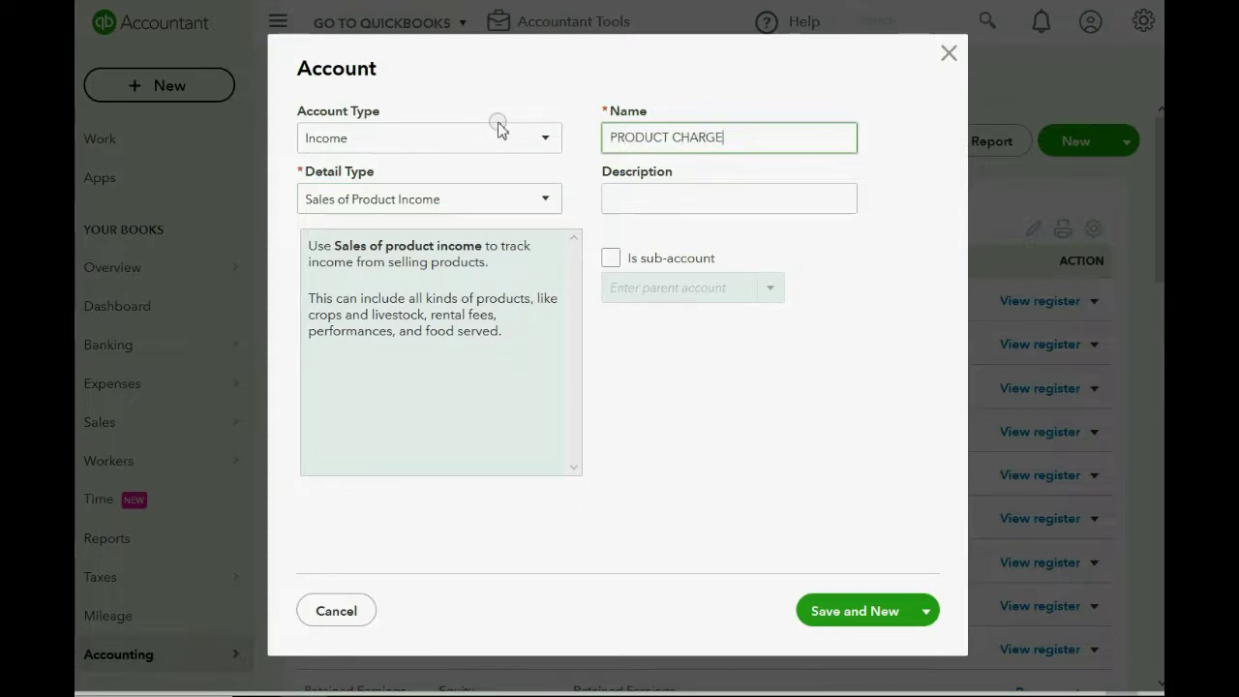
click(856, 610)
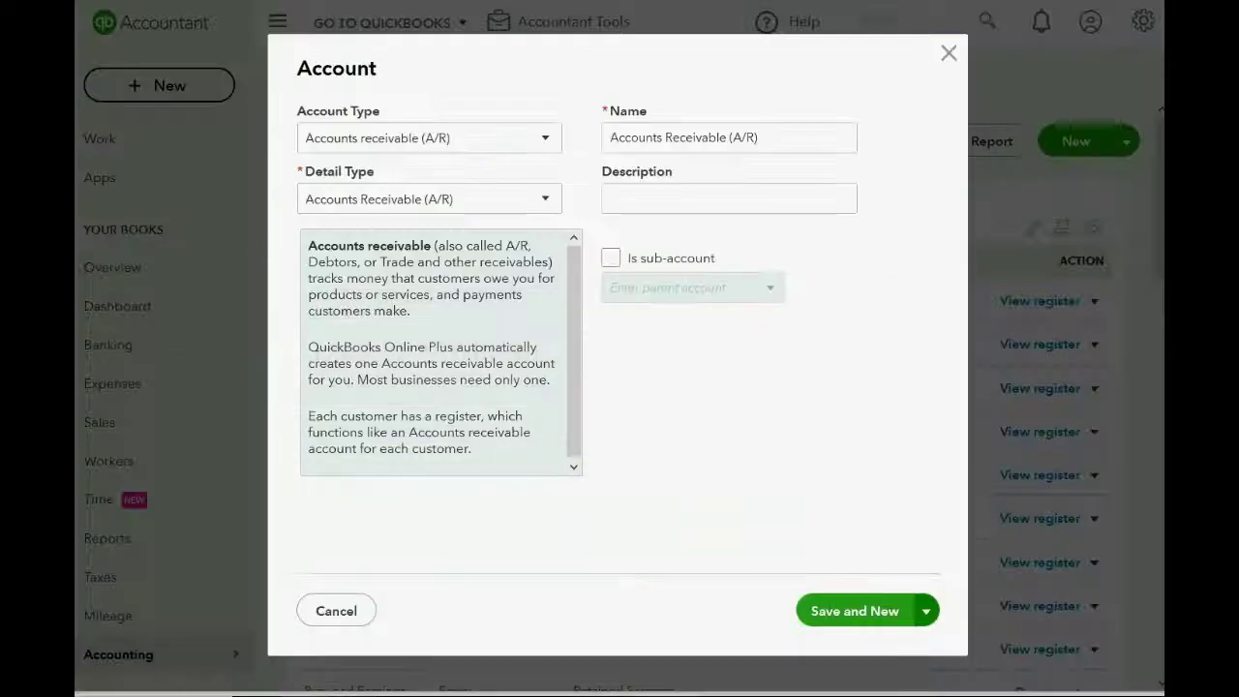
- Create Expenses account AMAZON FEES with Office/General Administrative Expenses detail, using Save and New
click(480, 141)
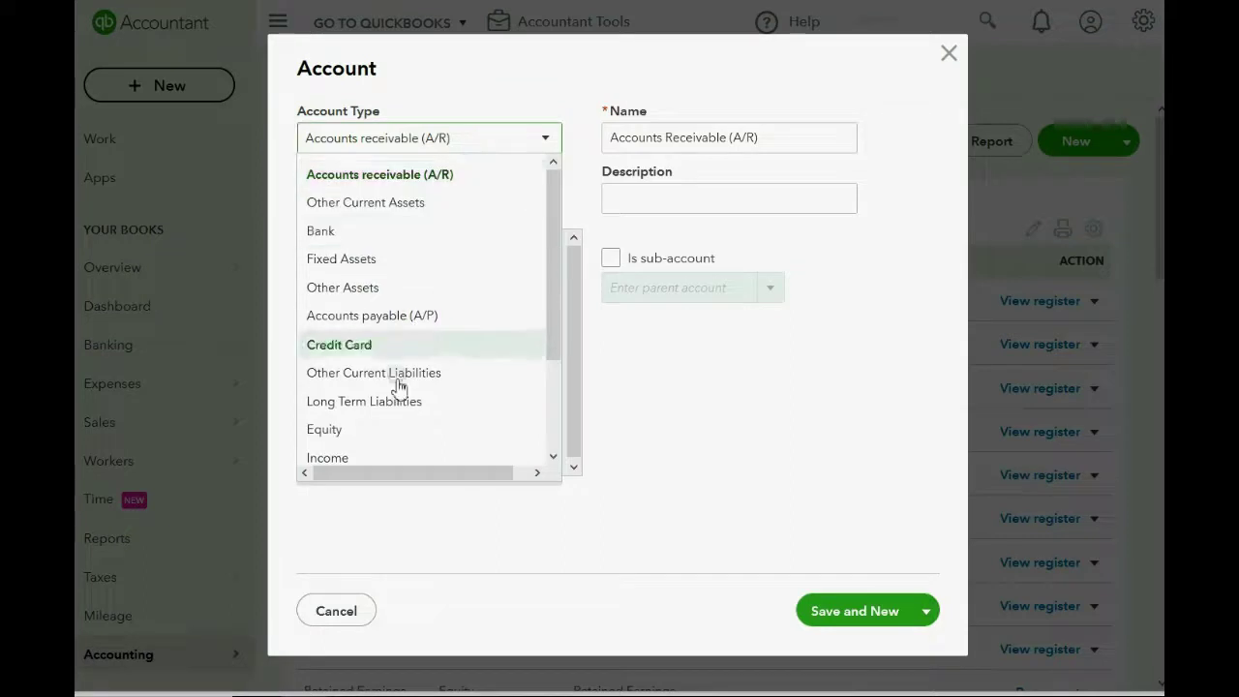
scroll(395, 349, down, 2)
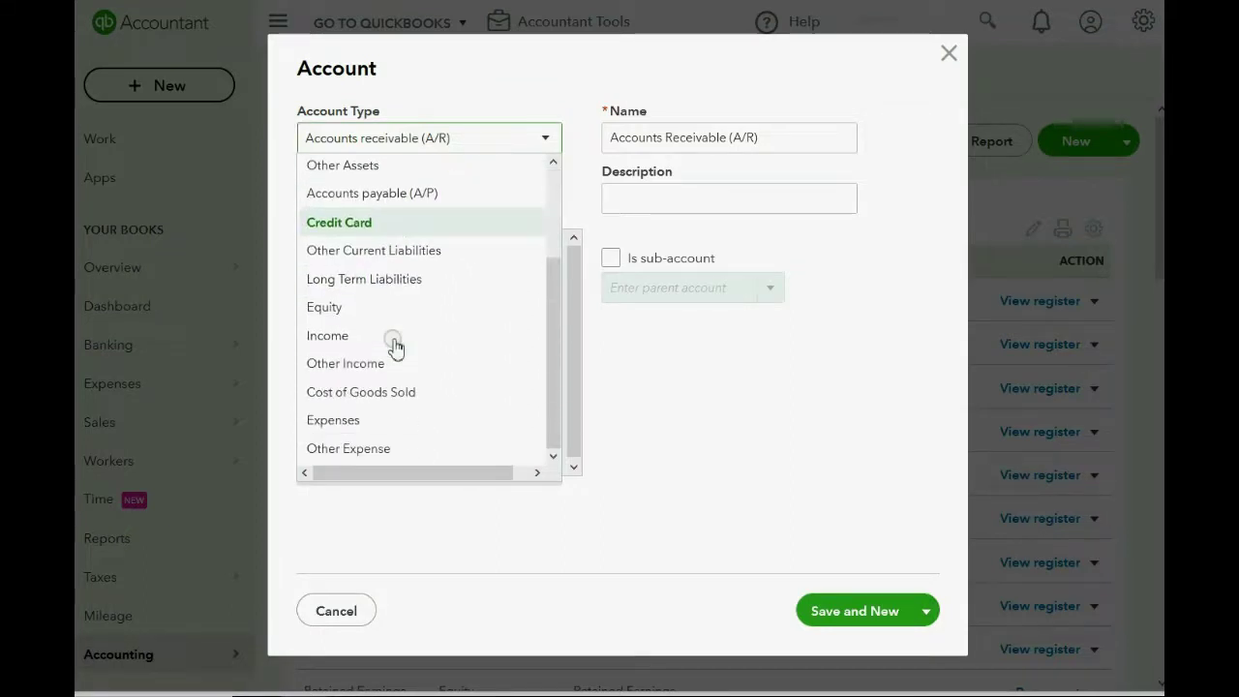
click(381, 420)
click(458, 199)
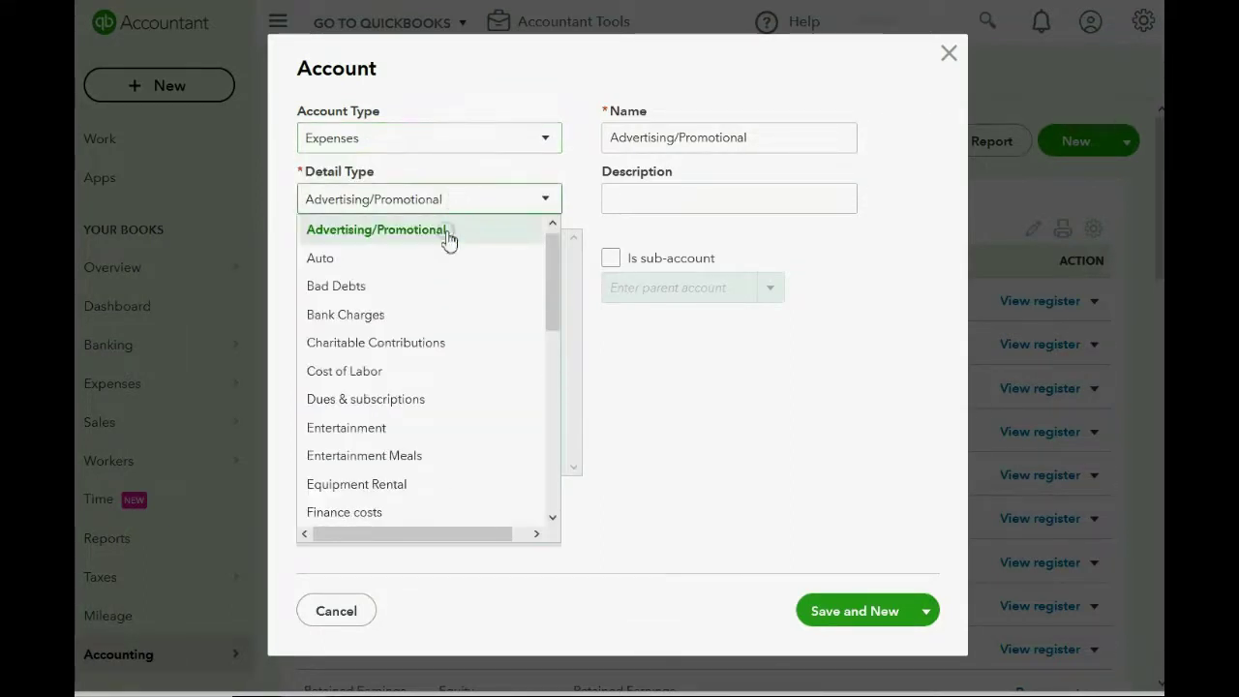
scroll(442, 298, down, 2)
scroll(443, 302, down, 4)
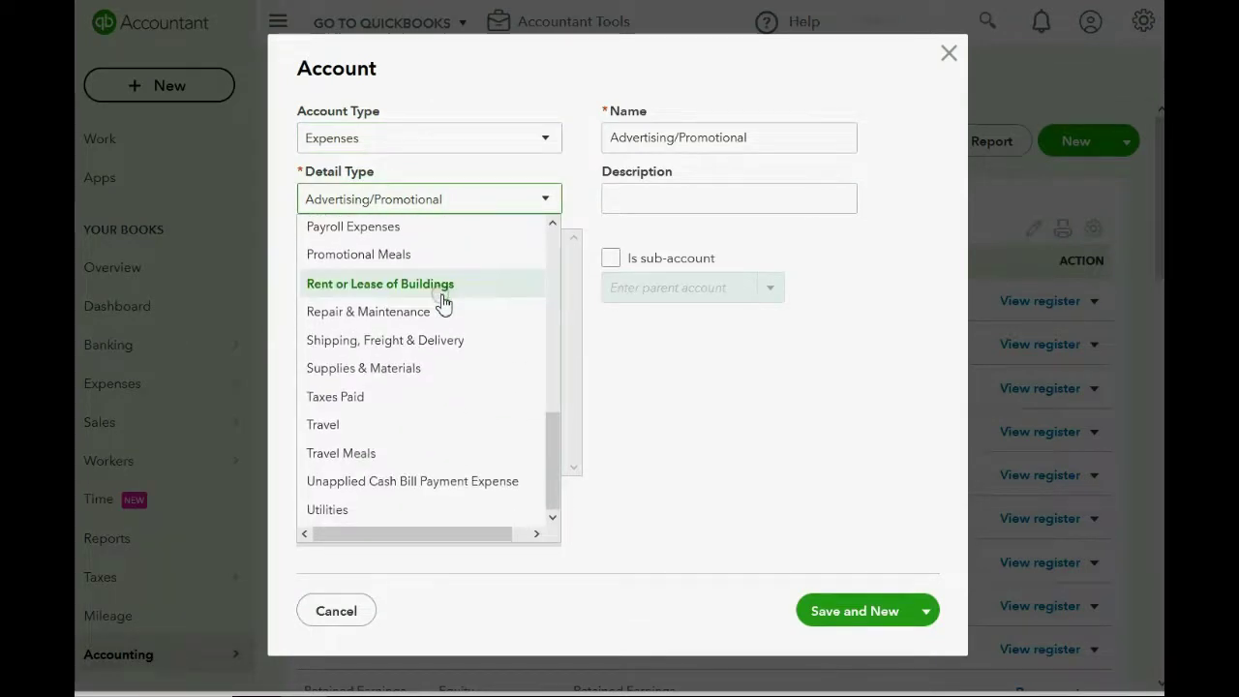
scroll(442, 302, up, 4)
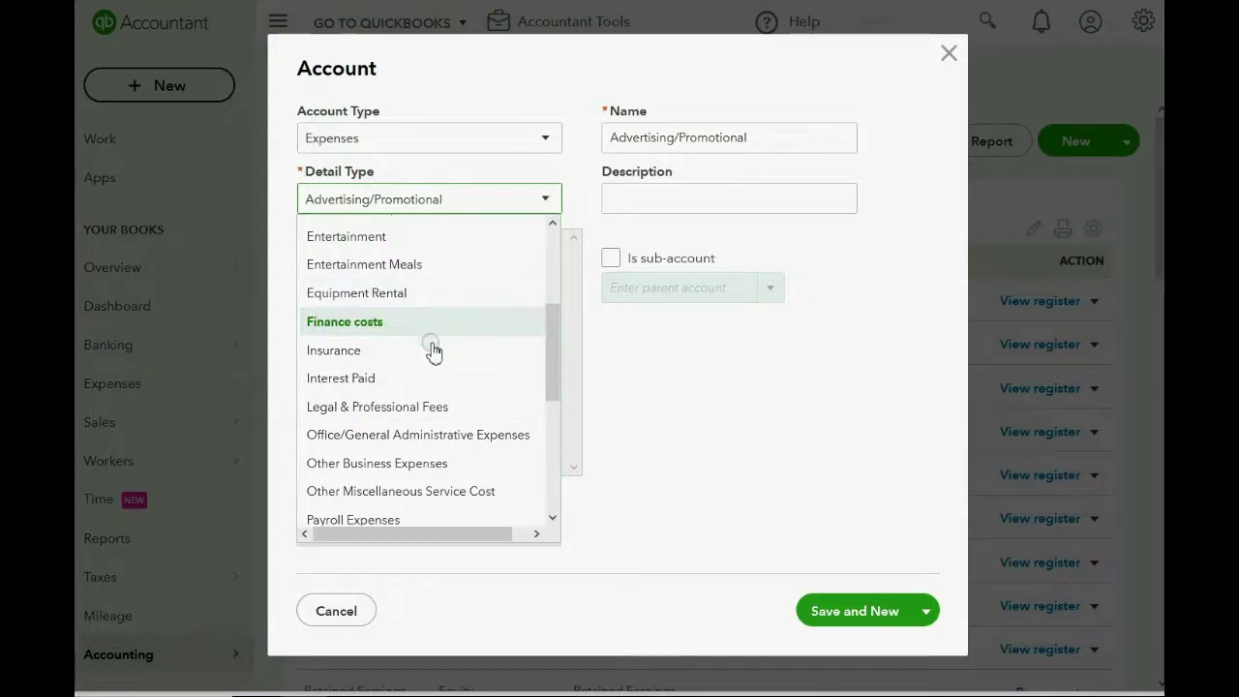
click(433, 436)
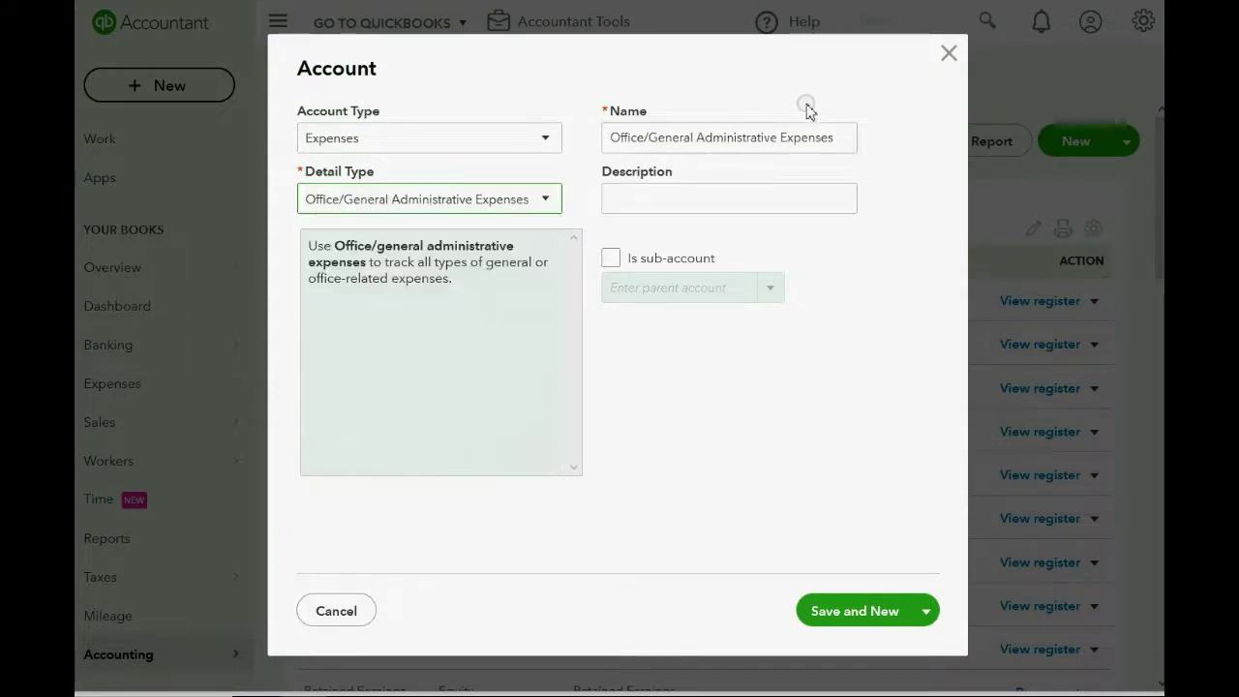
triple_click(845, 138)
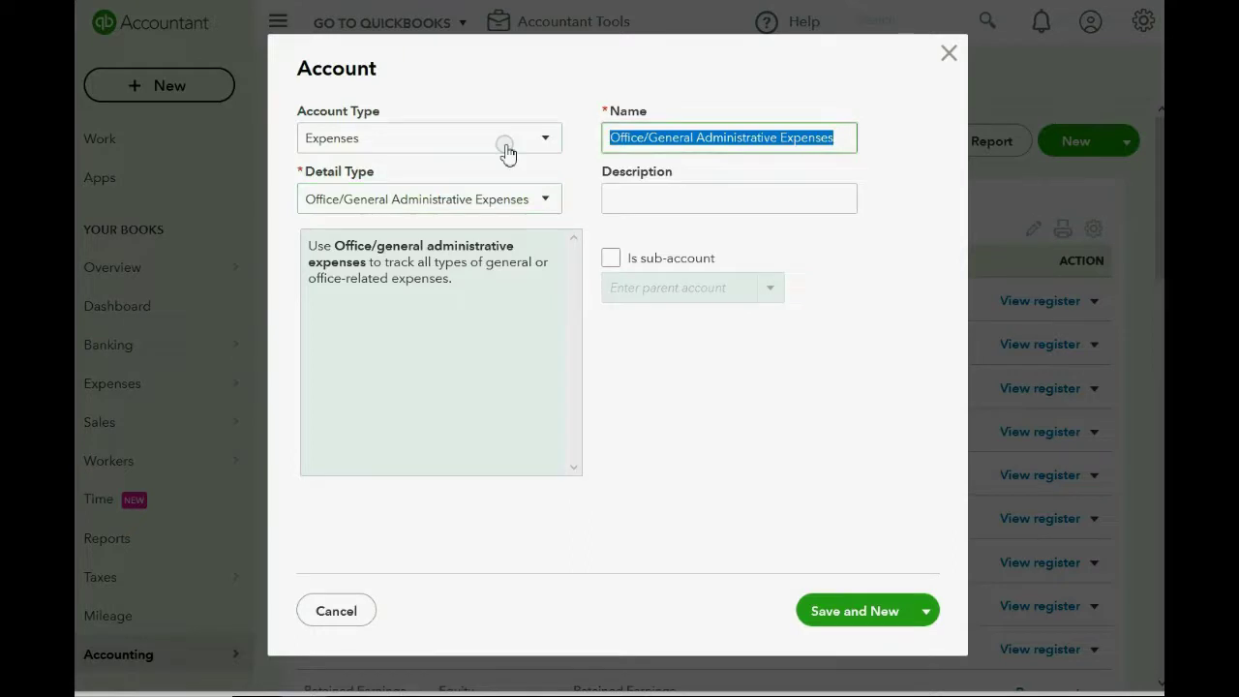
text(AM)
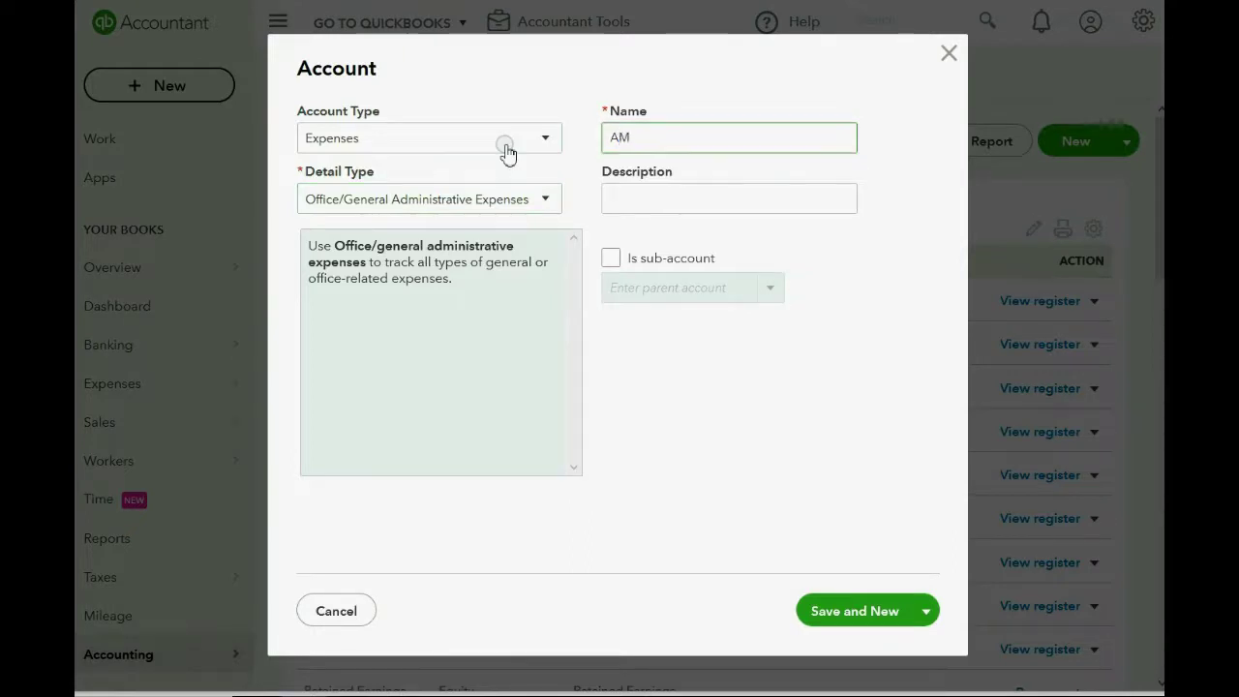
text(AZON FEES)
click(843, 611)
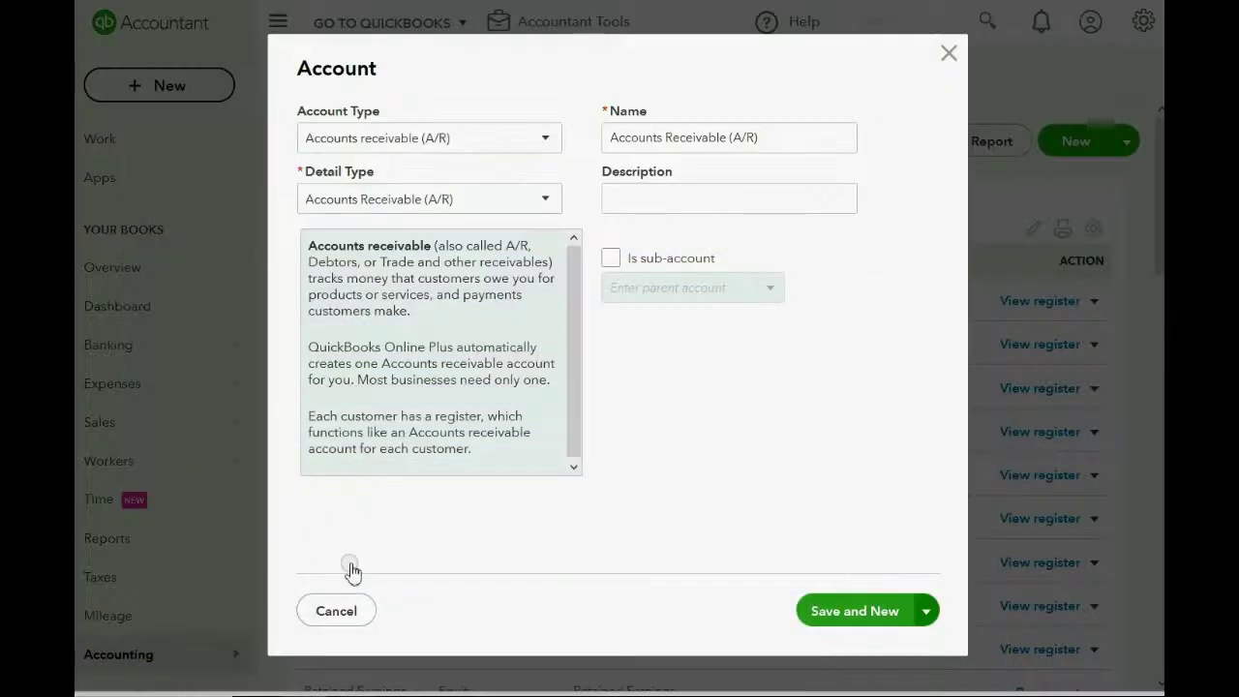
- Create COST OF ADVERTIZING as an Expenses account with Office/General Administrative Expenses detail, then Save and New
click(409, 141)
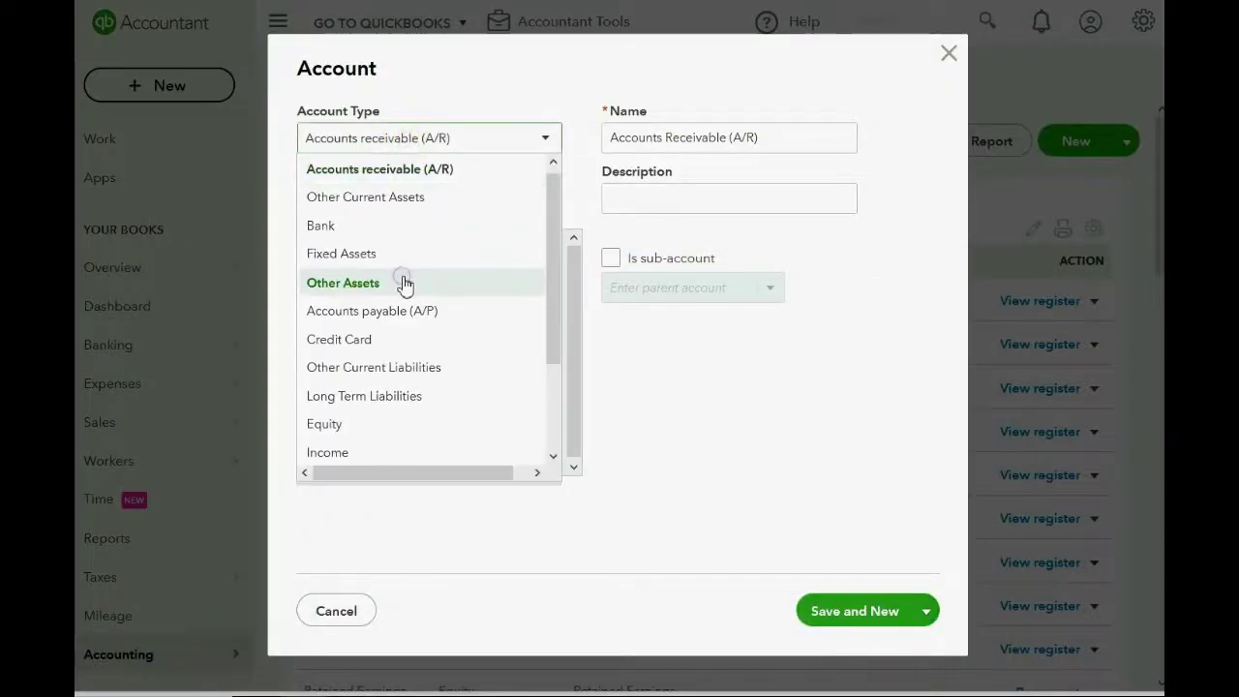
scroll(402, 290, down, 3)
click(396, 420)
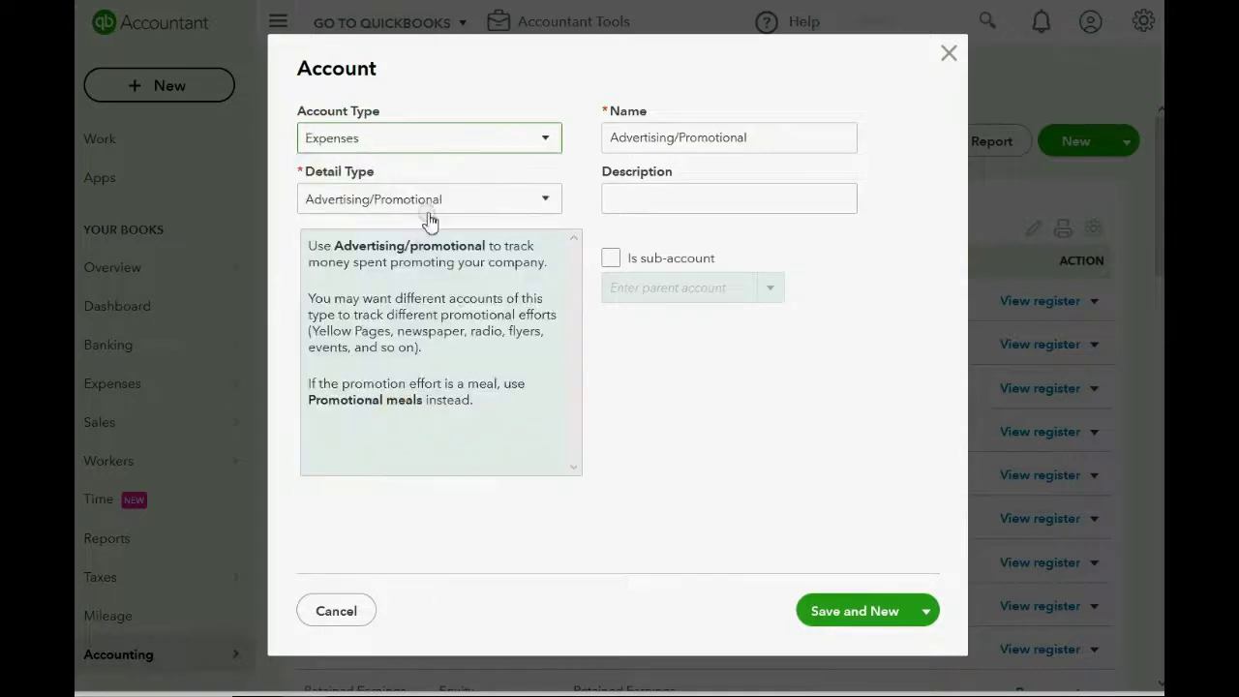
click(428, 199)
scroll(423, 285, down, 5)
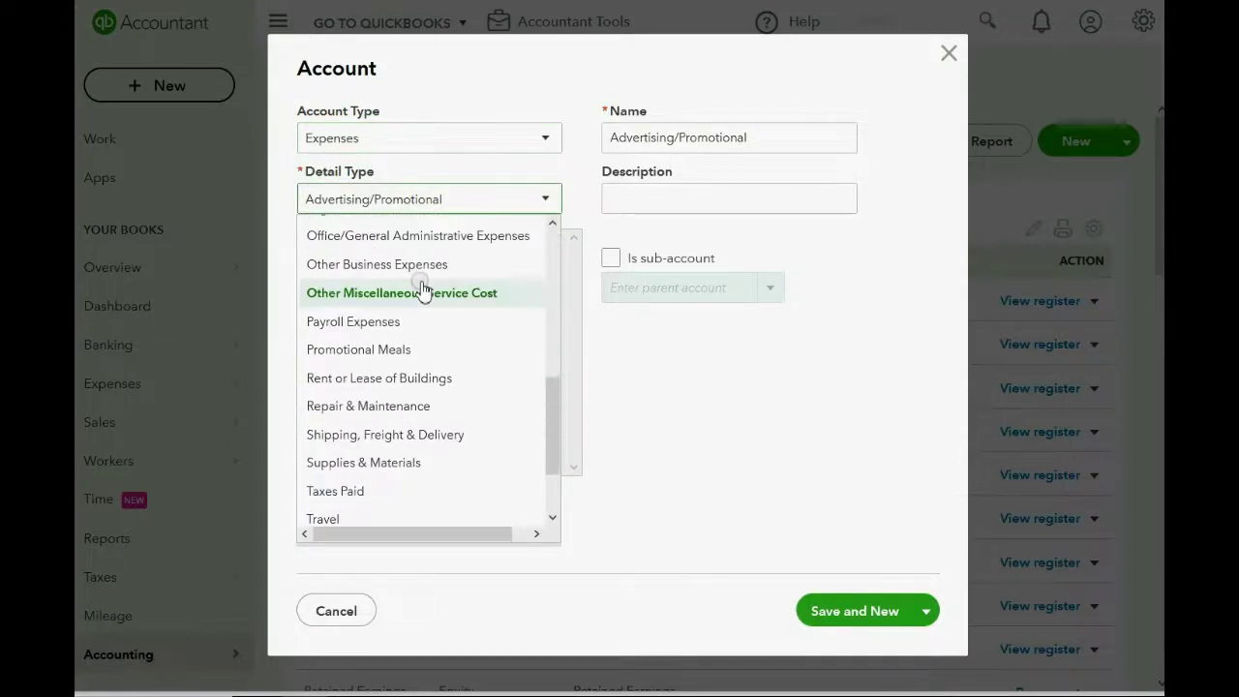
click(435, 242)
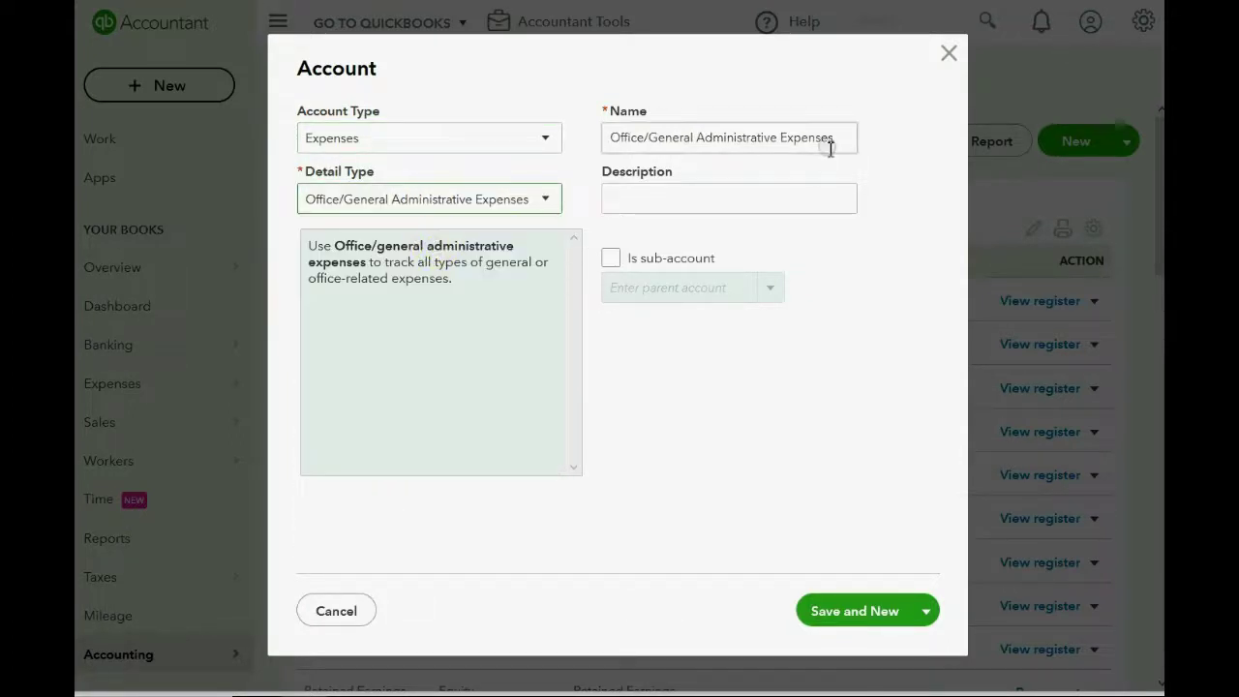
drag(838, 142, 345, 127)
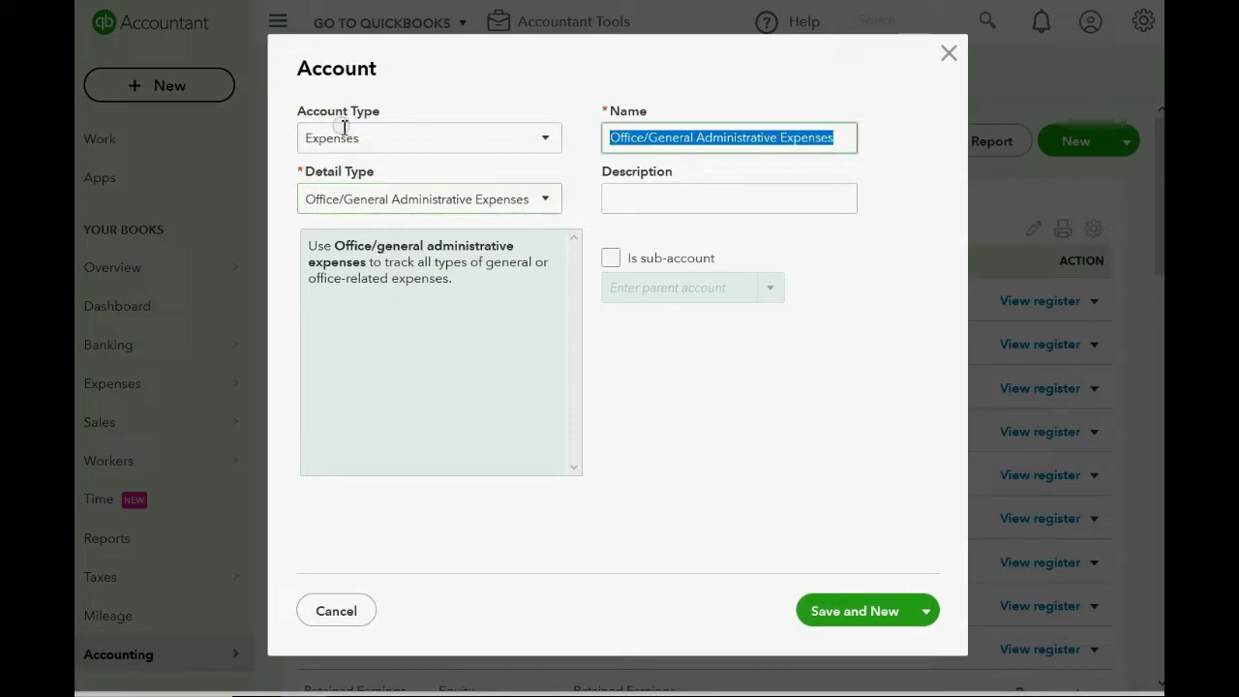
text(COS)
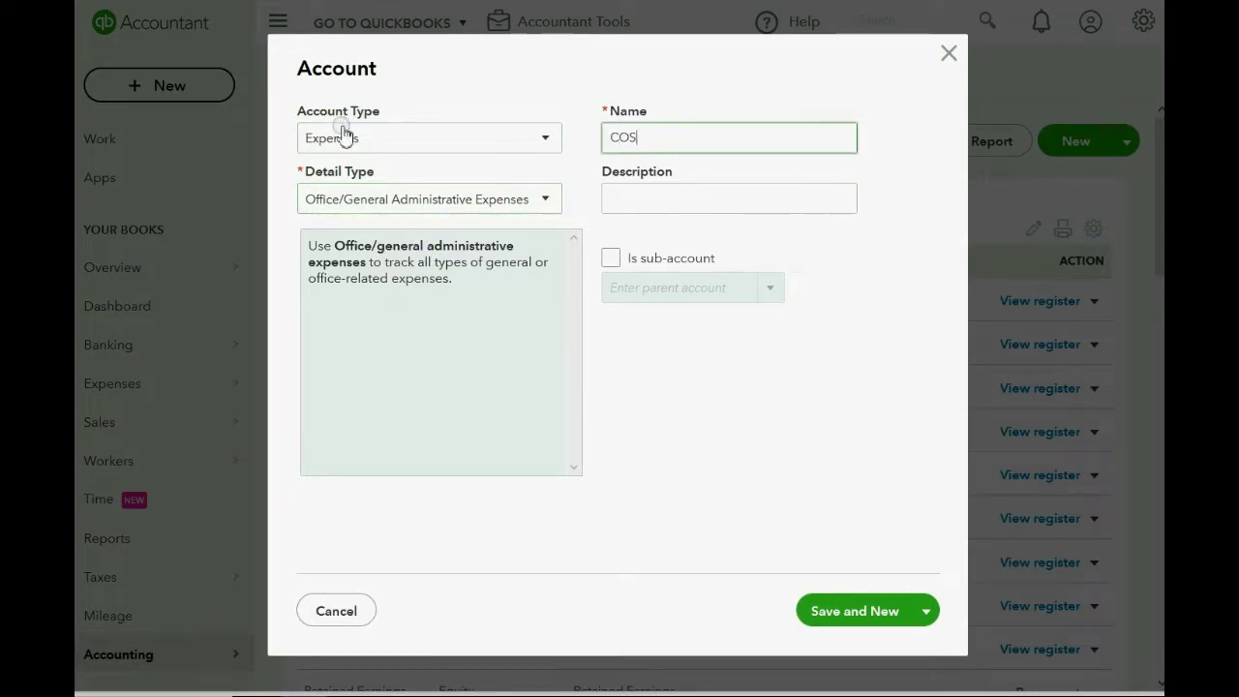
text(T OF ADVERTIZING)
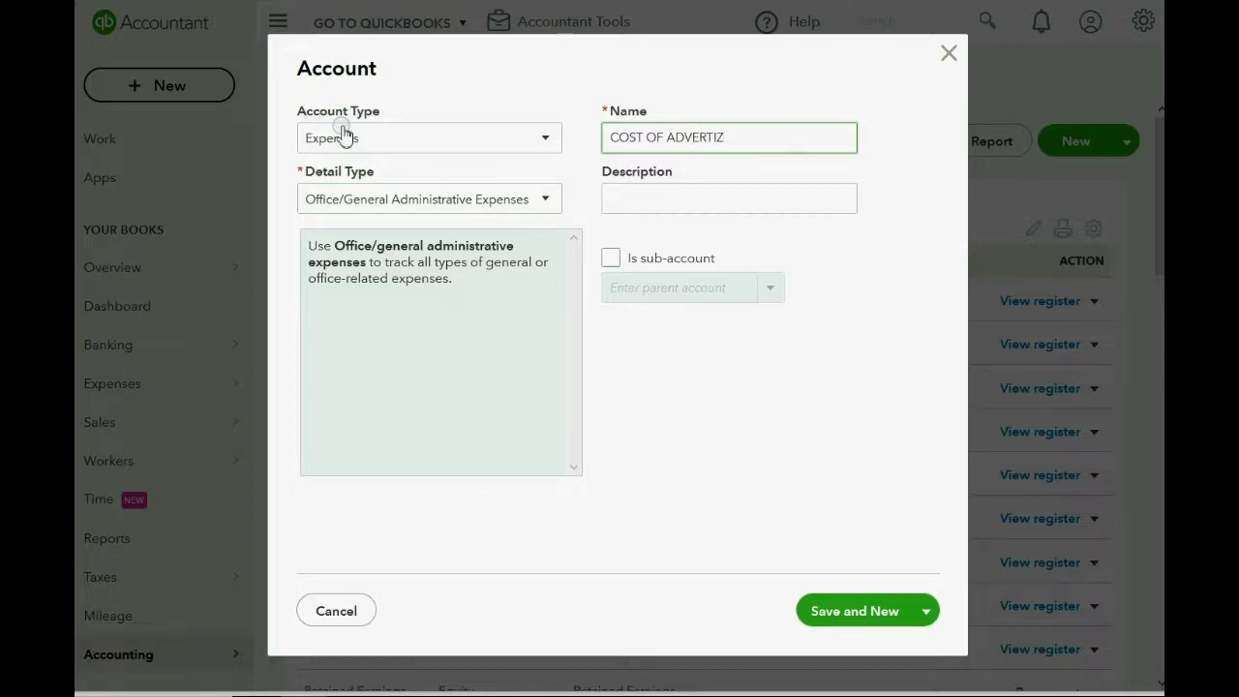
click(844, 611)
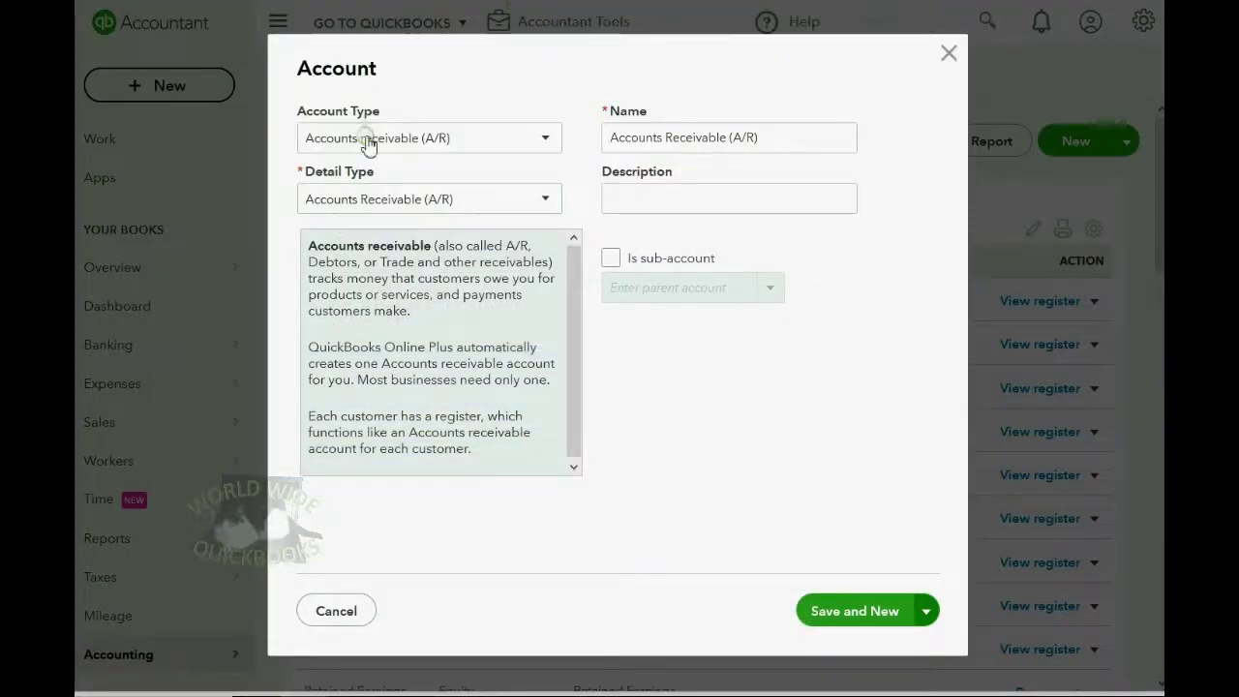
- Create FBA FEES EXPENSE as an Expenses account with Office/General Administrative Expenses detail, then Save and New
click(368, 138)
scroll(453, 354, down, 1)
click(410, 418)
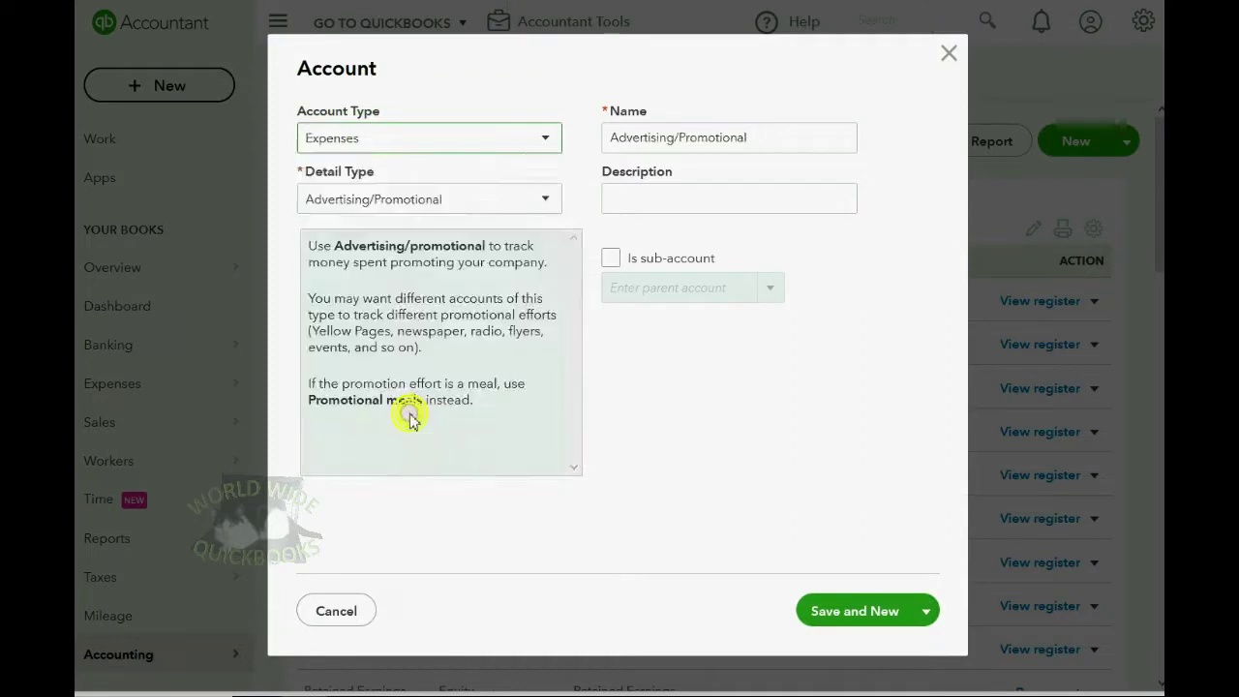
click(486, 203)
scroll(450, 271, down, 3)
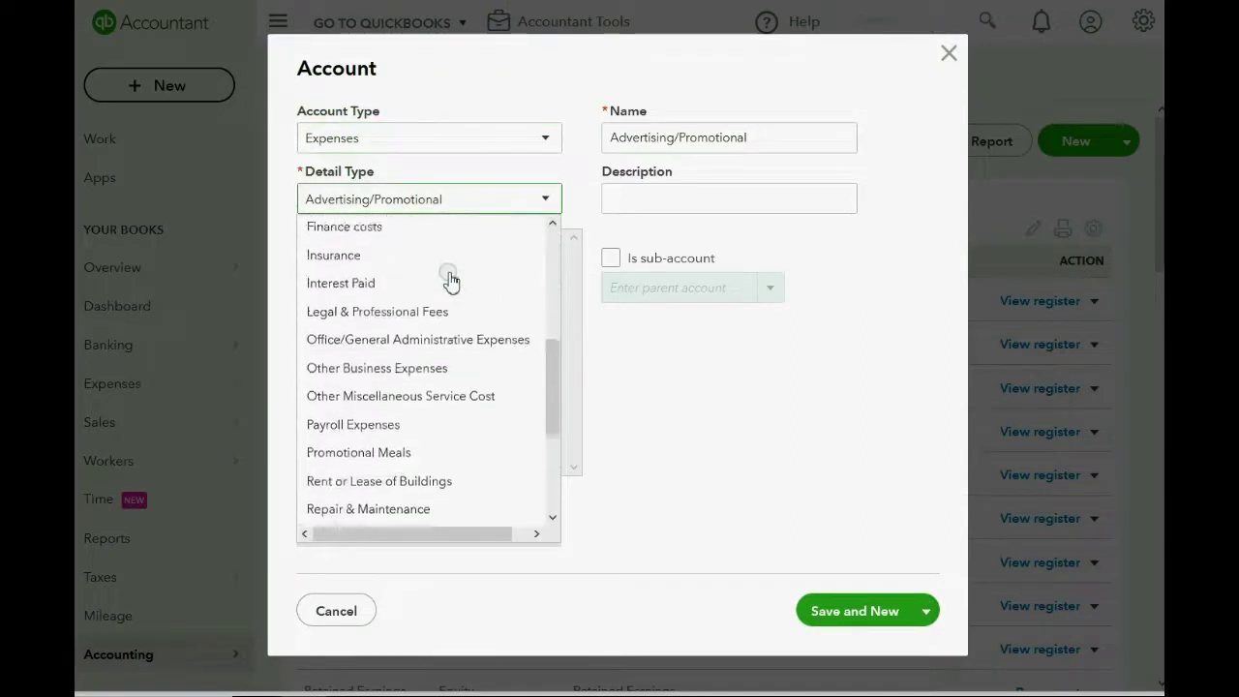
click(441, 335)
drag(835, 137, 390, 130)
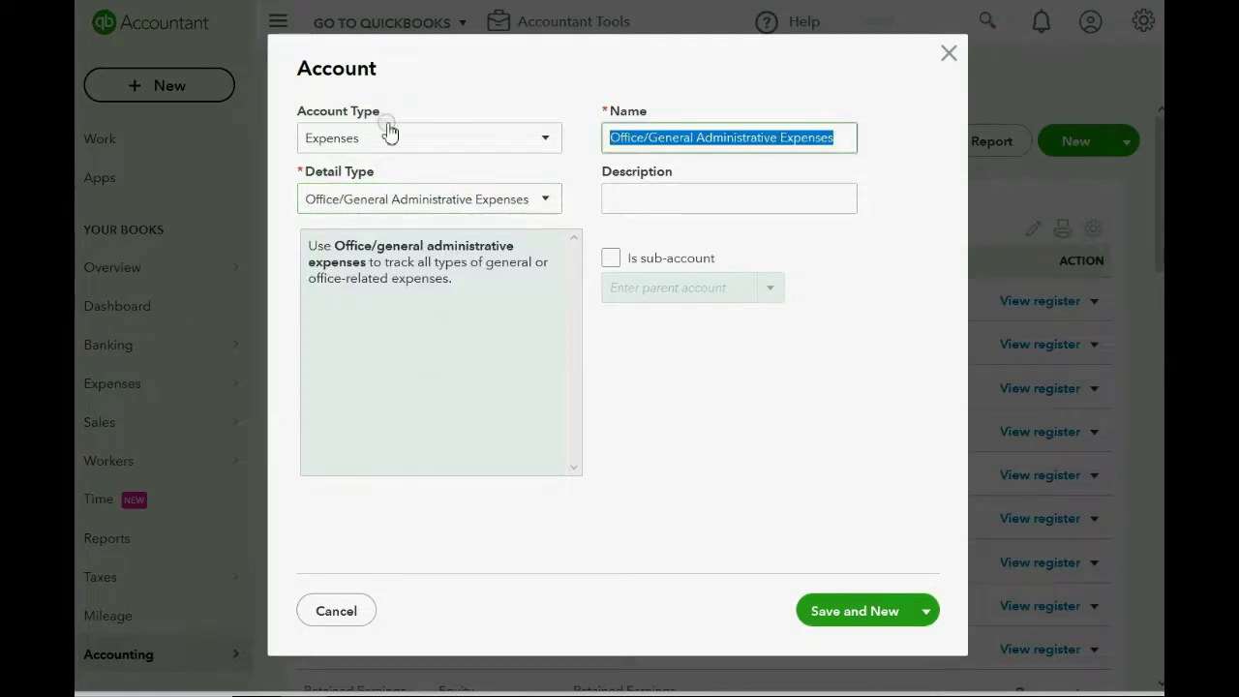
text(FBA )
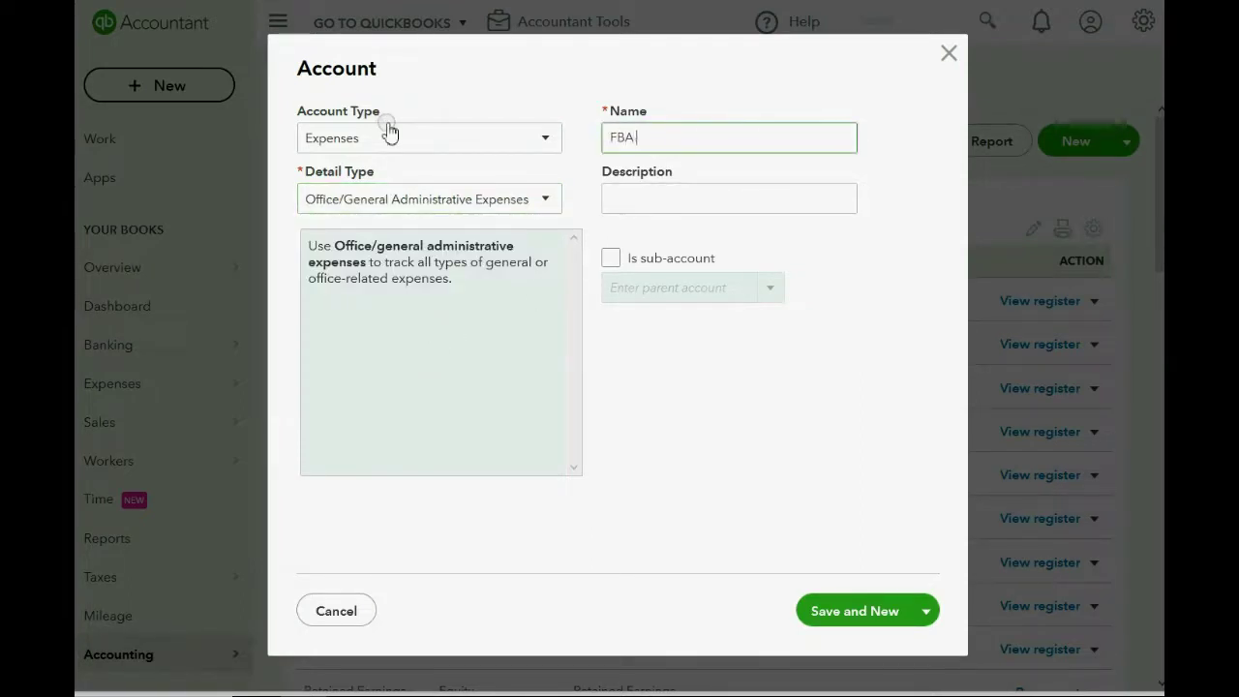
text(FEES EXPENSE)
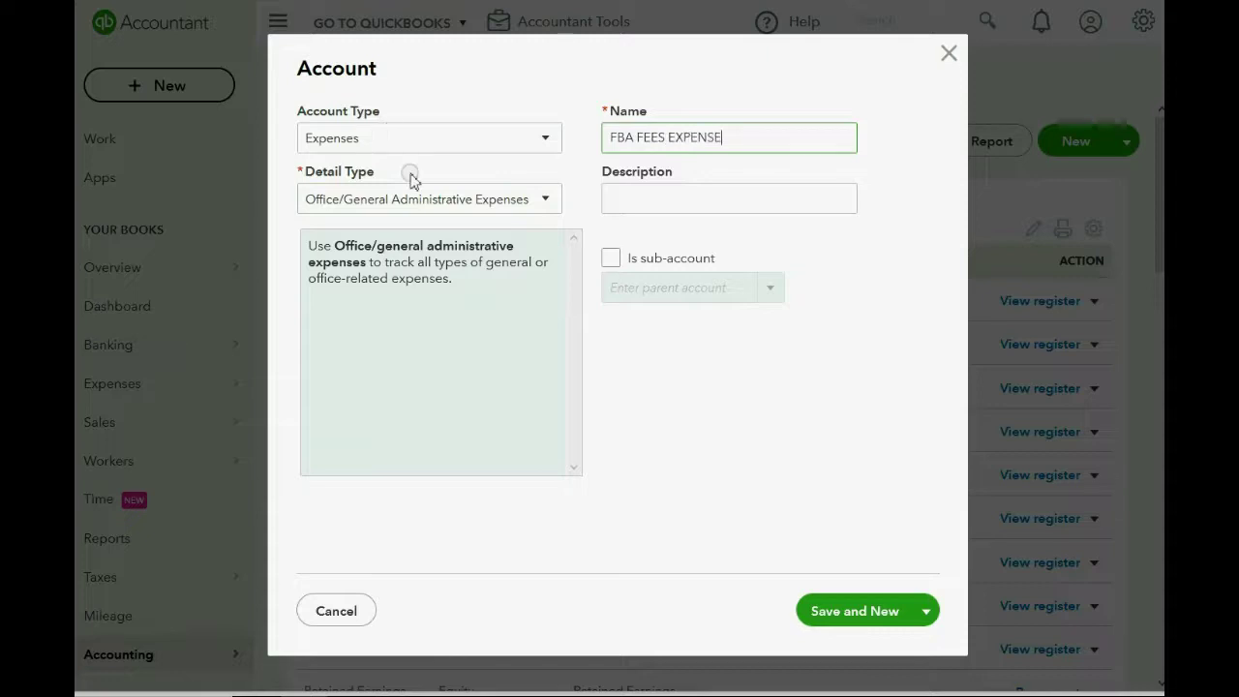
click(843, 611)
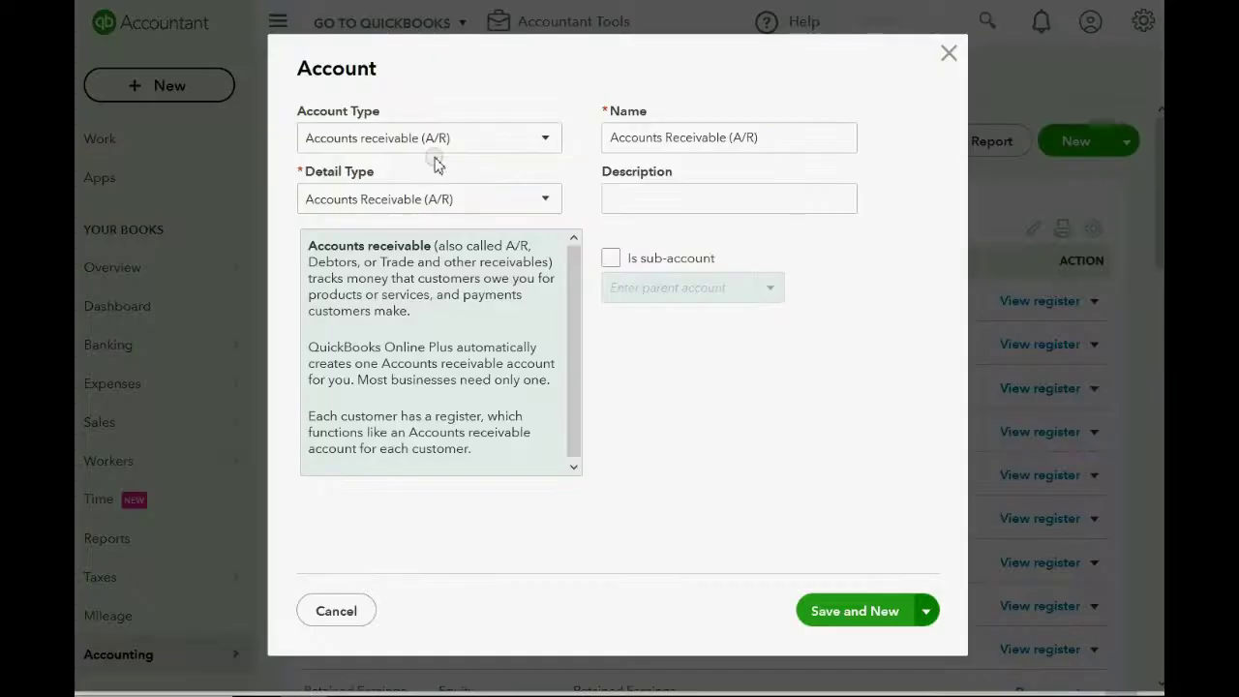
- Fill the new account form as Expenses, Office/General Administrative Expenses detail, named OTHER
click(440, 140)
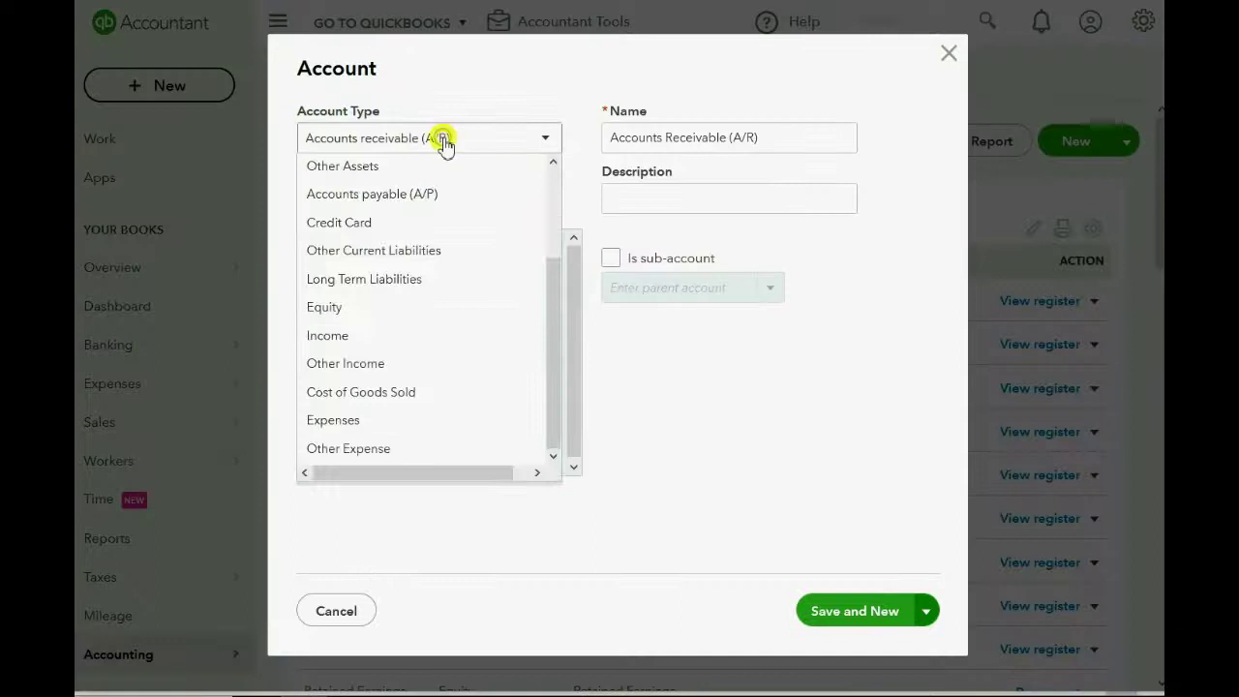
scroll(415, 262, down, 3)
click(387, 419)
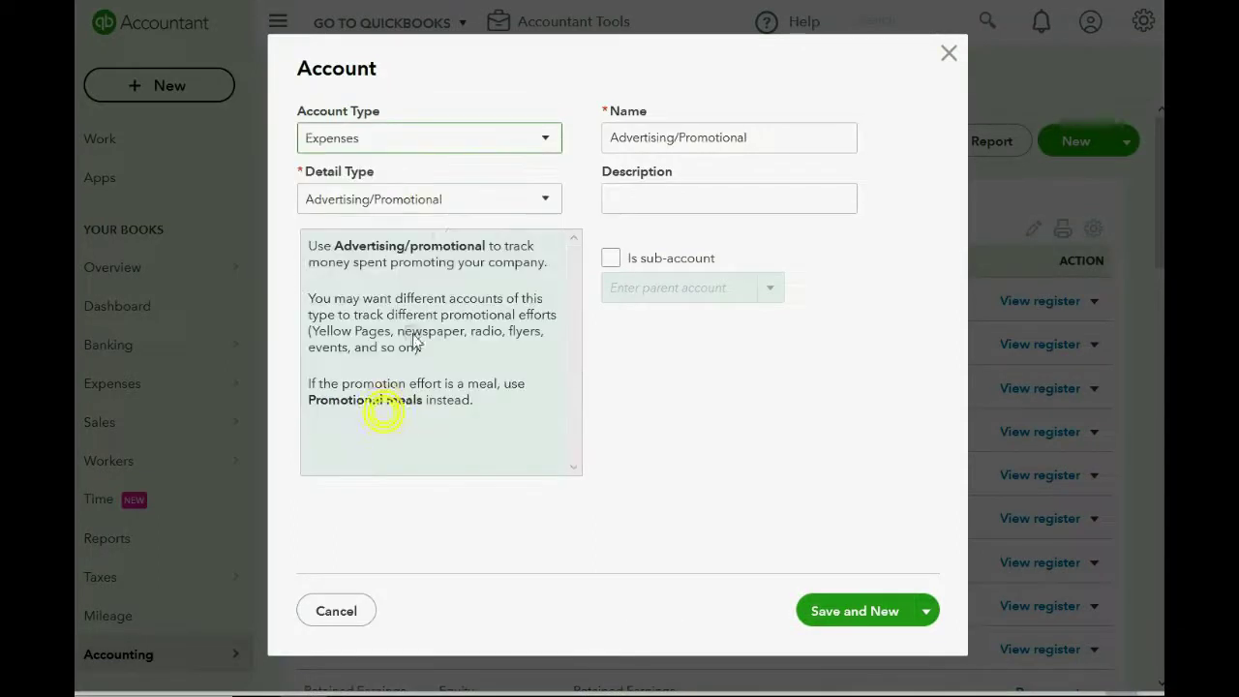
click(442, 207)
scroll(435, 238, down, 5)
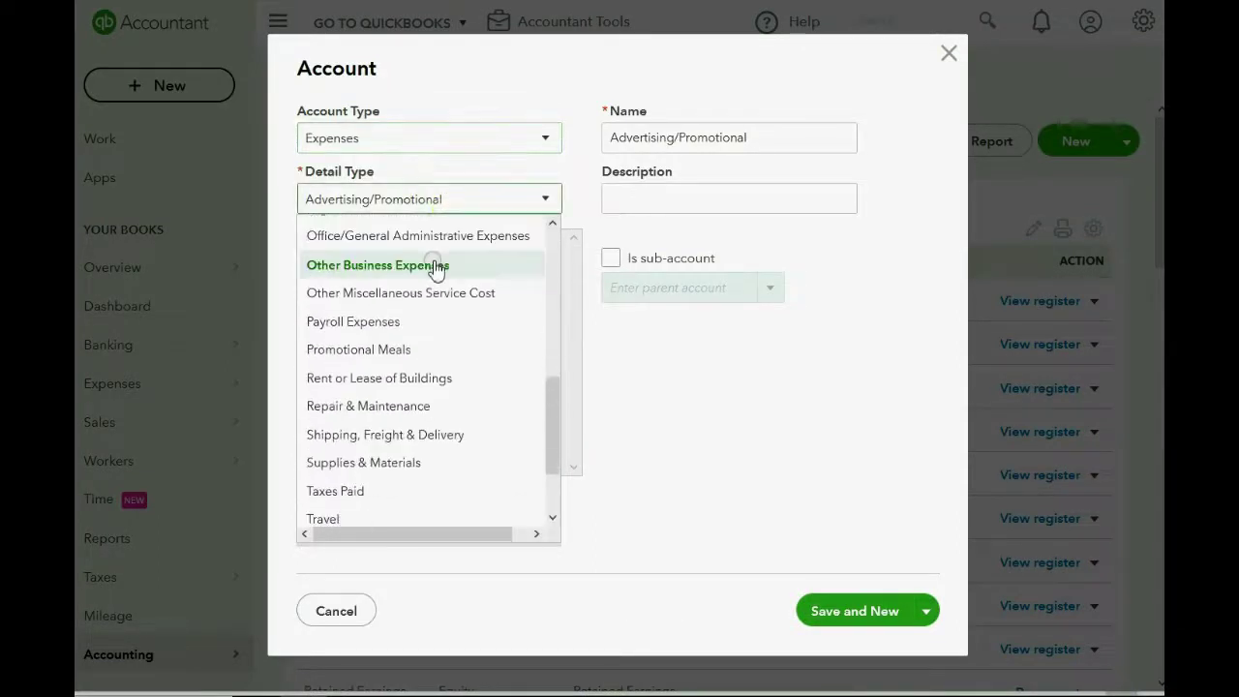
click(437, 242)
triple_click(843, 136)
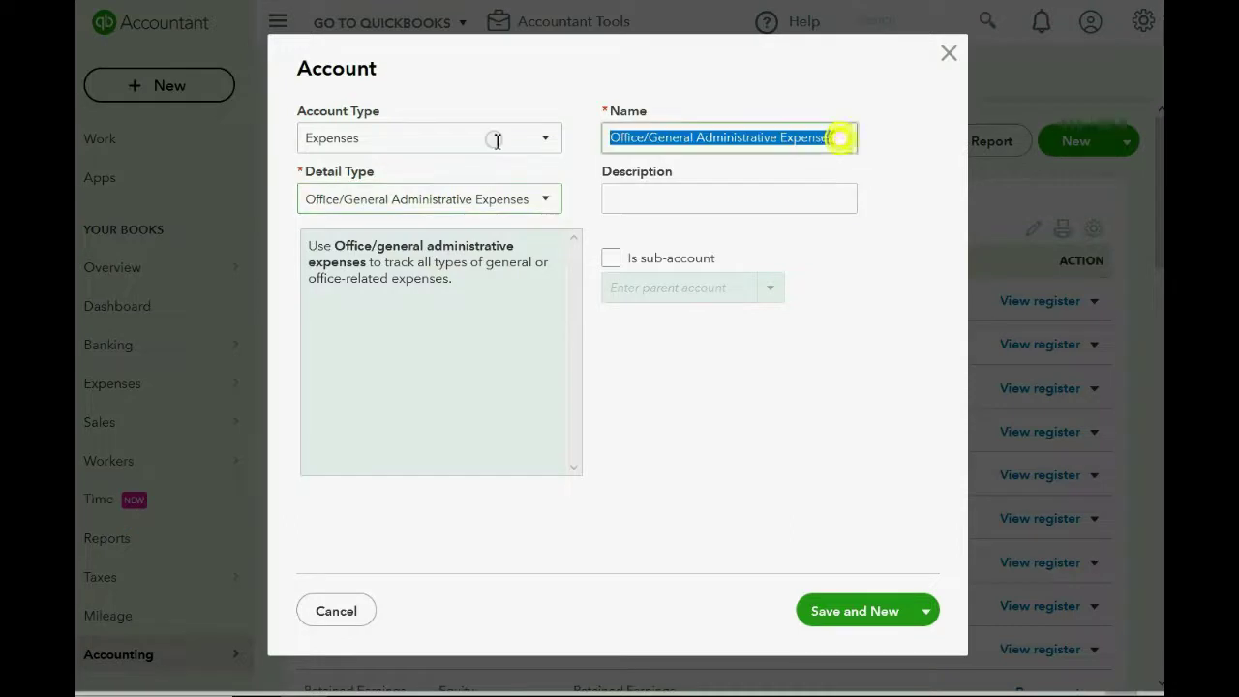
text(OTHER)
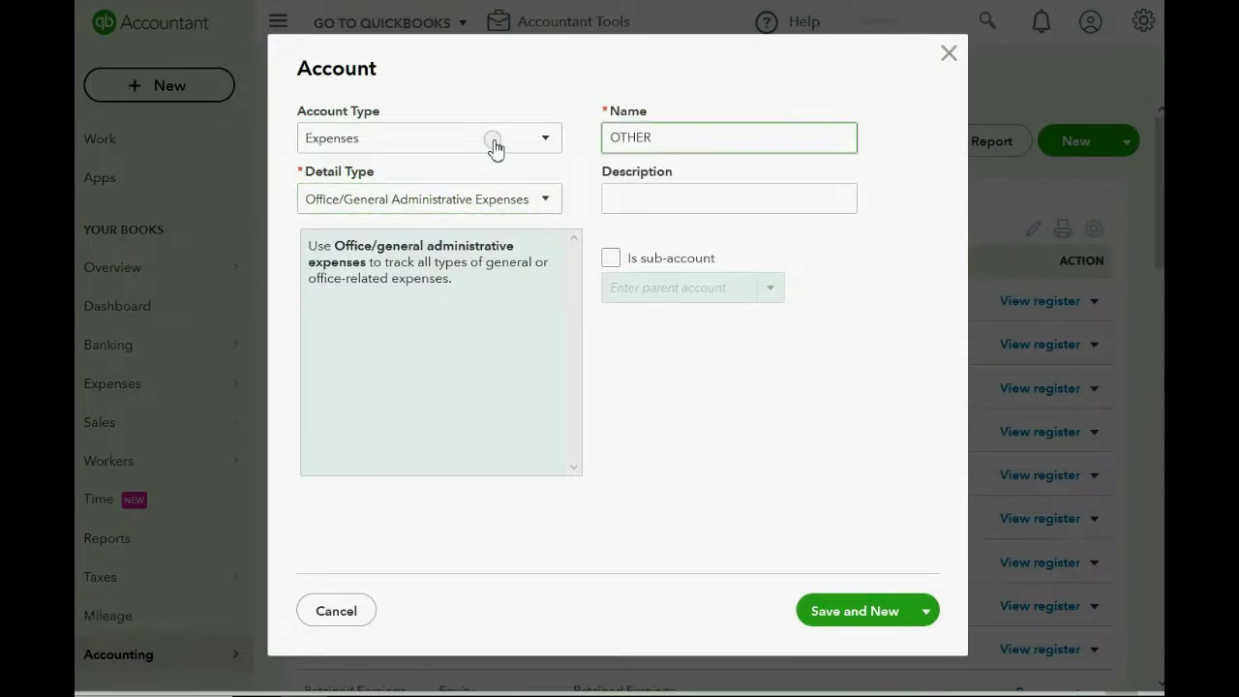
- Save OTHER, then fill the next form as Expenses, Office/General Administrative Expenses, named PROMO REBATES
click(834, 611)
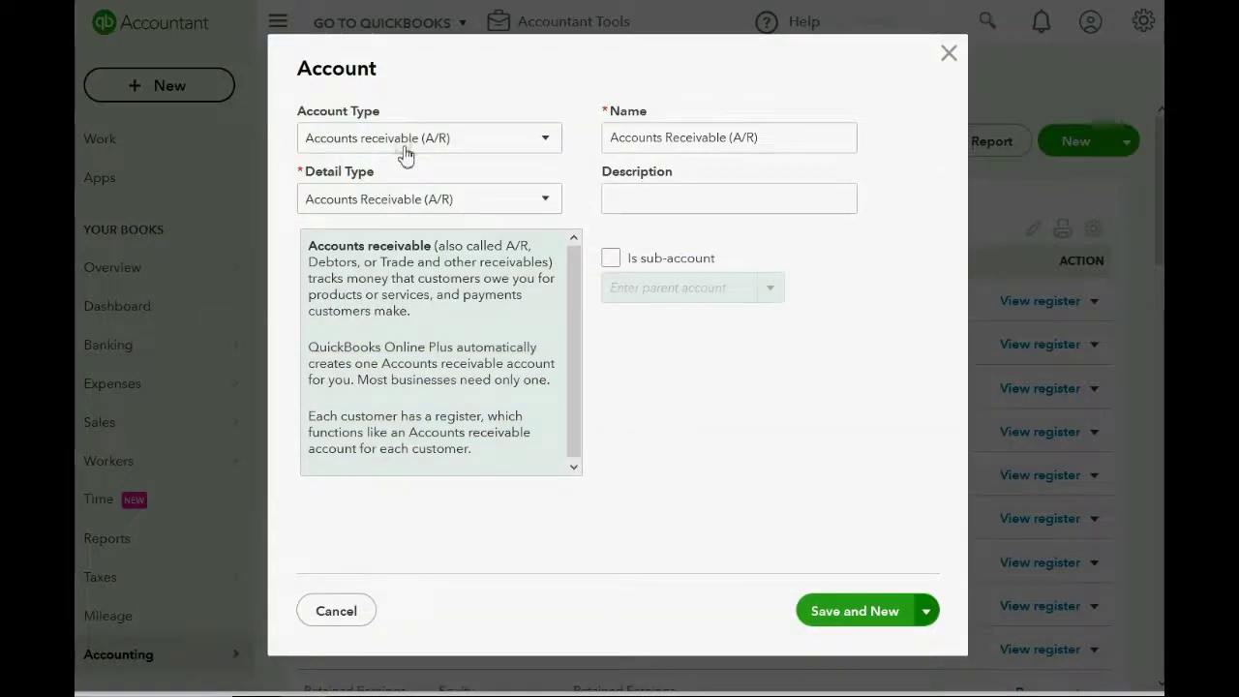
click(402, 141)
scroll(405, 266, down, 2)
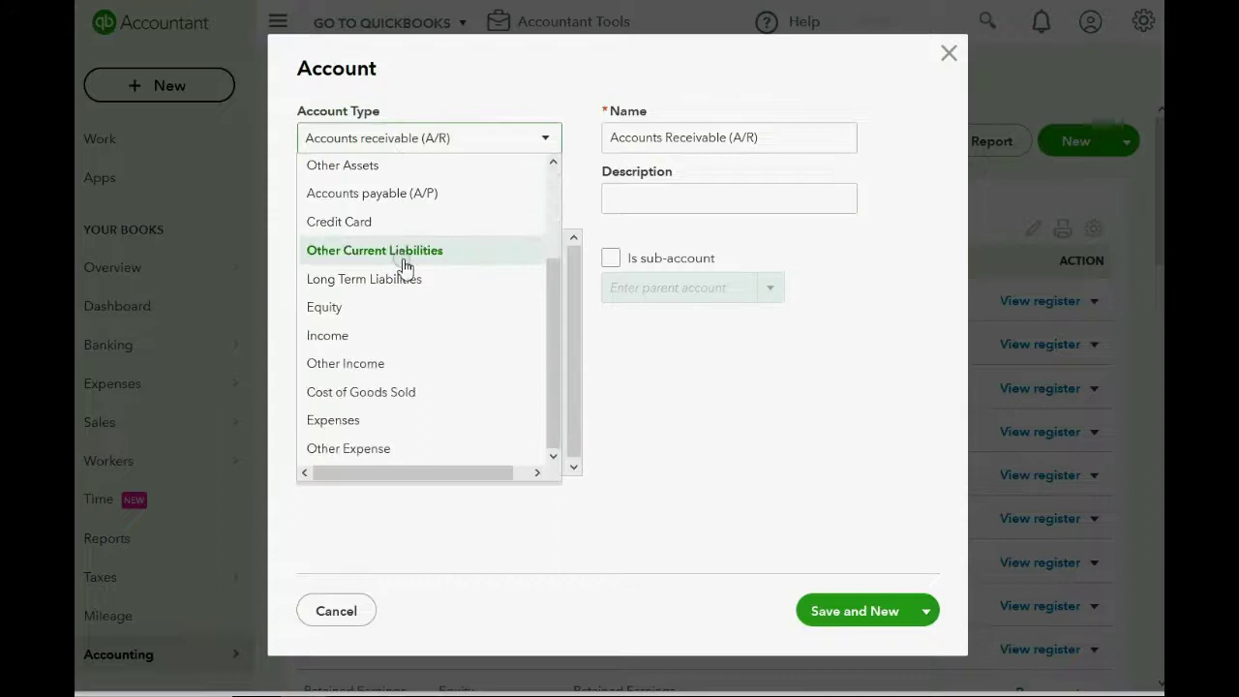
click(398, 420)
click(407, 200)
scroll(414, 242, up, 2)
scroll(418, 254, down, 3)
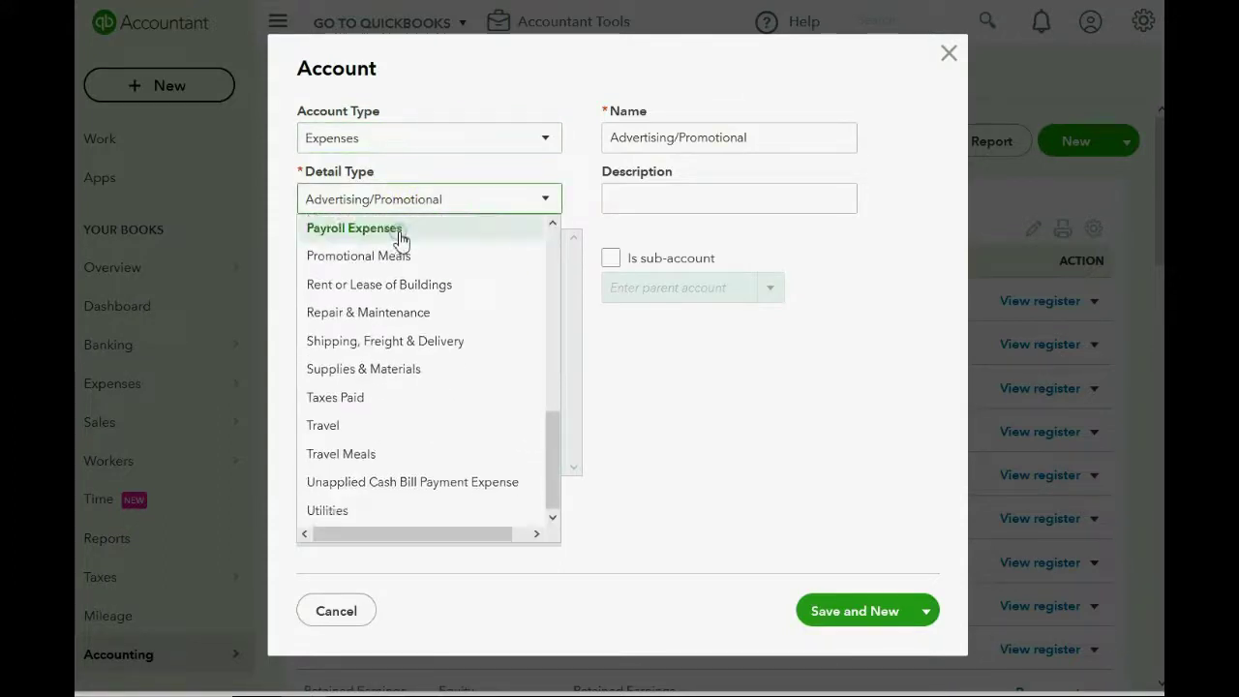
scroll(420, 258, up, 1)
click(431, 242)
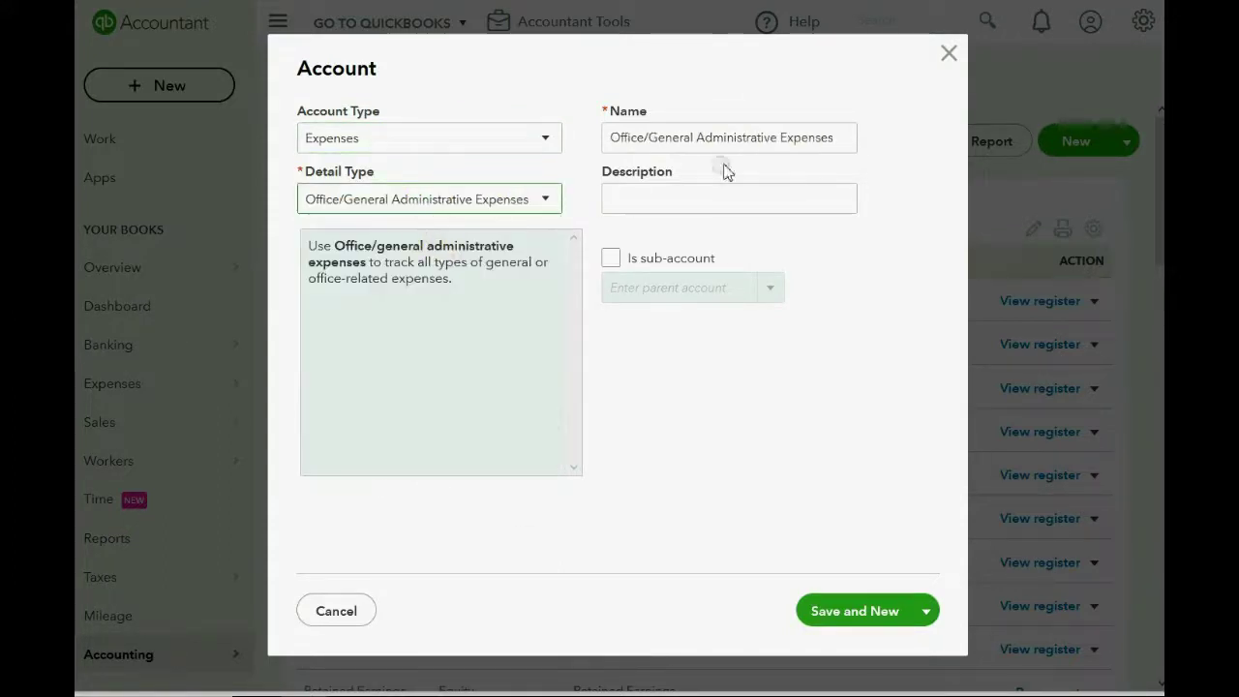
drag(831, 138, 466, 143)
text(PROMO R)
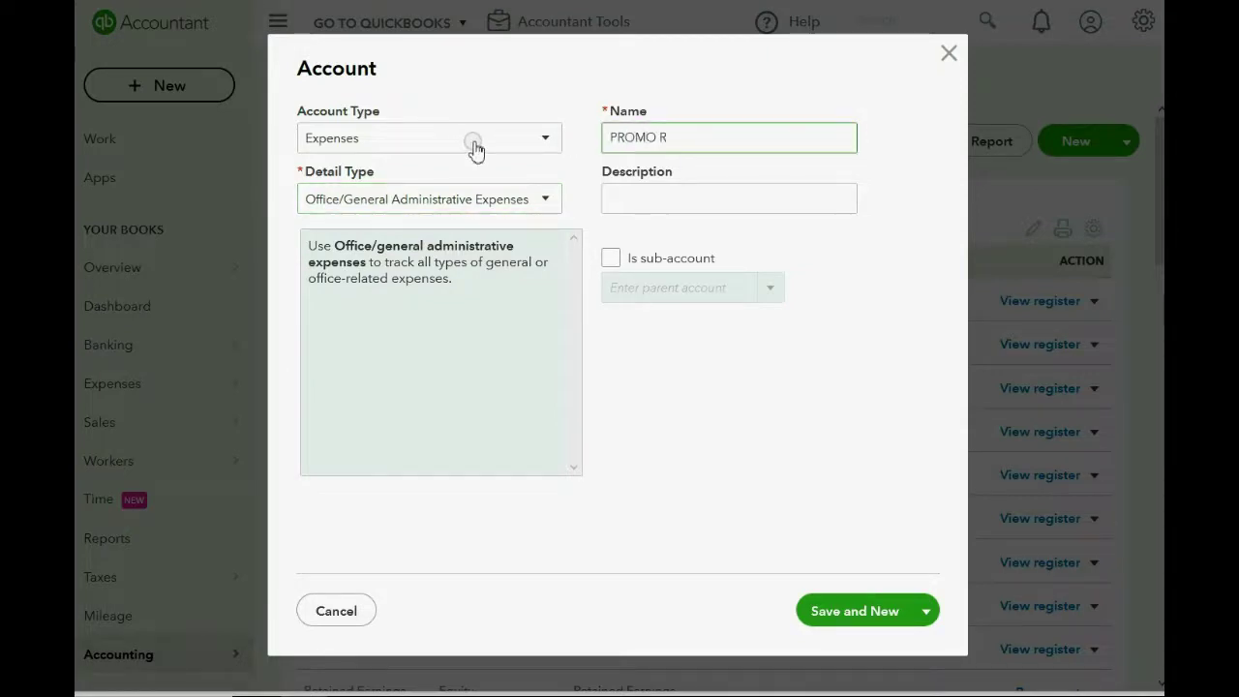
text(EBATES)
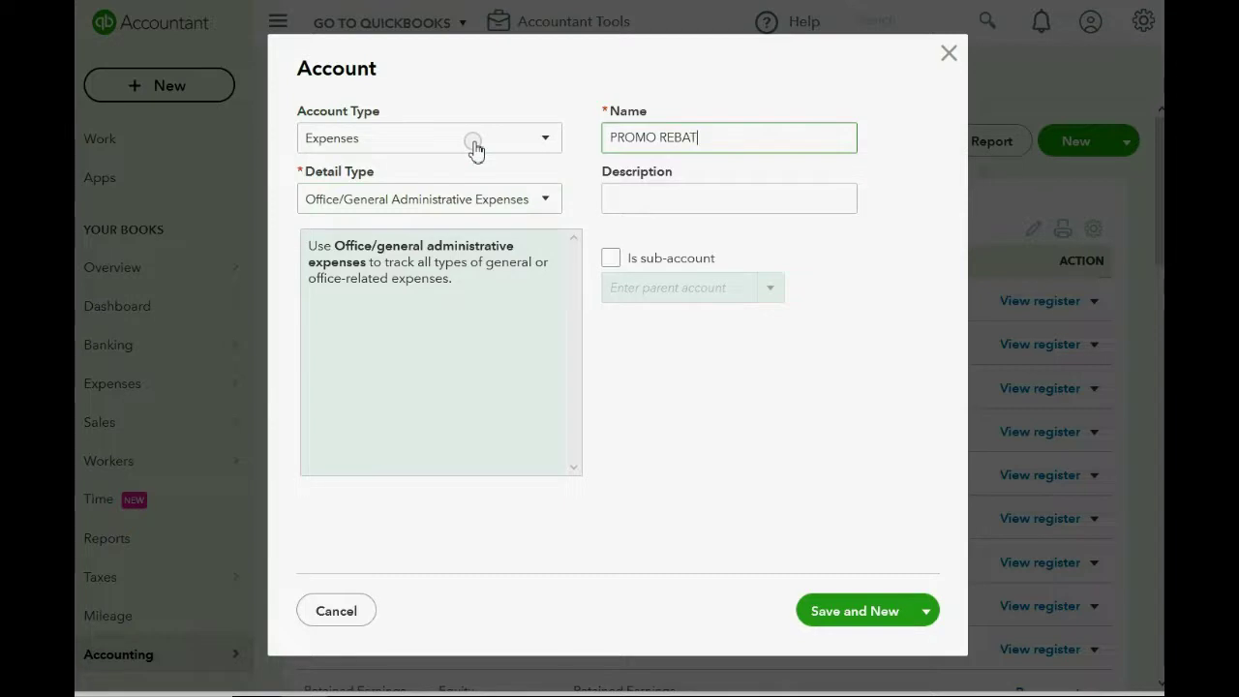
- Save PROMO REBATES, then create SUBSCRIPTION FEES as Expenses with Office/General Administrative Expenses detail
click(843, 611)
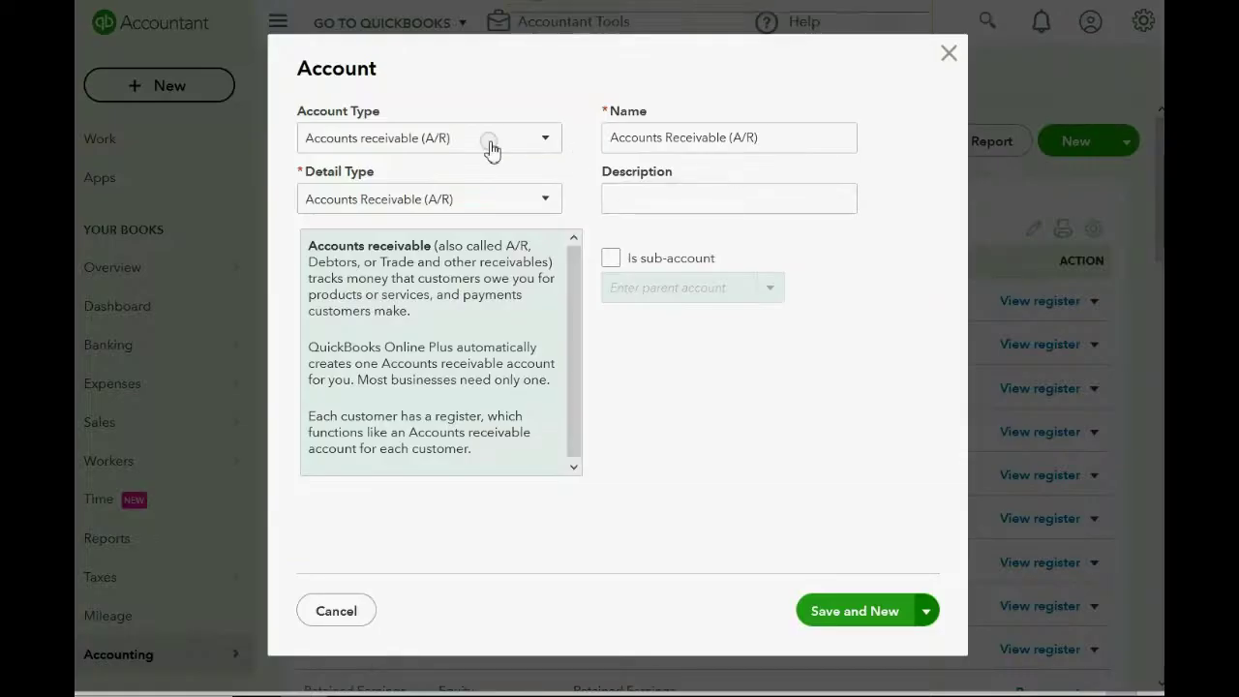
click(490, 147)
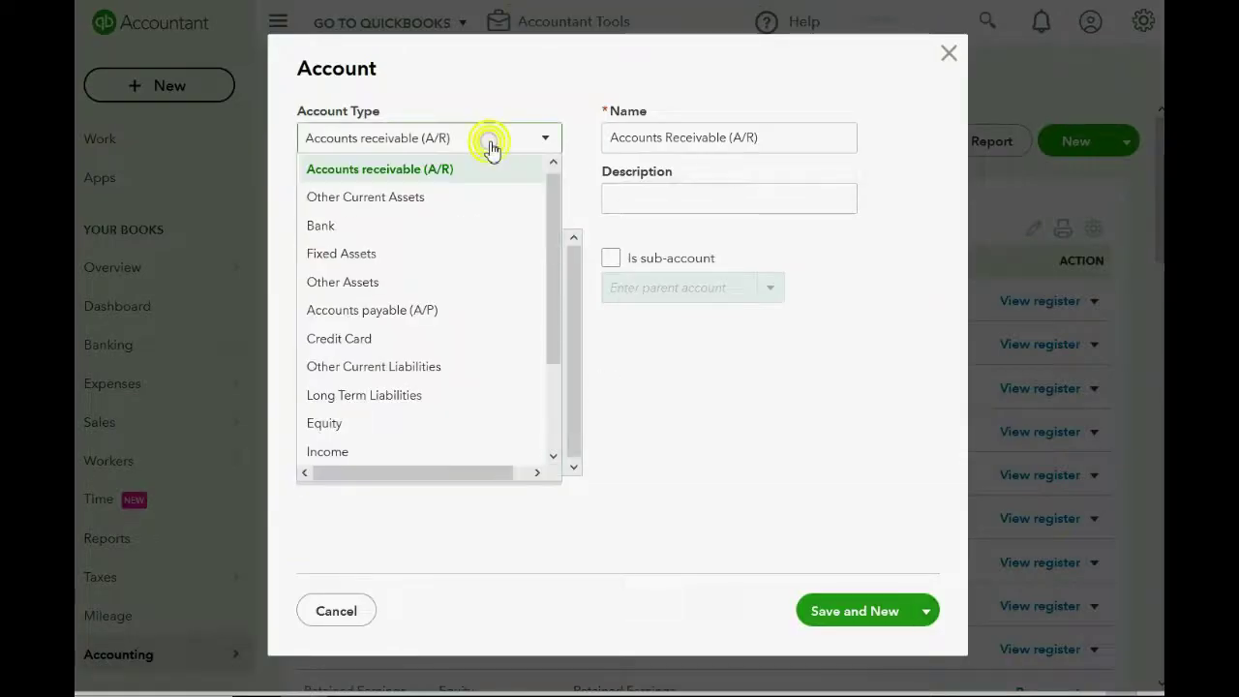
scroll(443, 290, down, 1)
scroll(442, 291, down, 1)
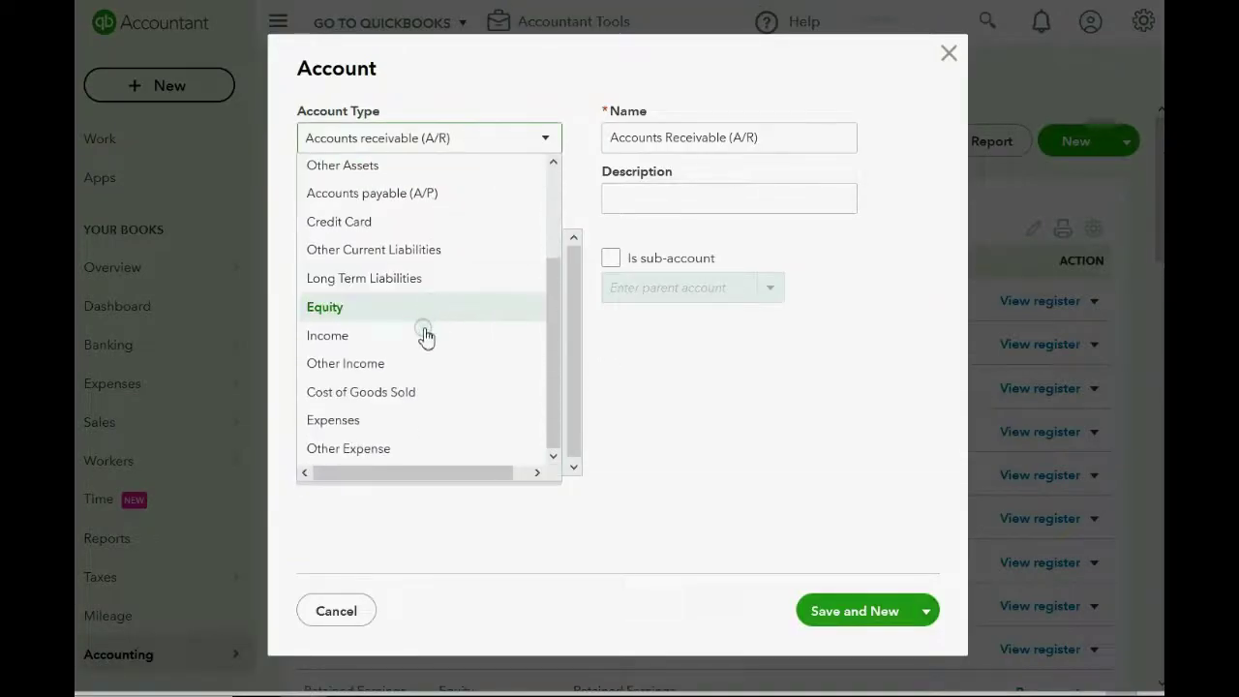
click(414, 417)
click(451, 202)
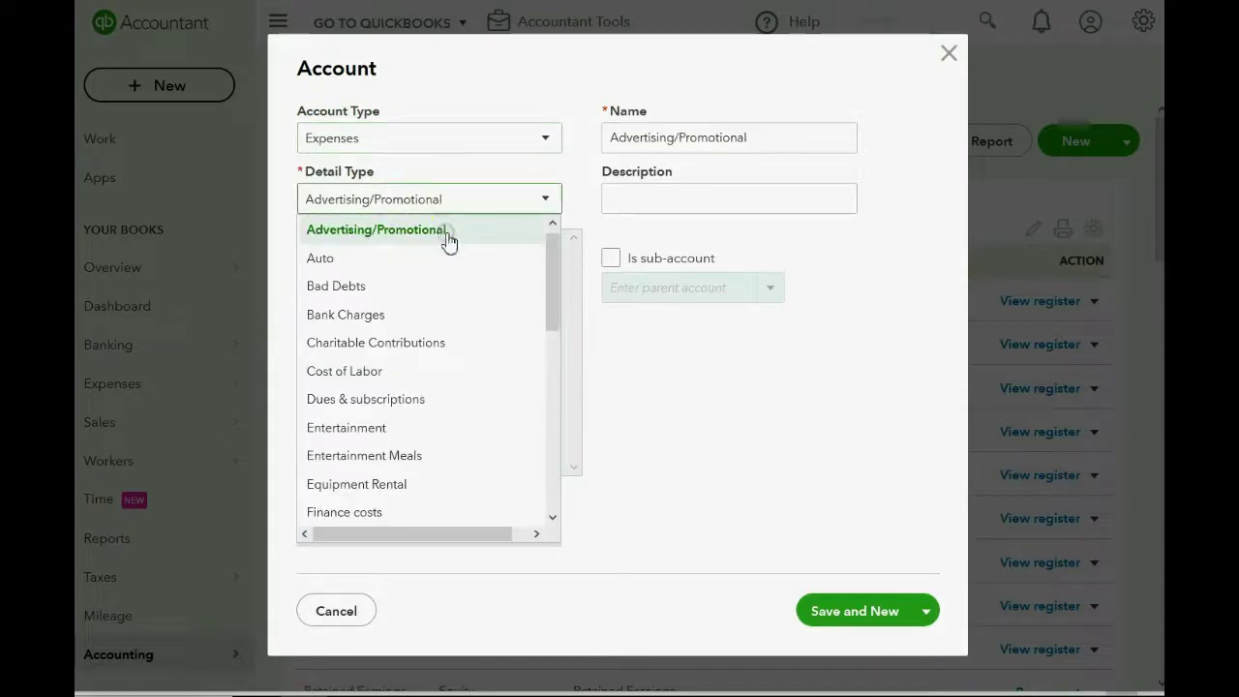
scroll(456, 284, down, 4)
click(463, 237)
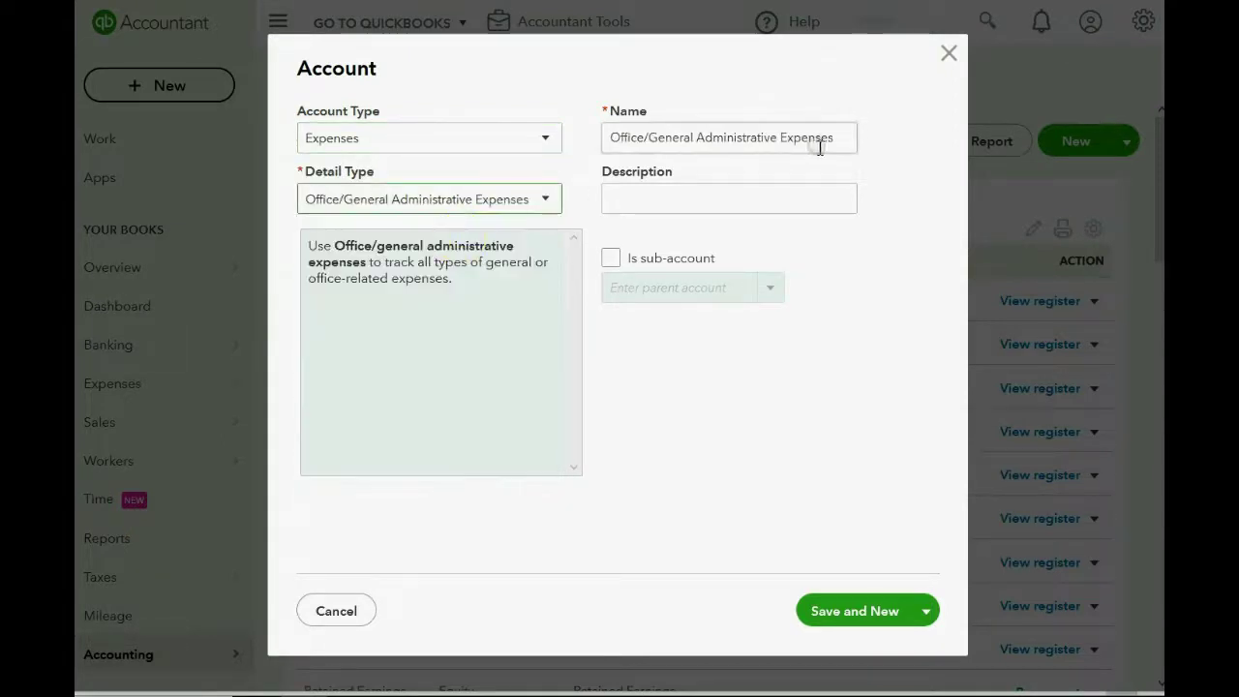
drag(836, 138, 481, 113)
text(S)
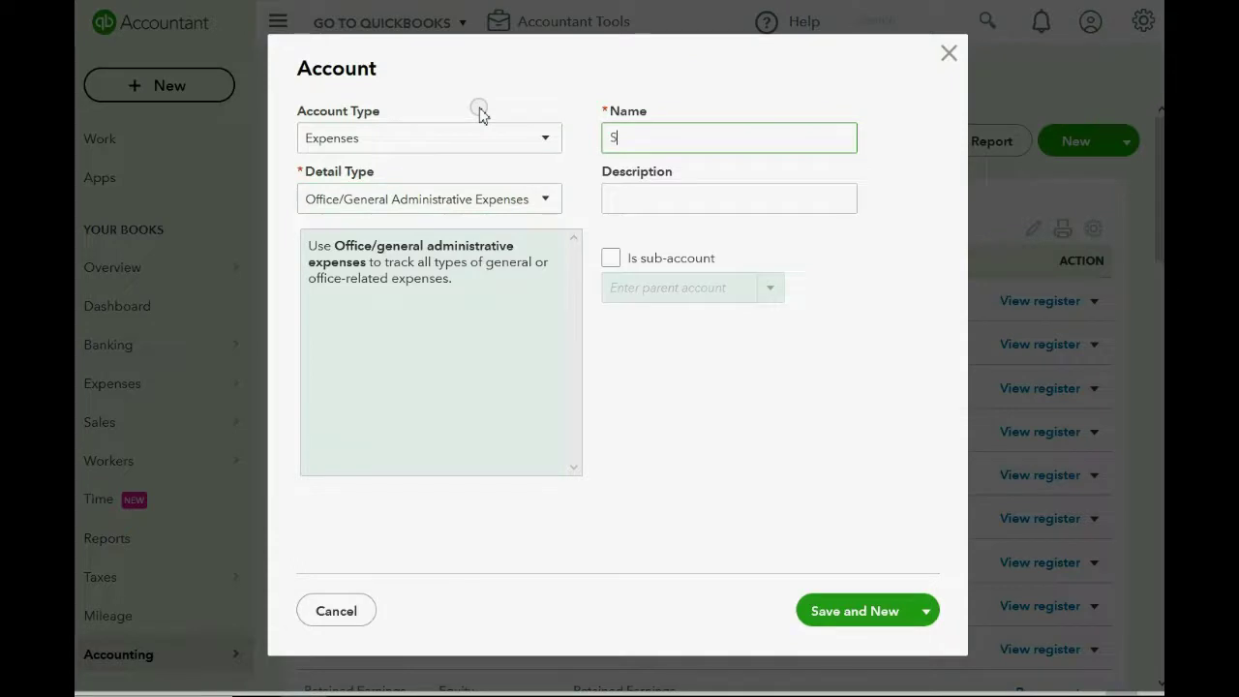
text(UBSCRIPTION)
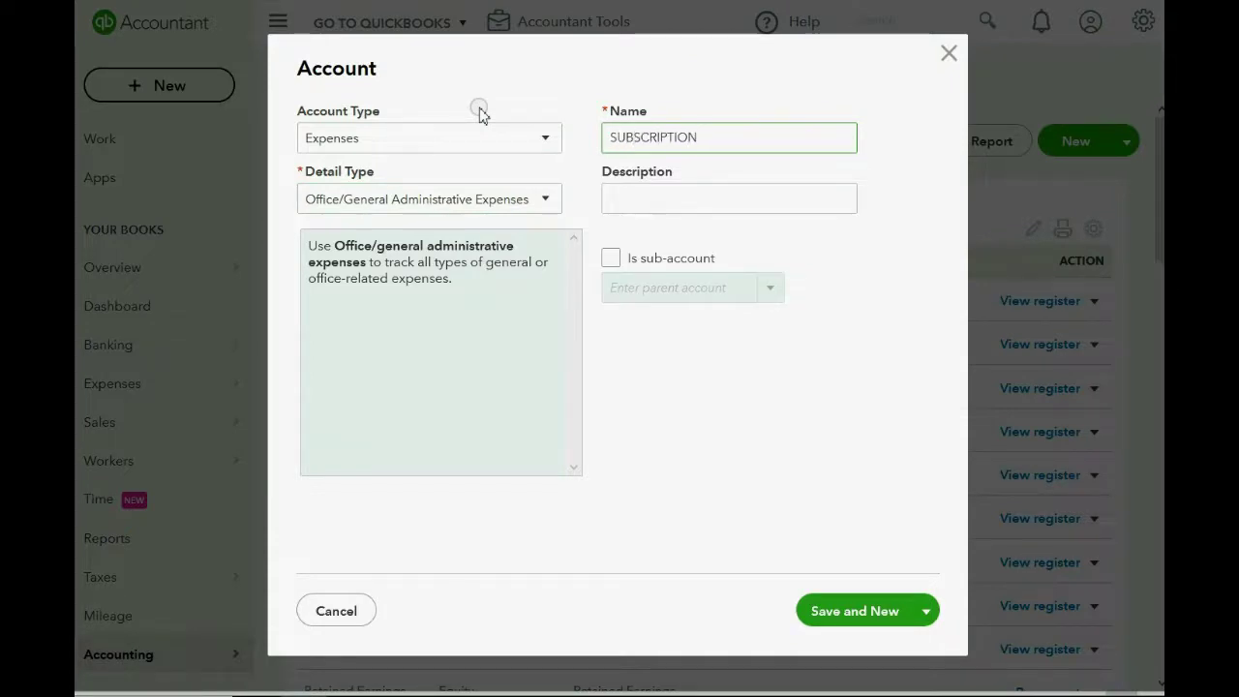
text( FEES)
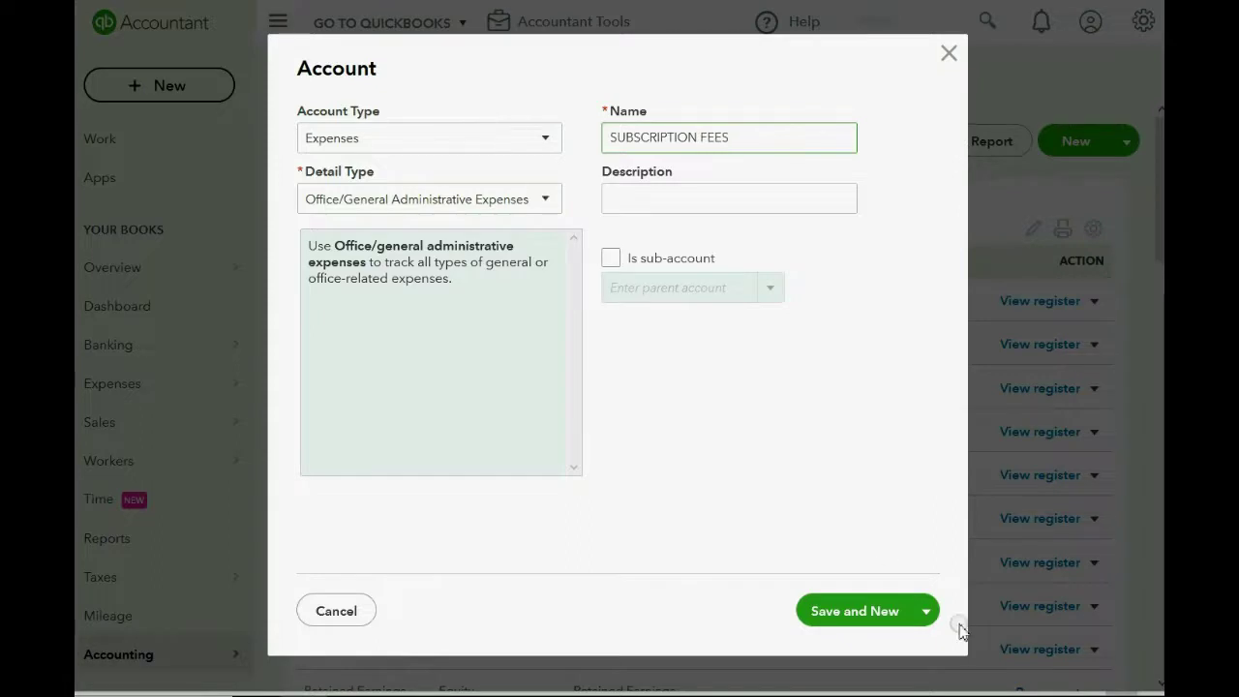
click(861, 628)
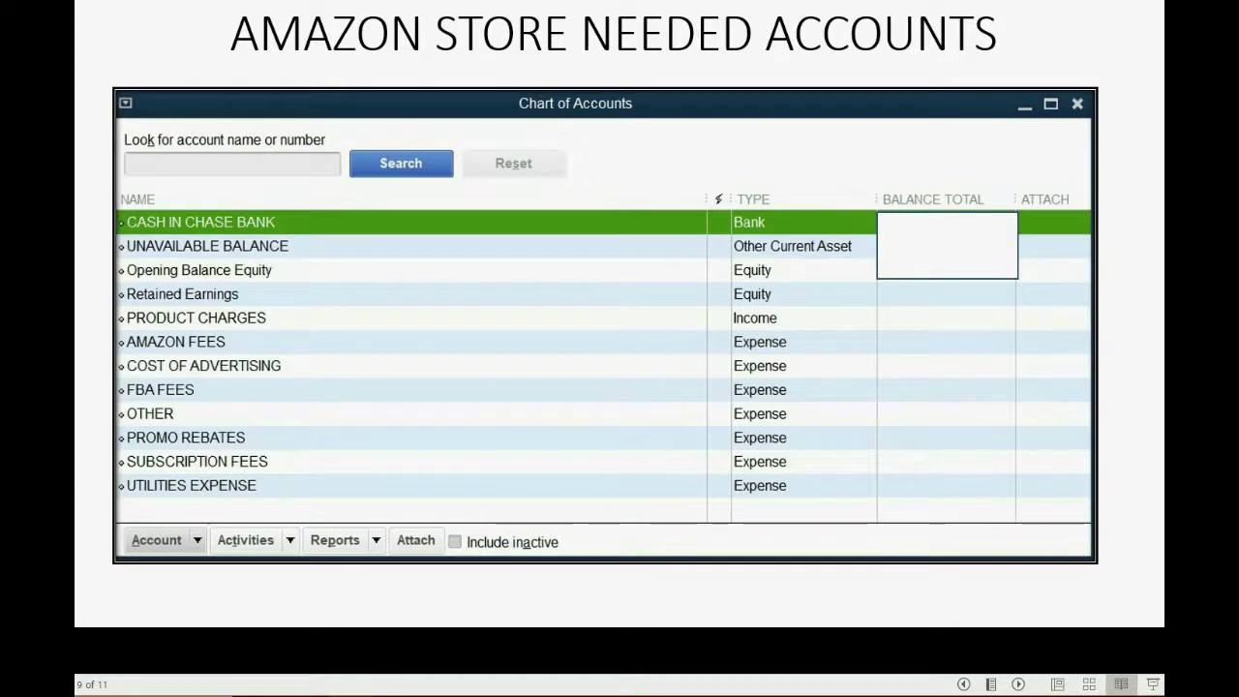
- Back in the account form, set type Expenses with Office/General Administrative Expenses detail
mouse_move(303, 693)
click(378, 593)
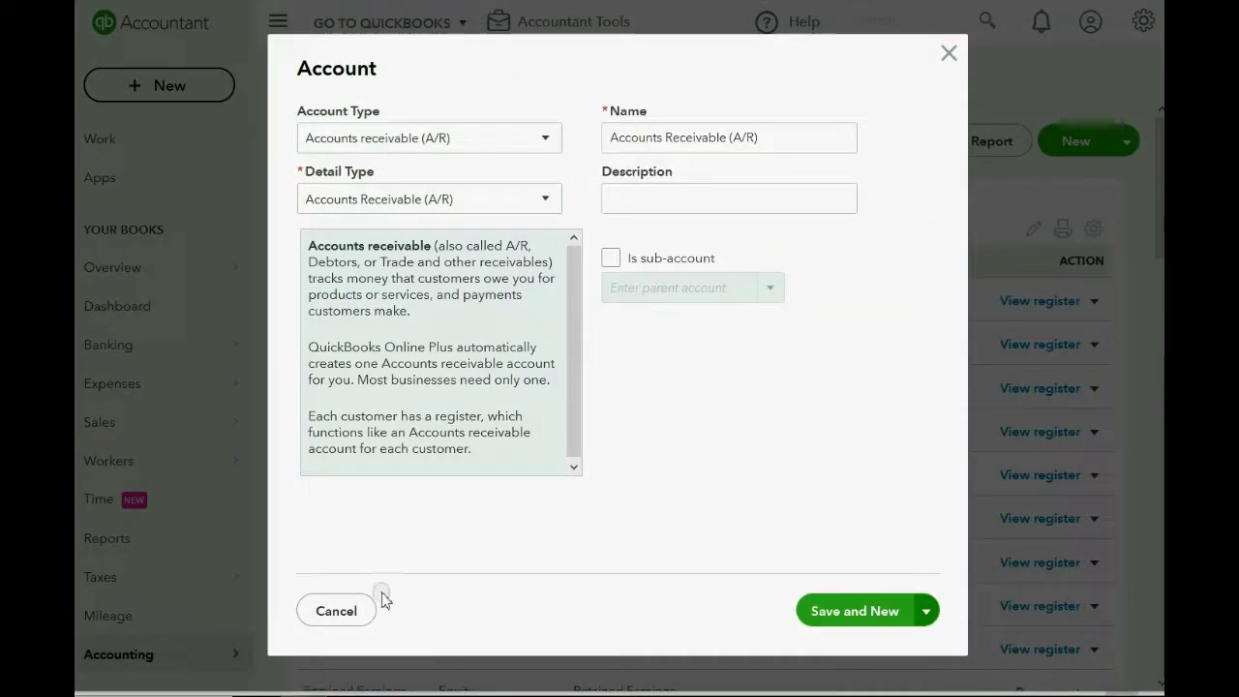
click(489, 146)
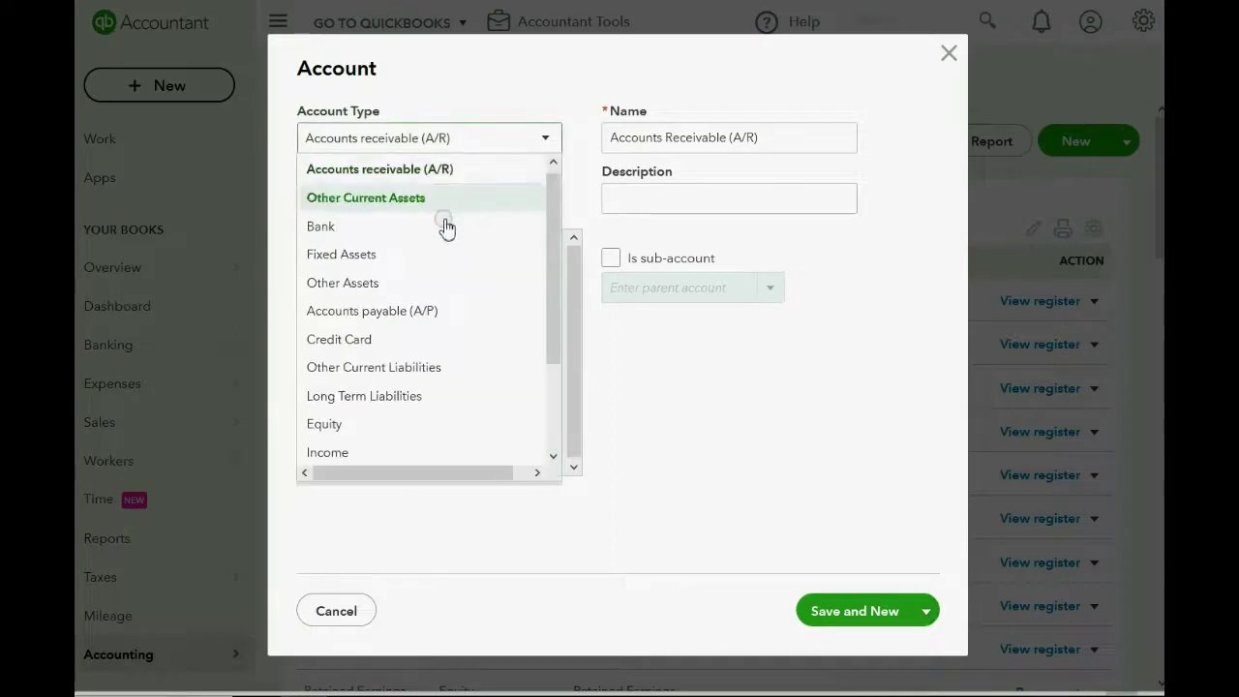
scroll(397, 431, down, 1)
scroll(397, 431, down, 1)
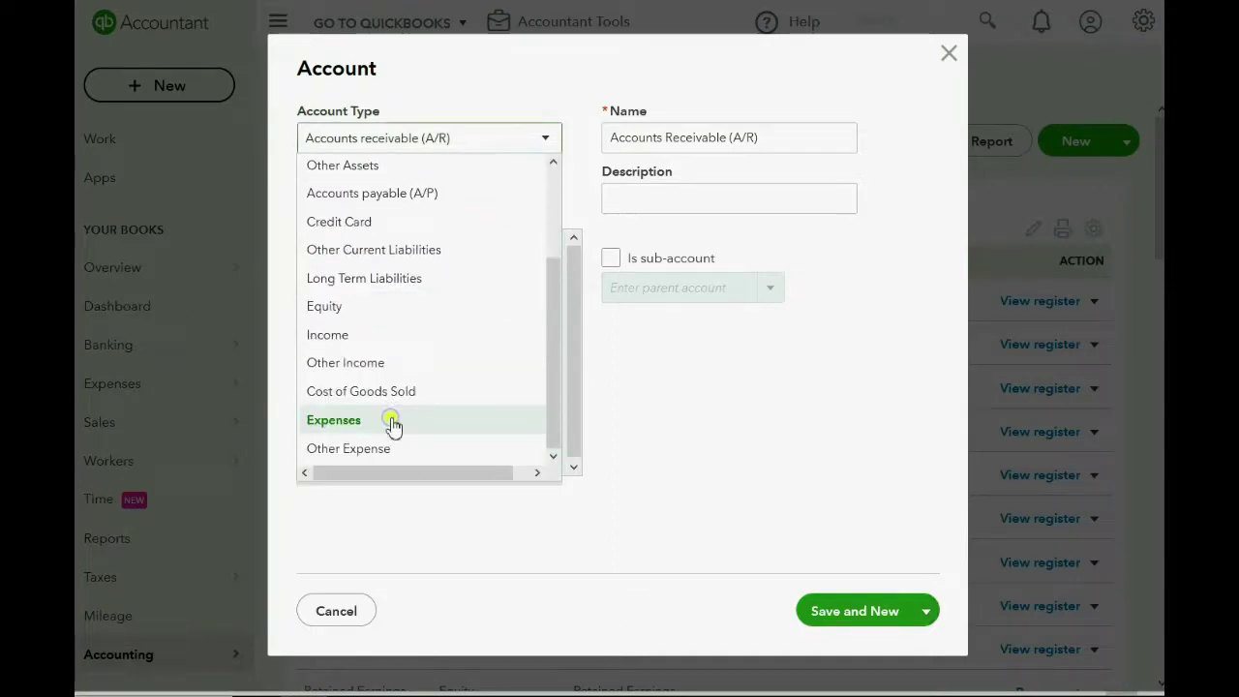
click(394, 424)
click(435, 200)
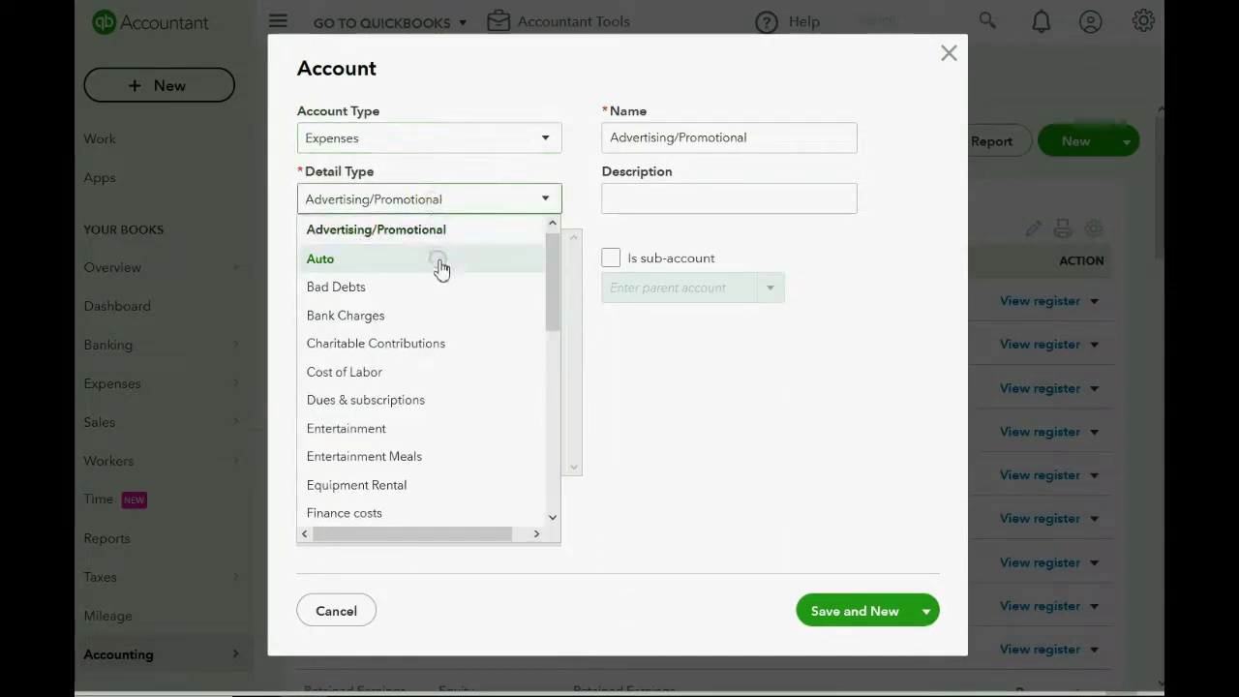
scroll(437, 281, down, 3)
scroll(437, 300, down, 3)
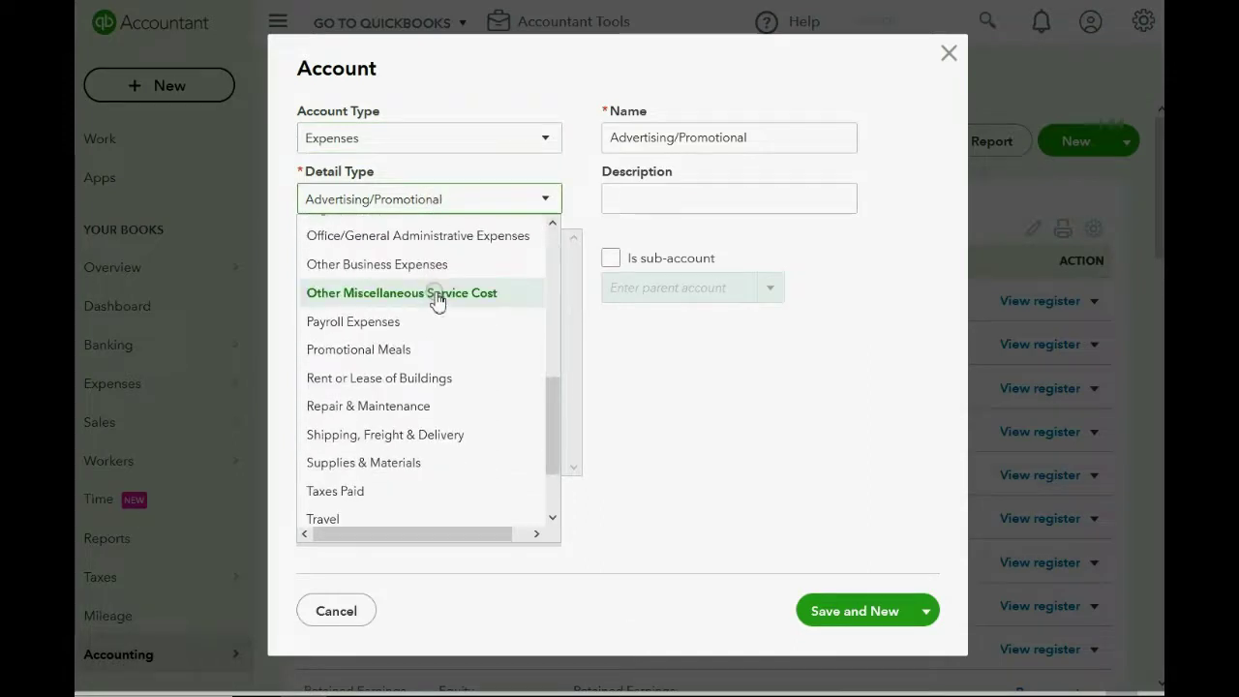
scroll(429, 299, up, 2)
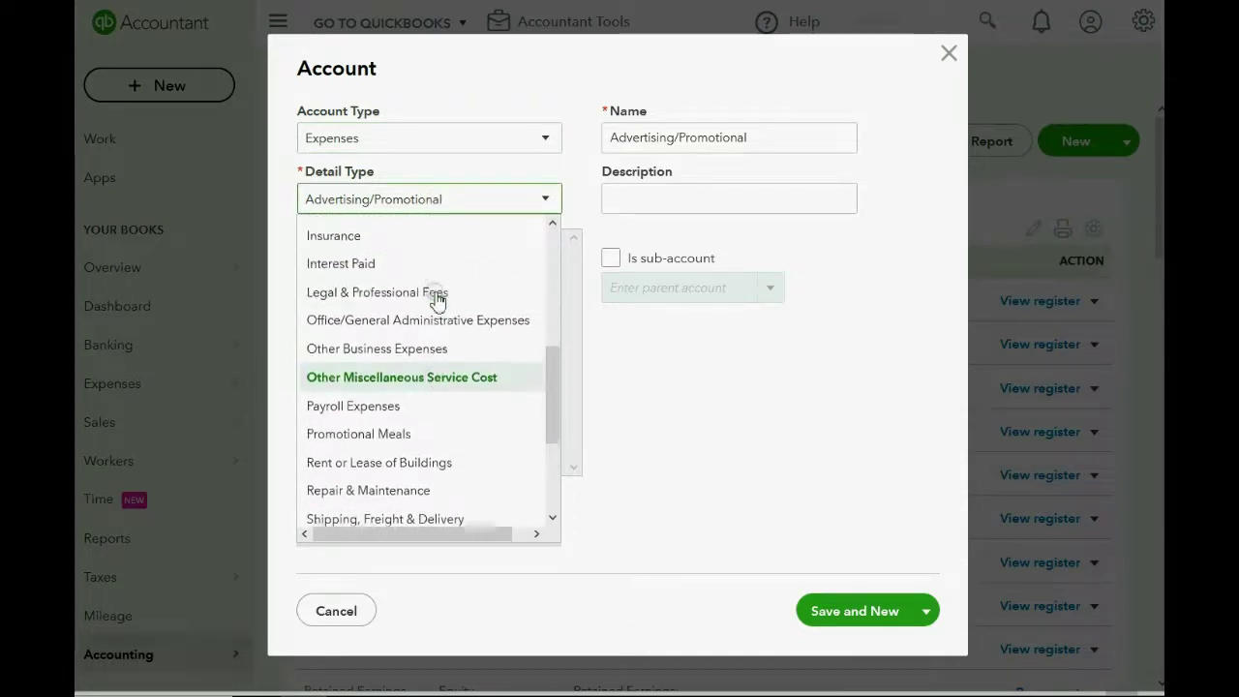
click(423, 334)
- Name the account UTILITIES, attempt to save (rejected as a duplicate), and close the form
triple_click(839, 137)
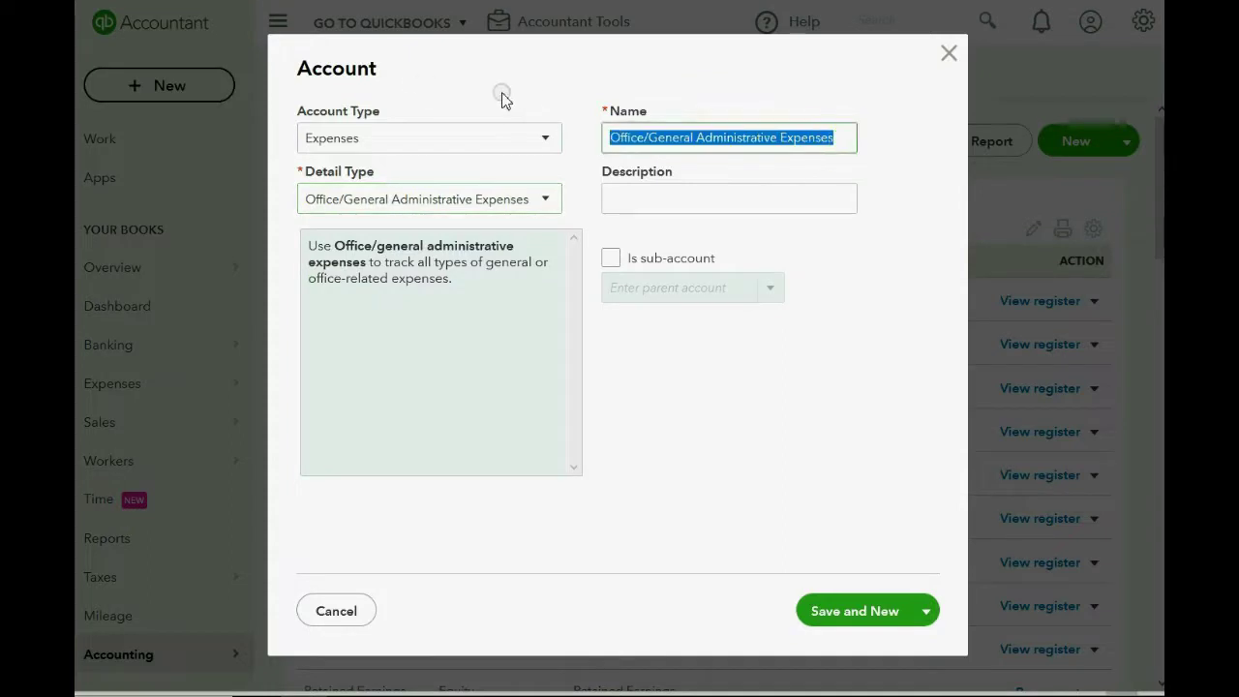
text(UTILITIES)
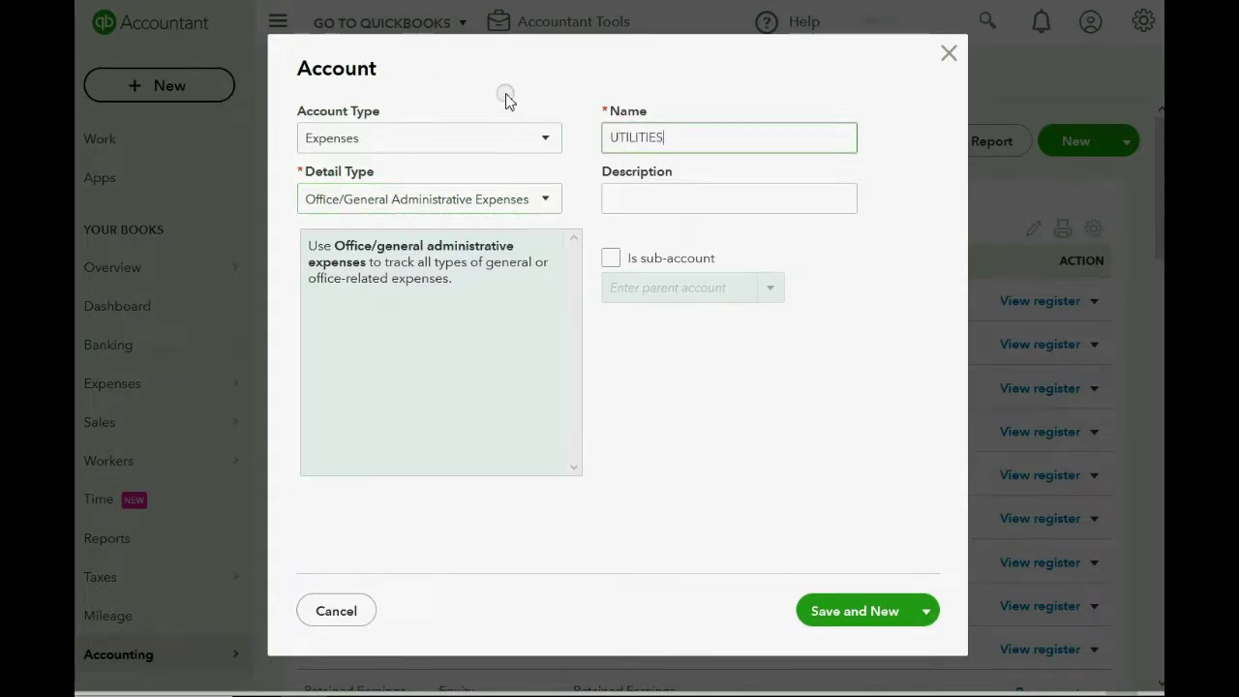
click(861, 610)
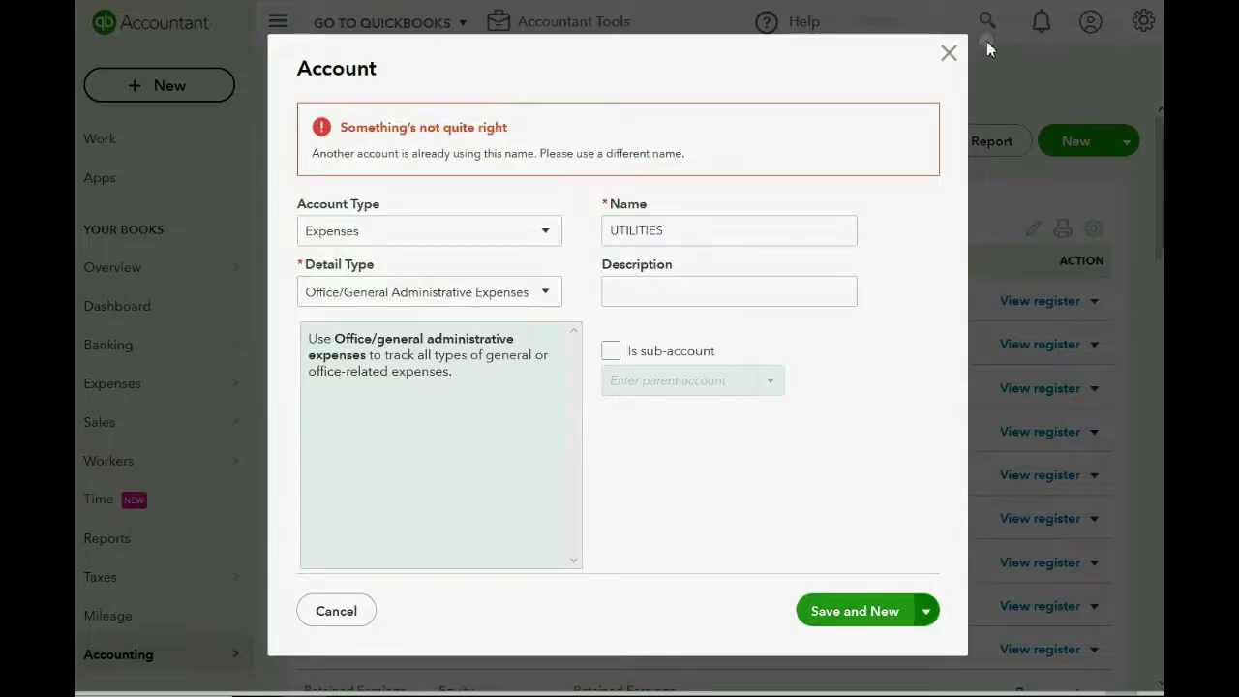
click(950, 54)
- Scroll the Chart of Accounts to check the new SUBSCRIPTION FEES and PROMO REBATES accounts
scroll(820, 306, down, 8)
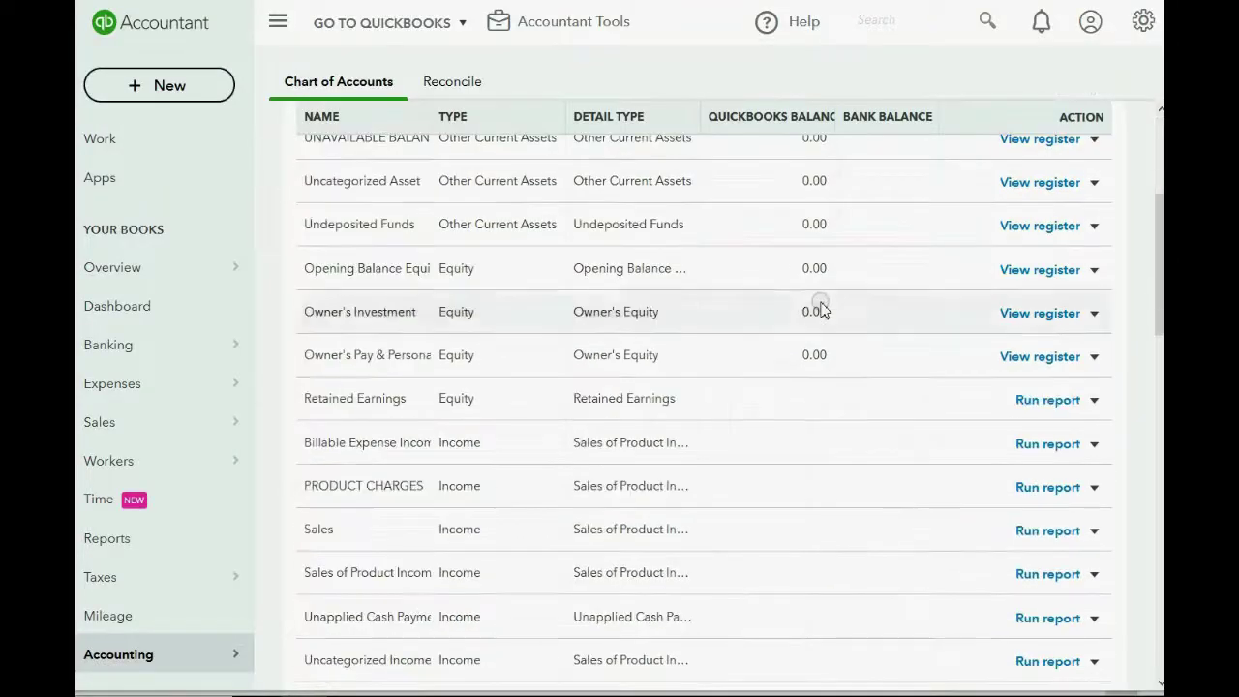
scroll(820, 308, down, 9)
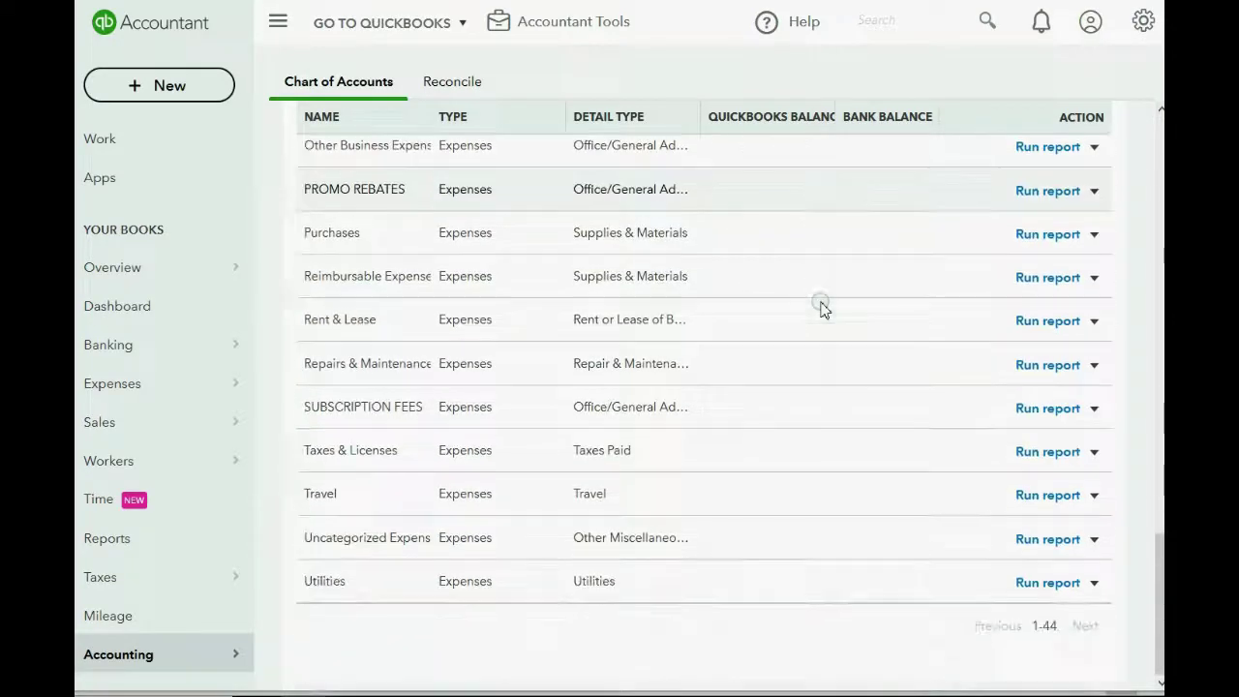
scroll(639, 528, up, 4)
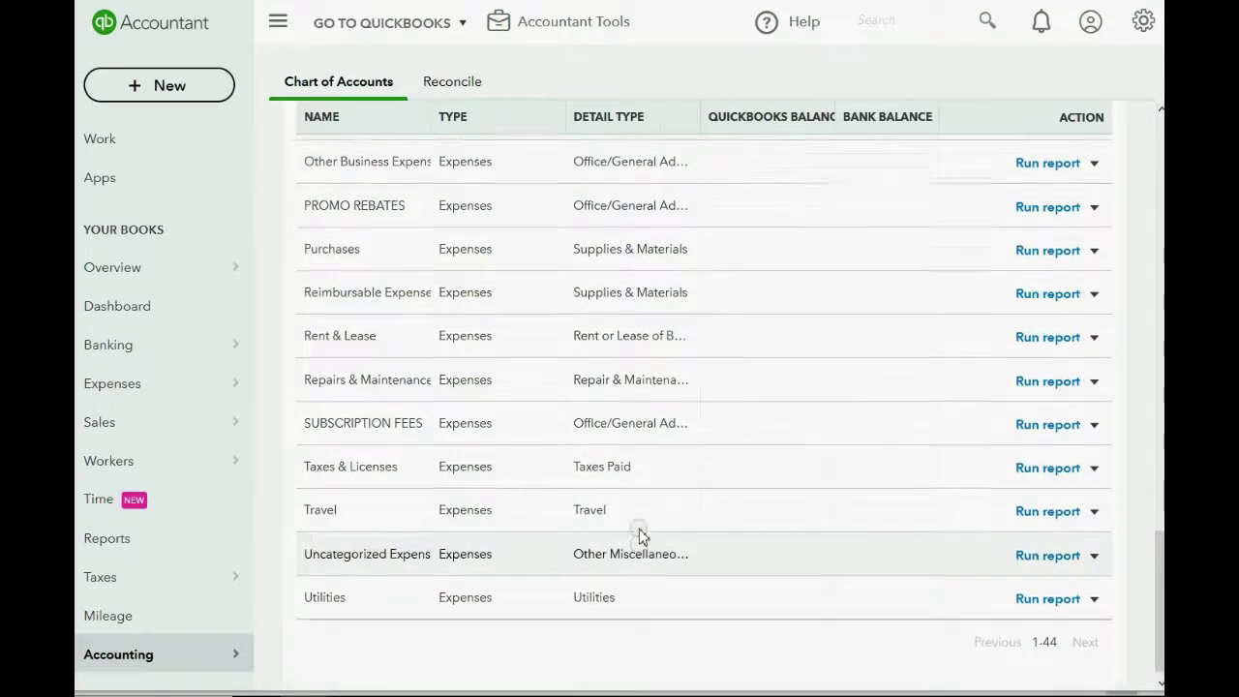
scroll(640, 528, up, 5)
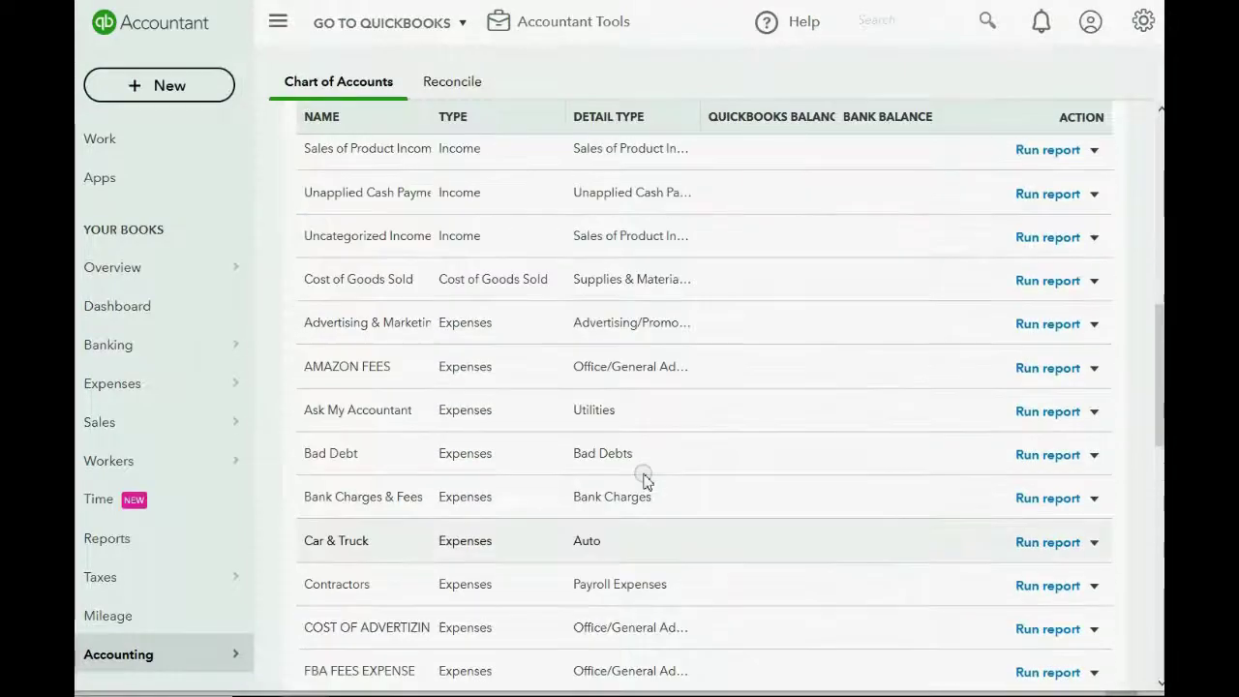
scroll(644, 407, up, 6)
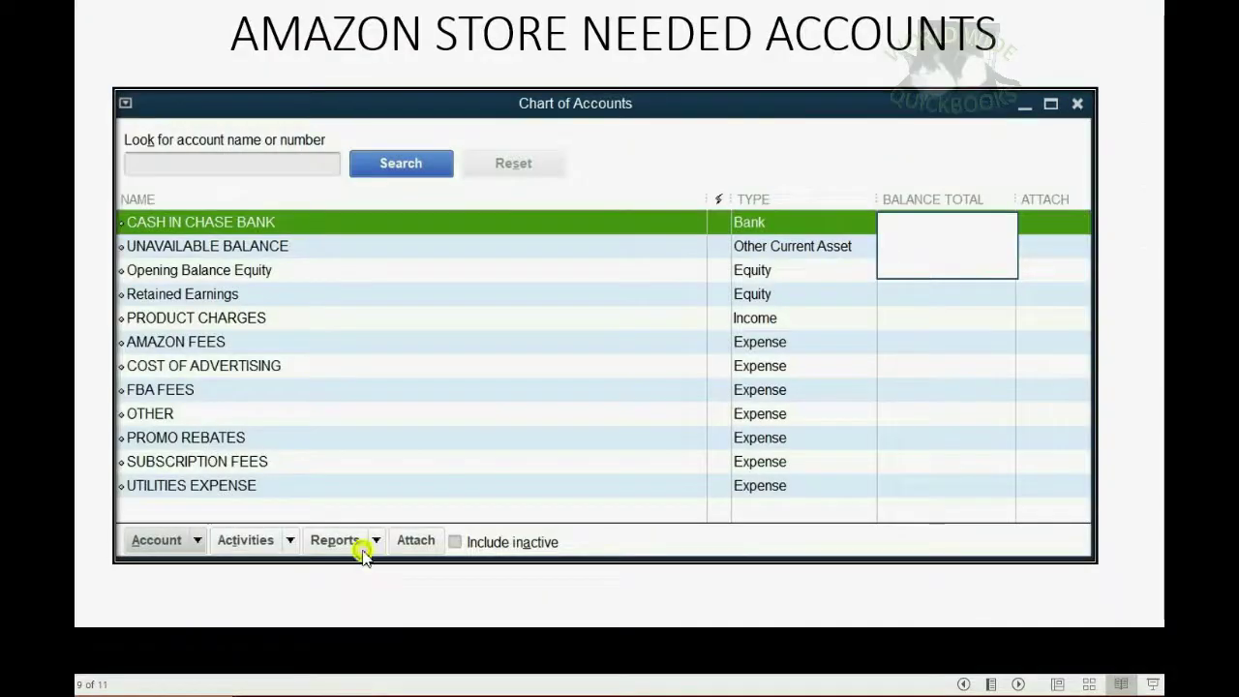
- Step through the Please Note slide, revealing its note, to the report shortcuts slide
click(362, 553)
click(364, 555)
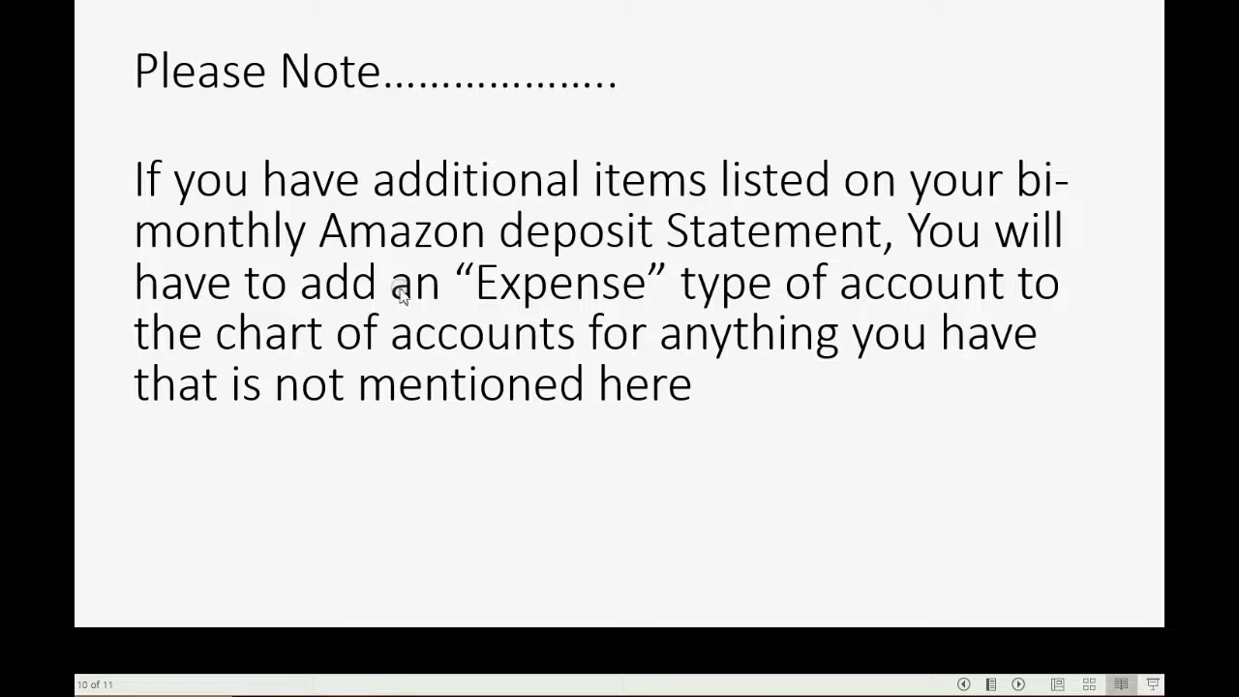
click(845, 75)
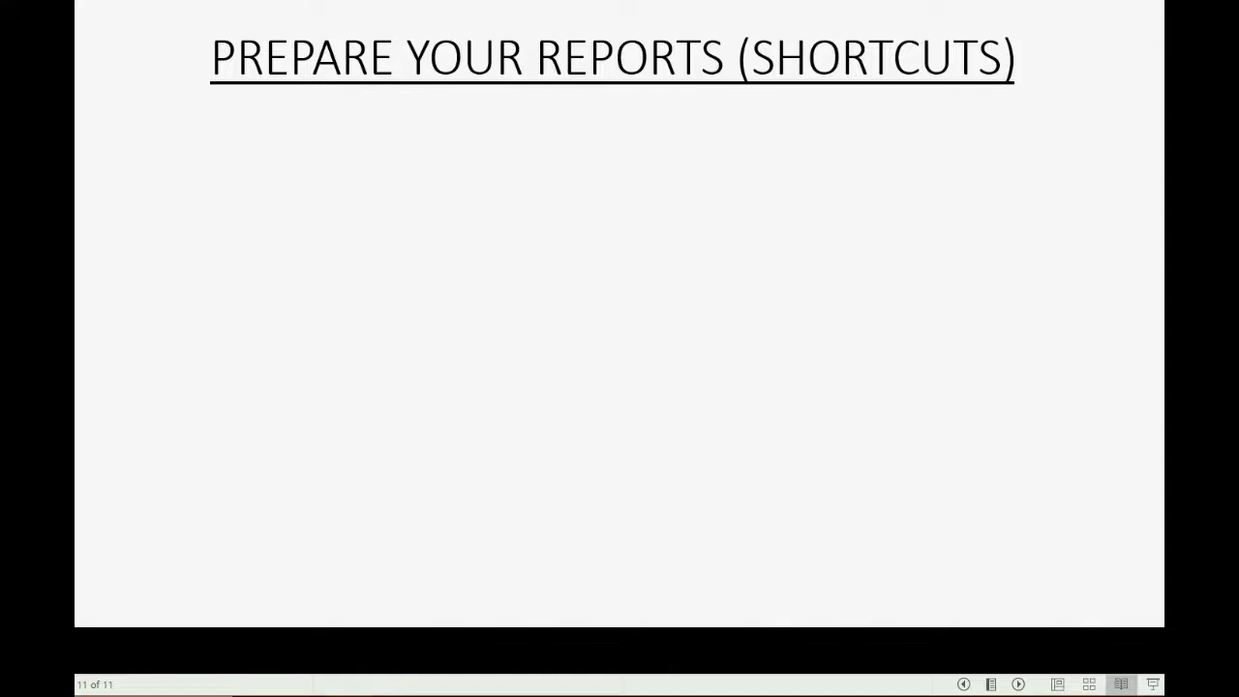
- Reveal the TRAIL BALANCE and PROFIT AND LOSS bullets, then switch back to QuickBooks
click(1098, 171)
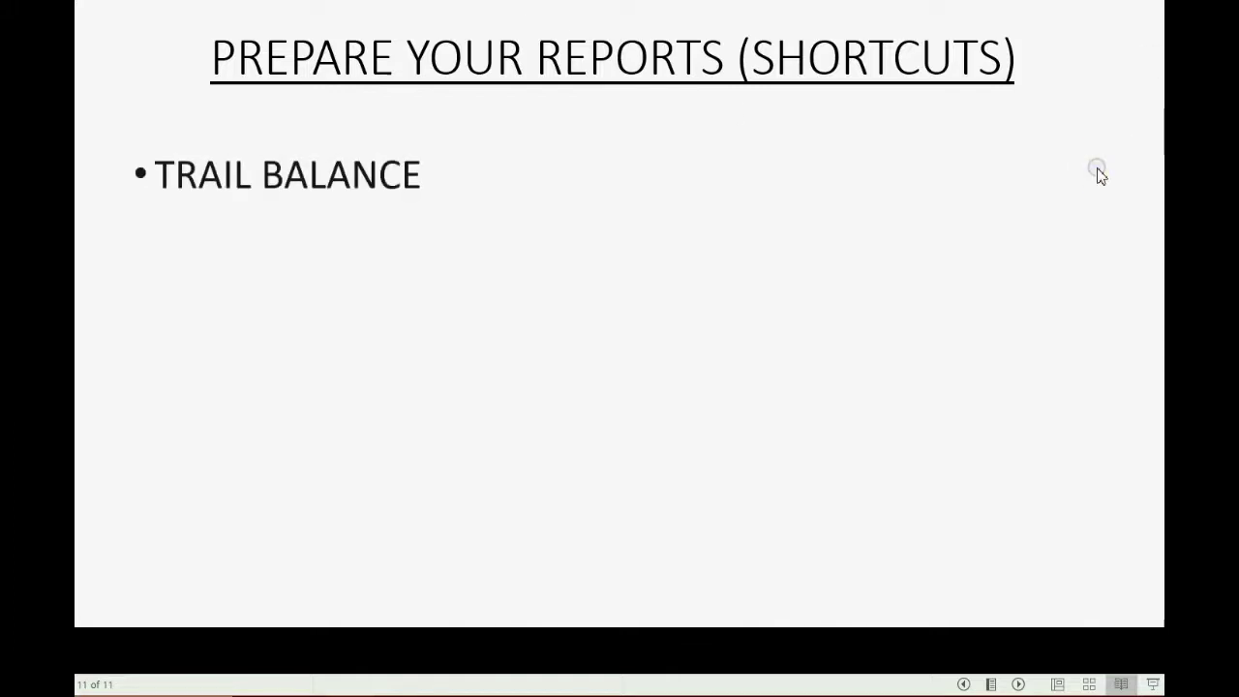
click(1098, 172)
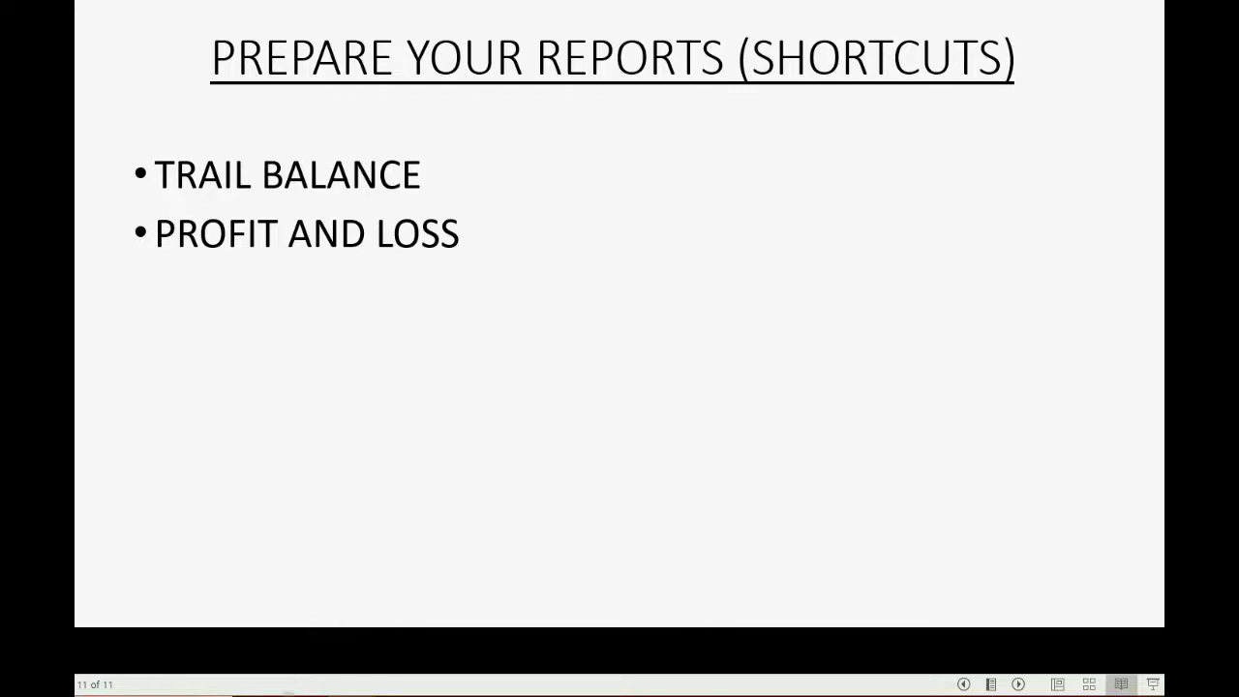
key(alt+Tab)
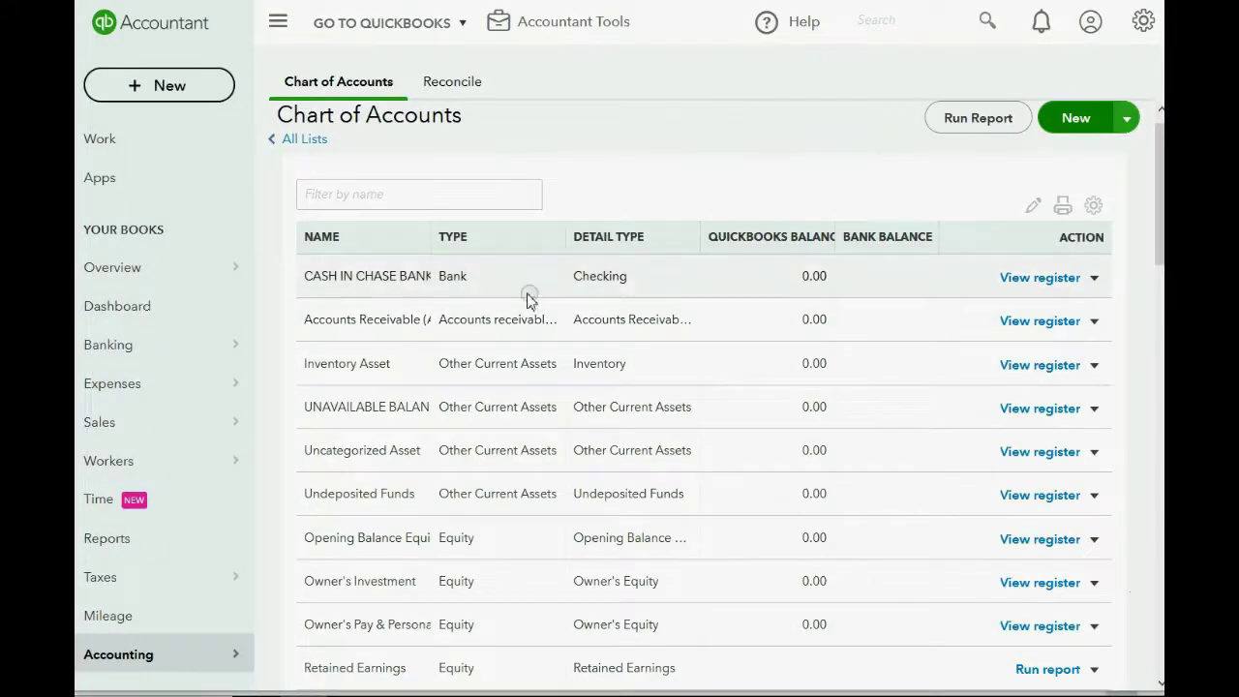
- Go to Reports, show the Standard list, and scroll down to the For my accountant section with Trial Balance
click(107, 539)
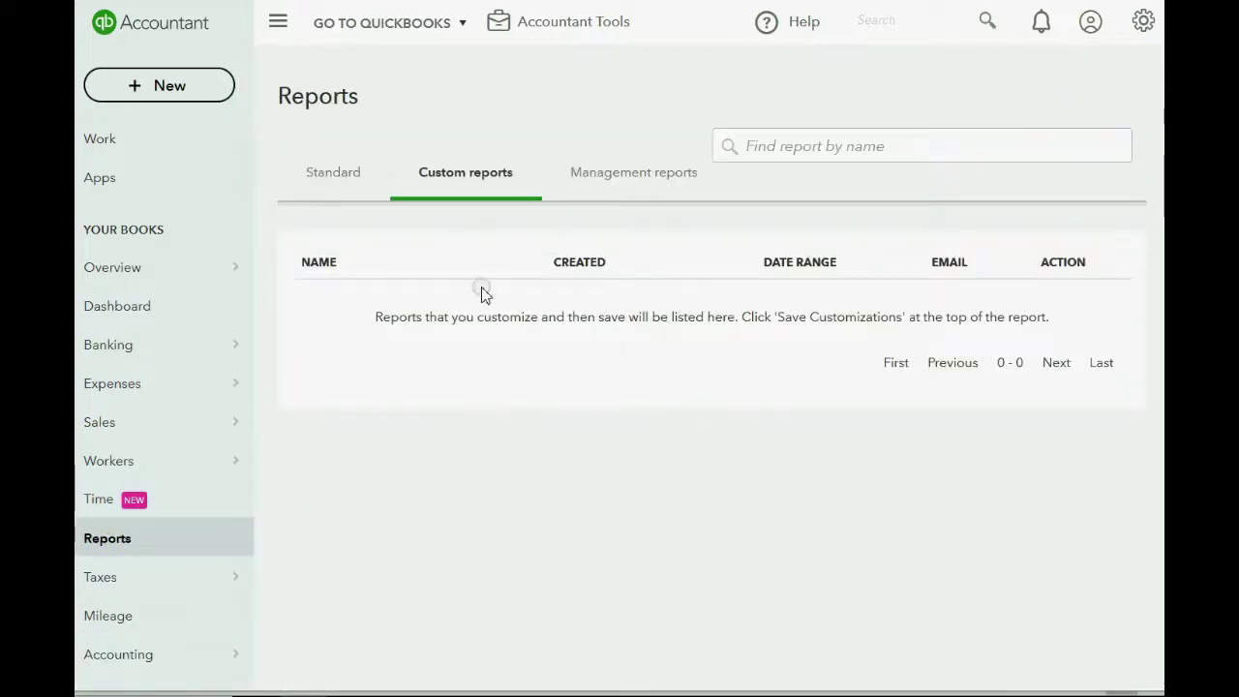
click(465, 180)
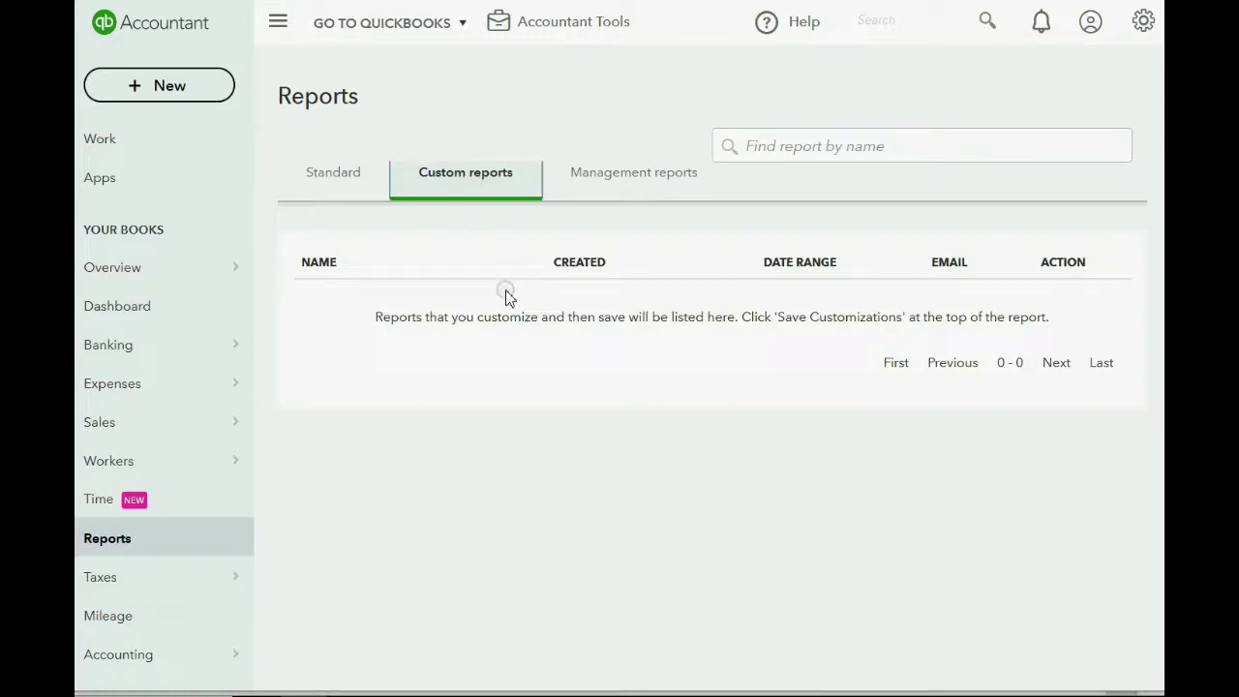
click(346, 184)
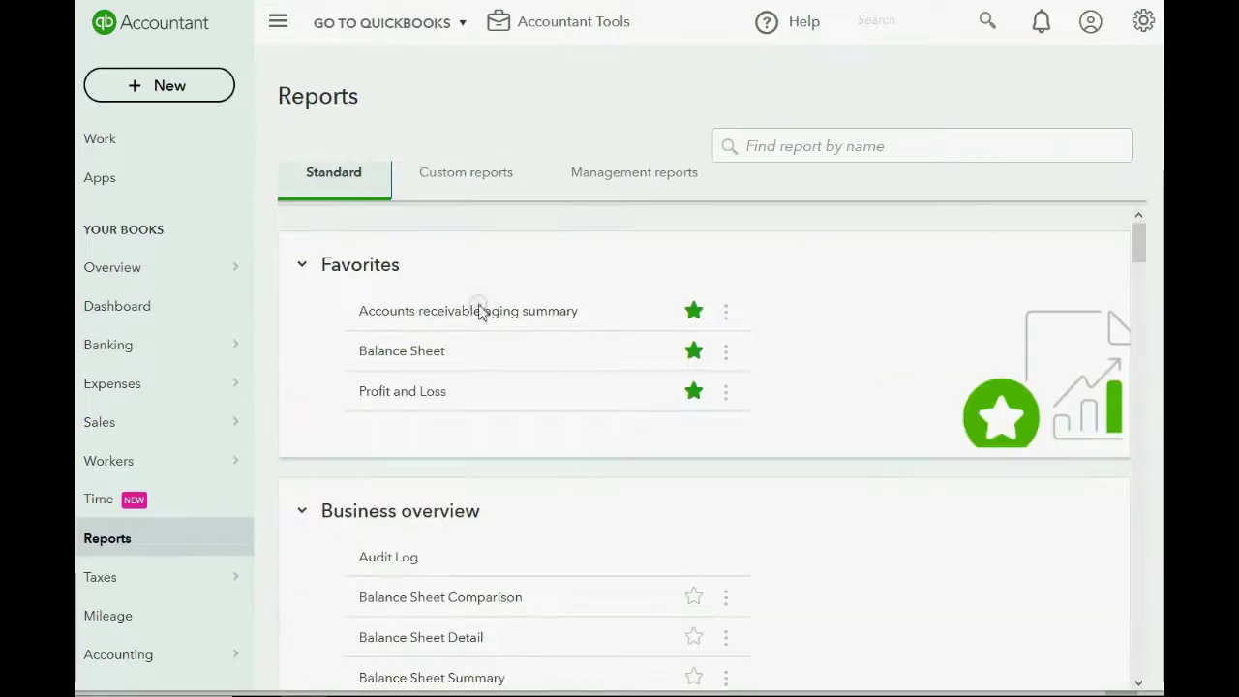
scroll(553, 368, down, 5)
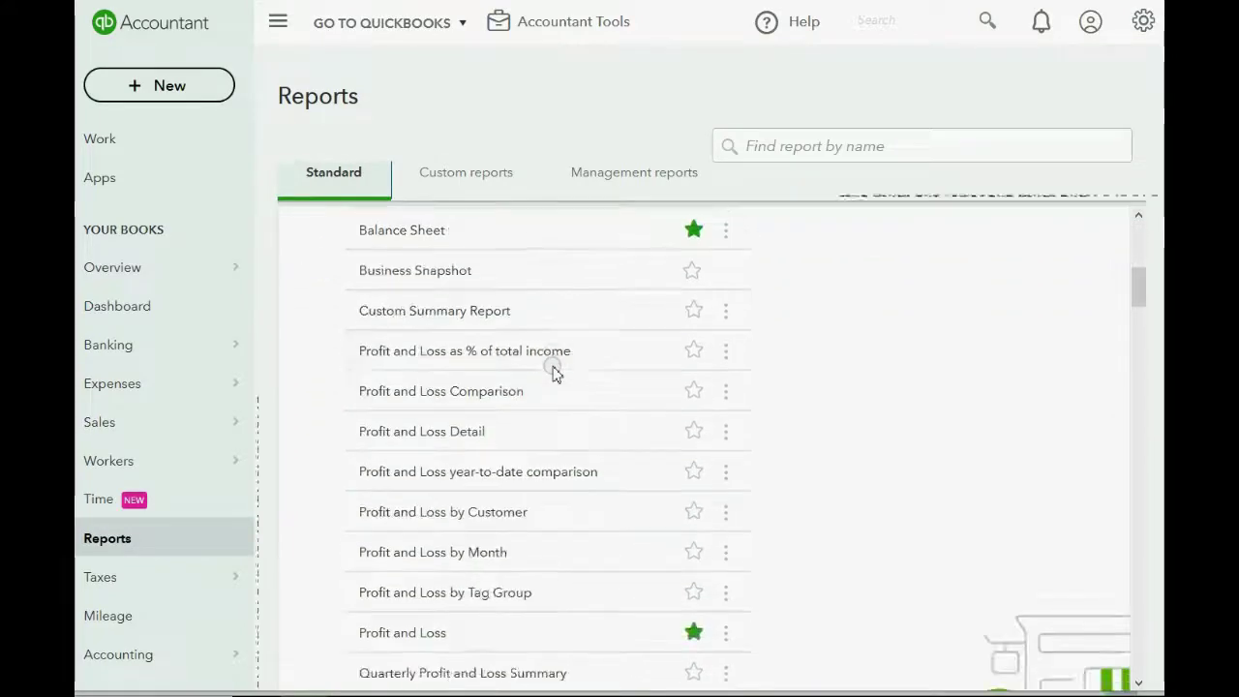
scroll(553, 373, down, 10)
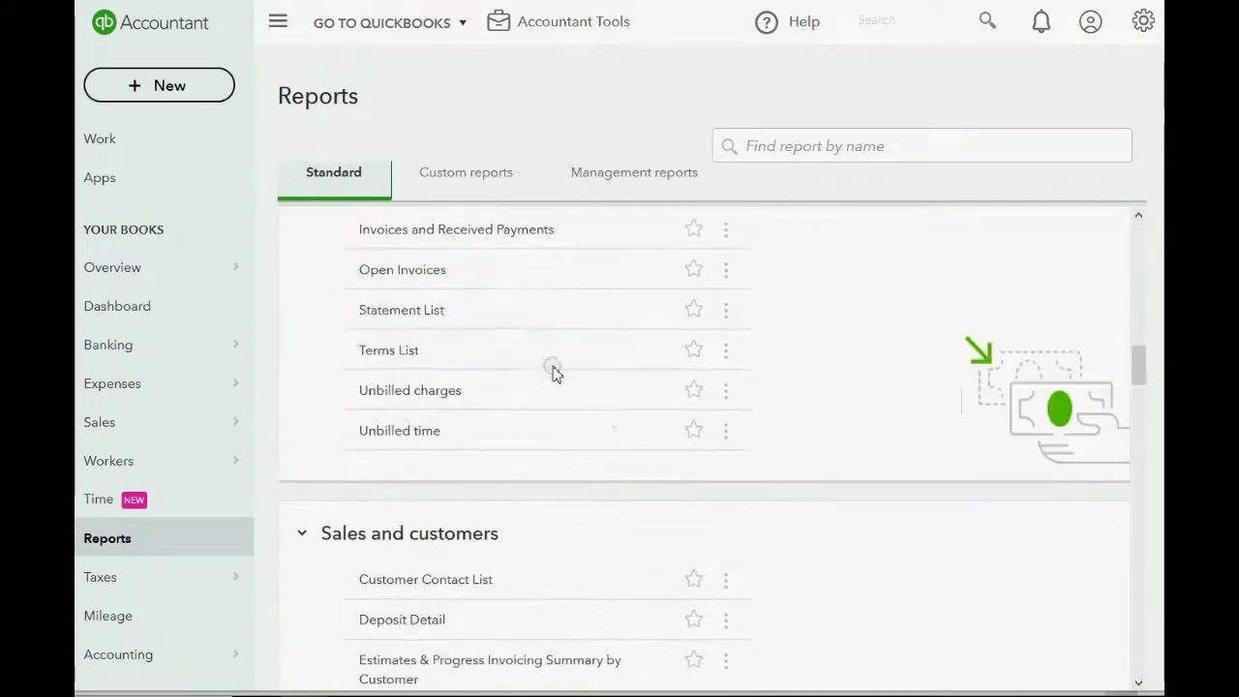
scroll(554, 374, down, 10)
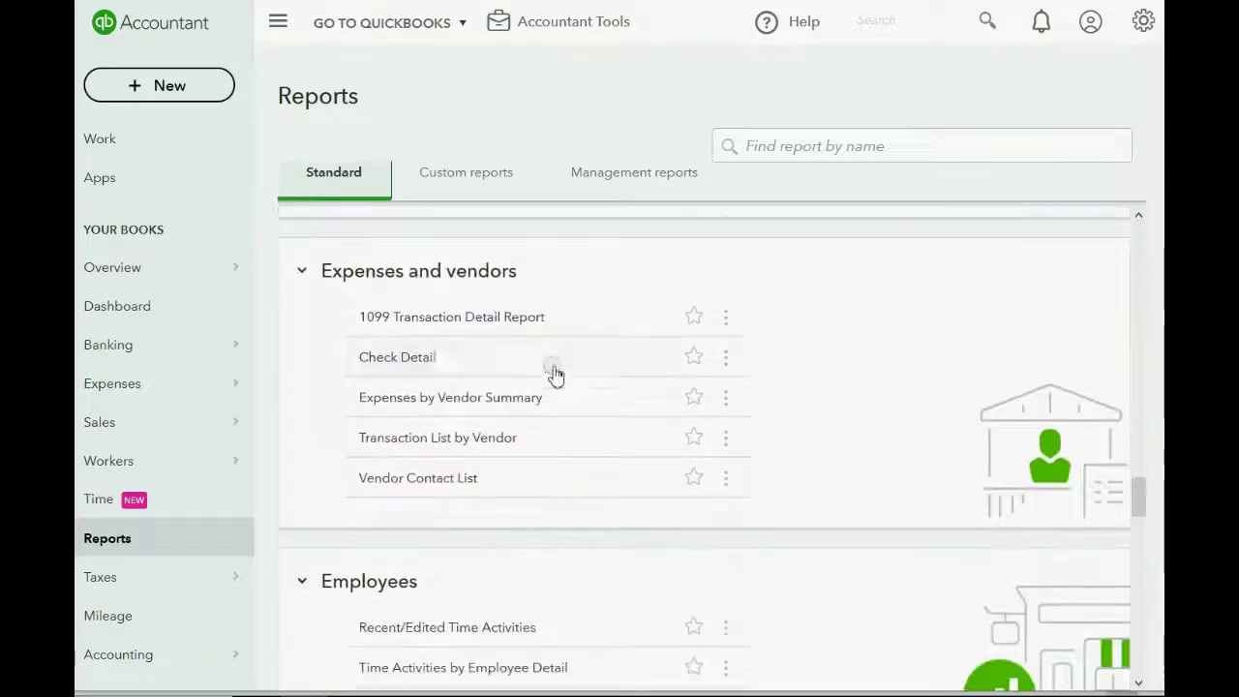
scroll(555, 374, down, 10)
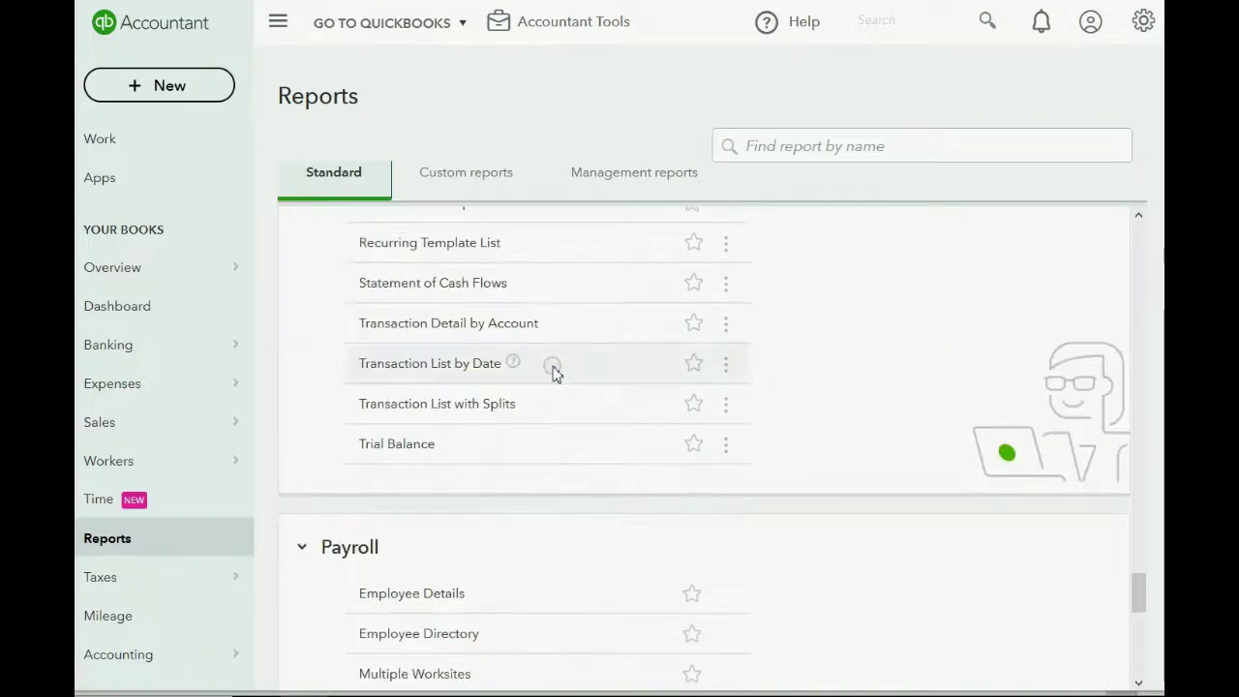
scroll(462, 407, up, 5)
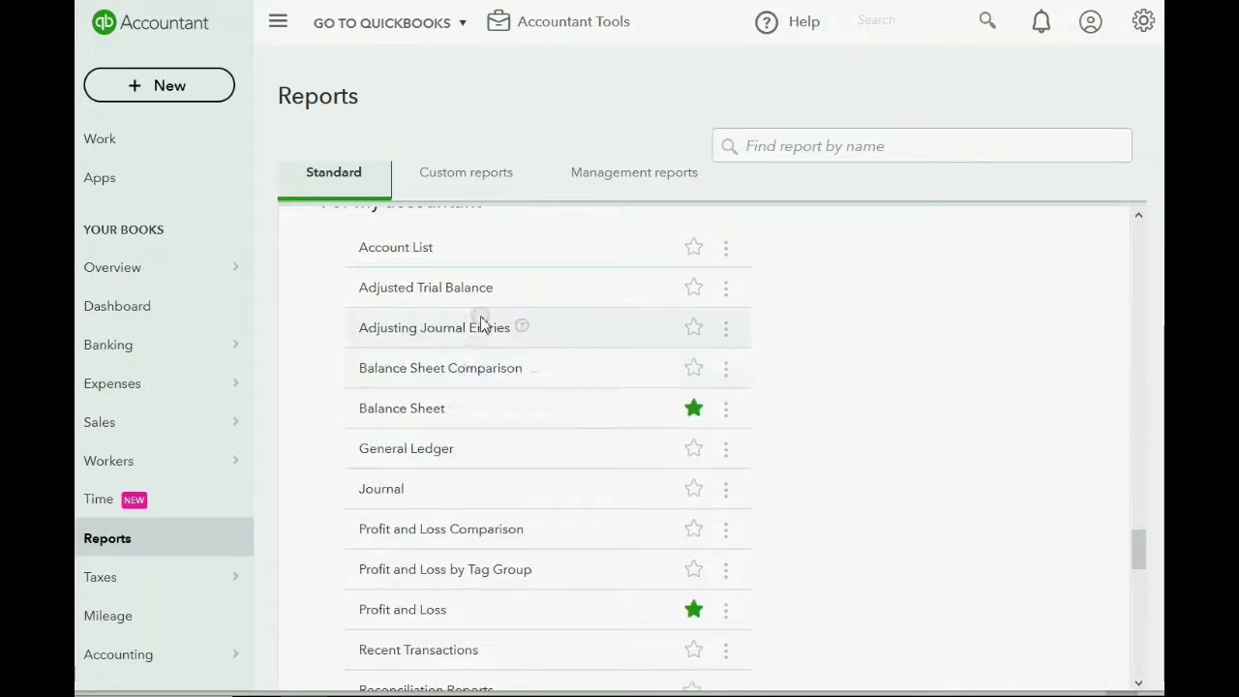
scroll(484, 323, down, 5)
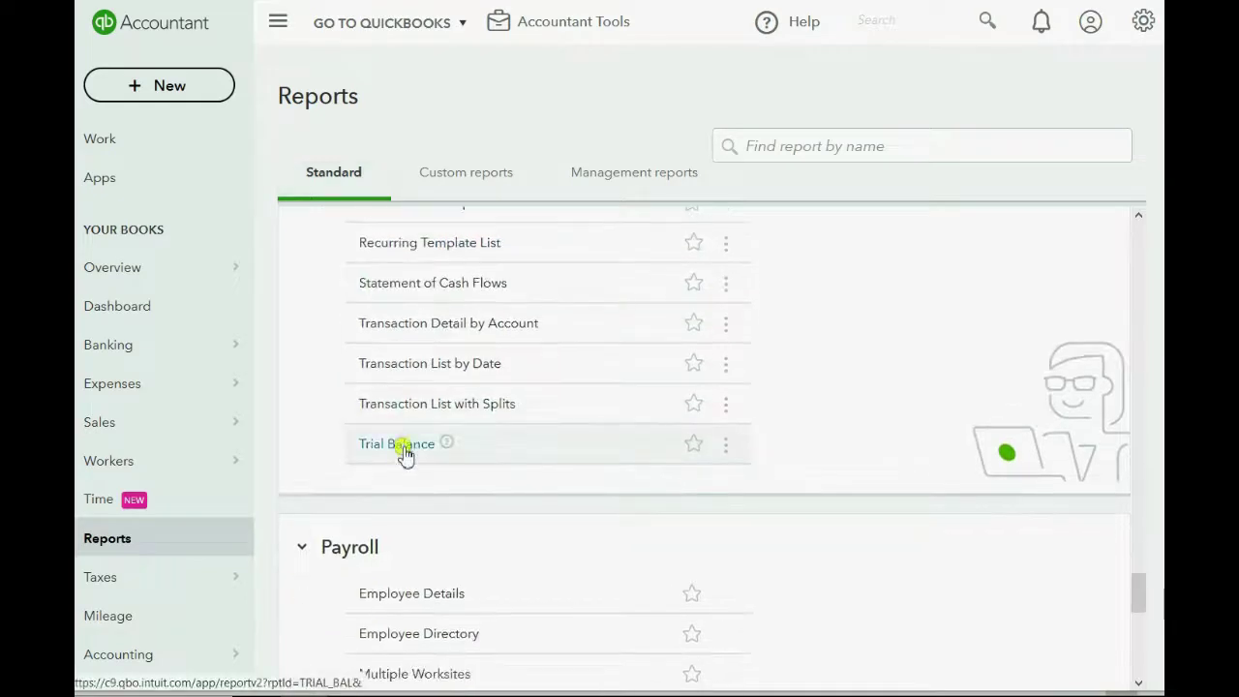
- Run the Trial Balance report with the report period set to All Dates
click(405, 447)
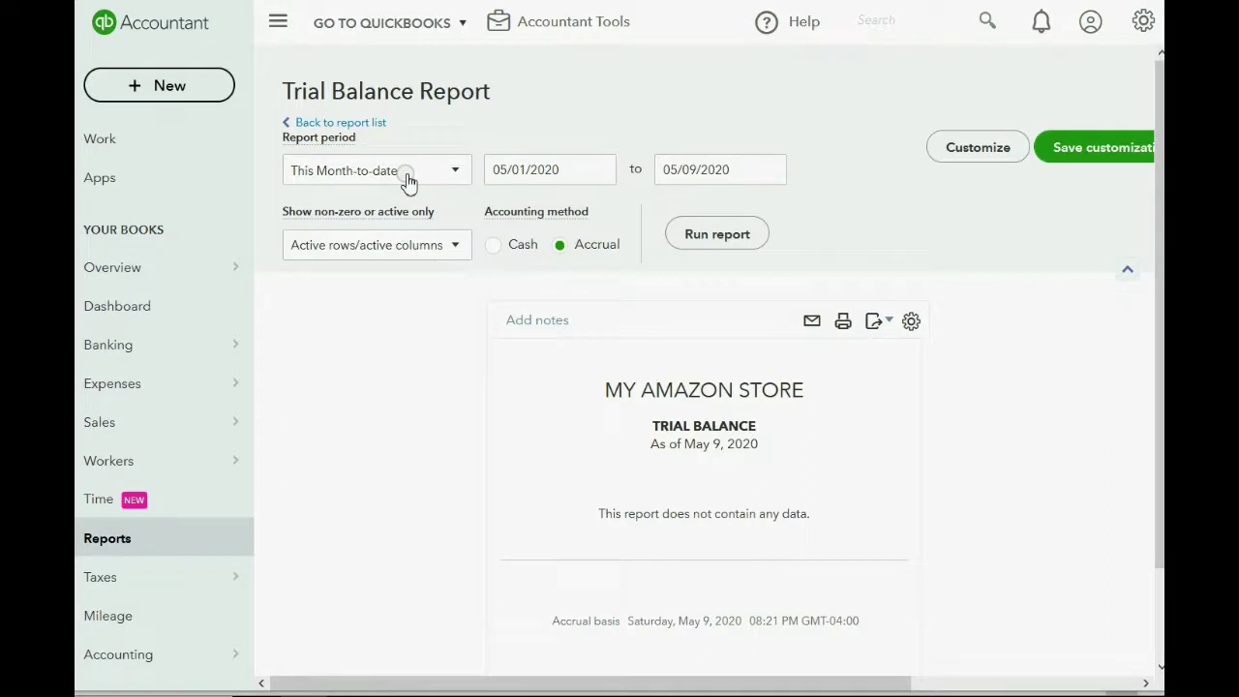
click(408, 181)
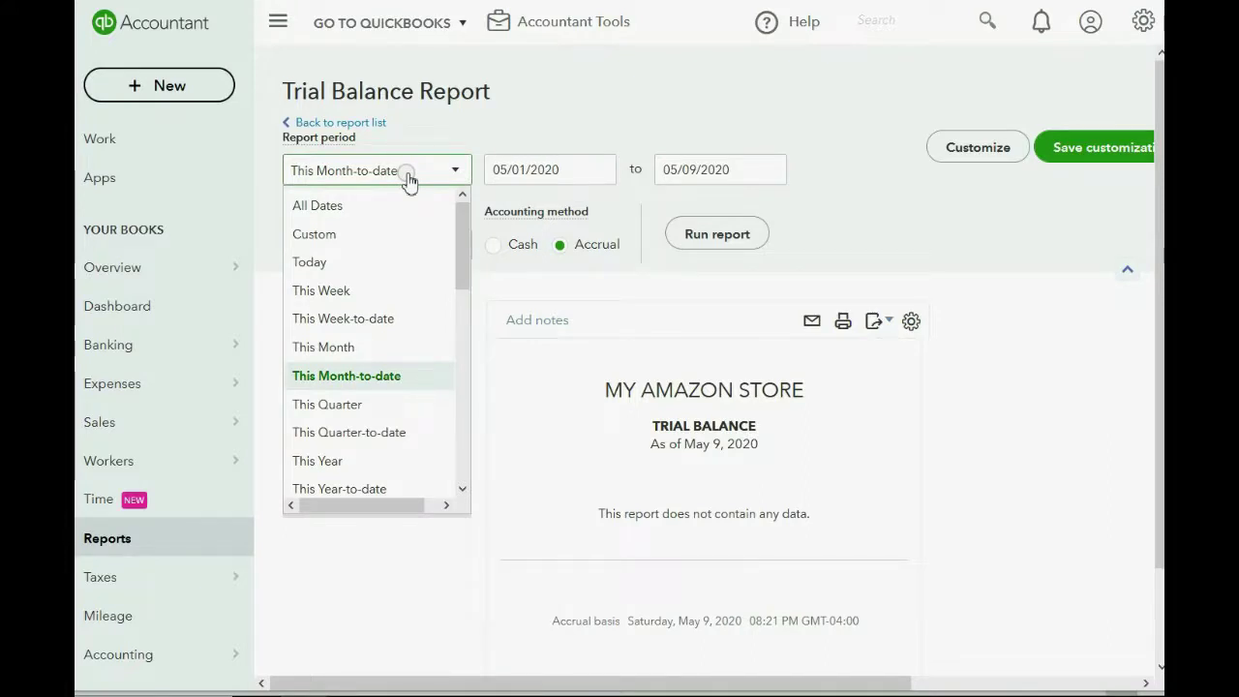
click(370, 209)
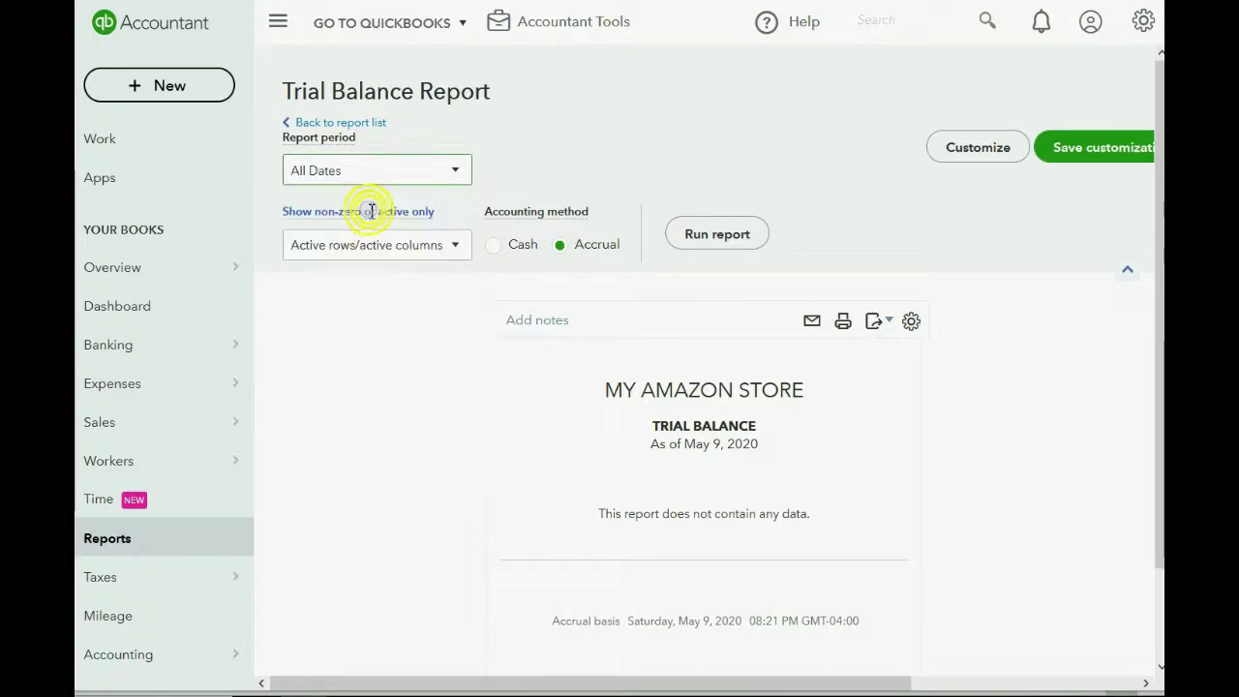
click(701, 236)
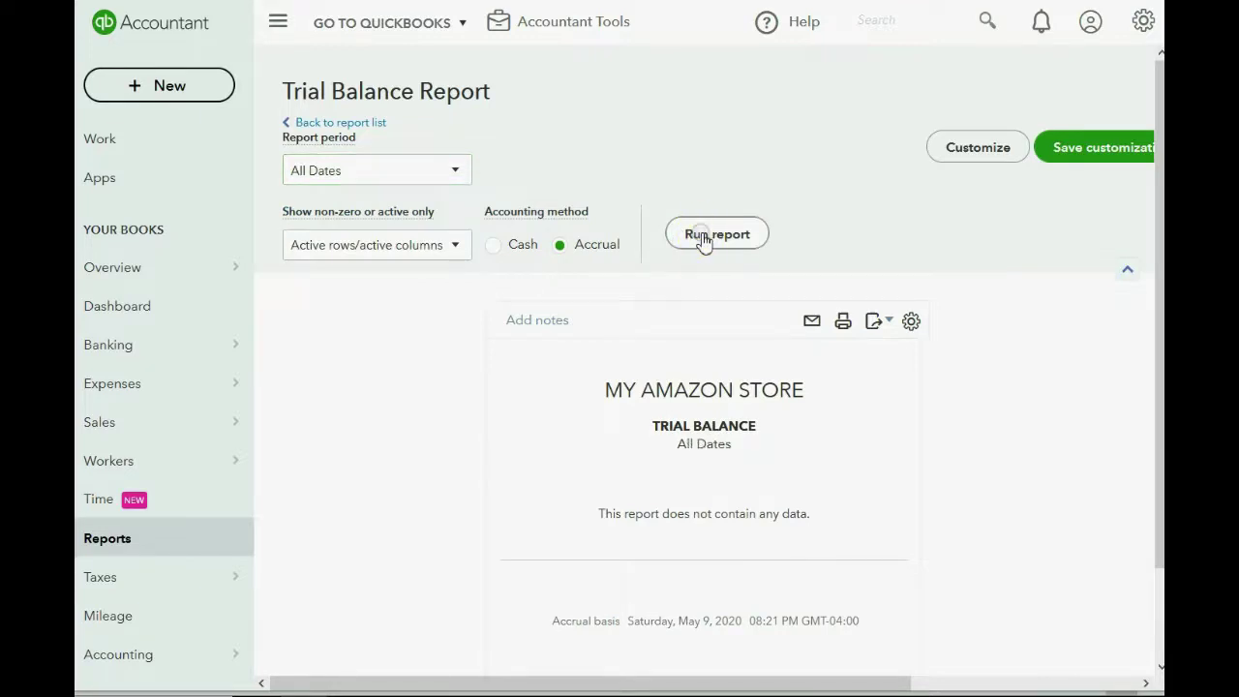
- Save it as a custom Trial Balance report and reopen it from Custom reports
click(1073, 150)
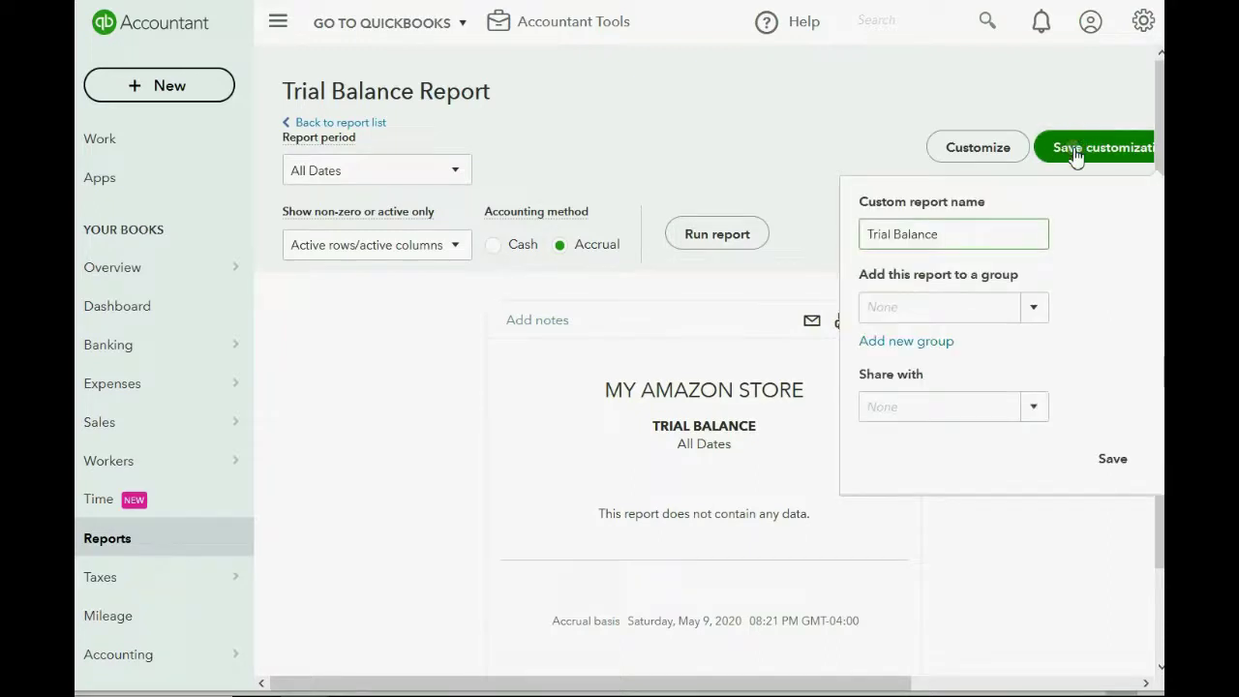
click(1112, 463)
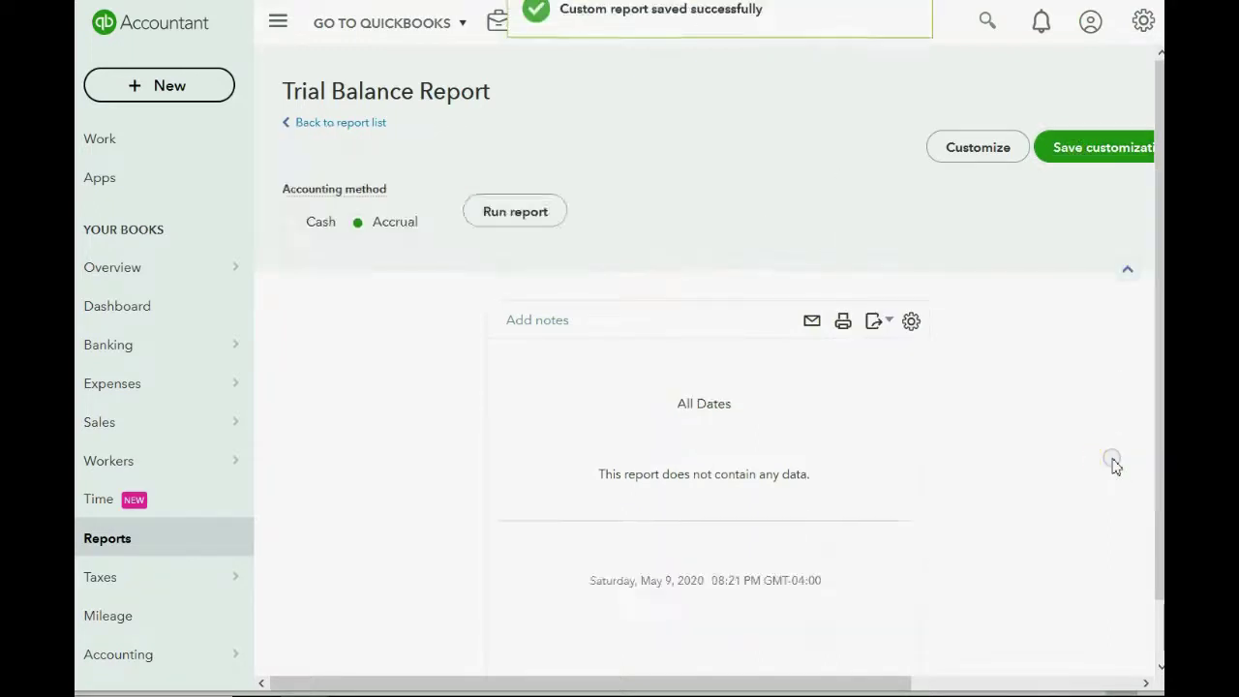
click(106, 544)
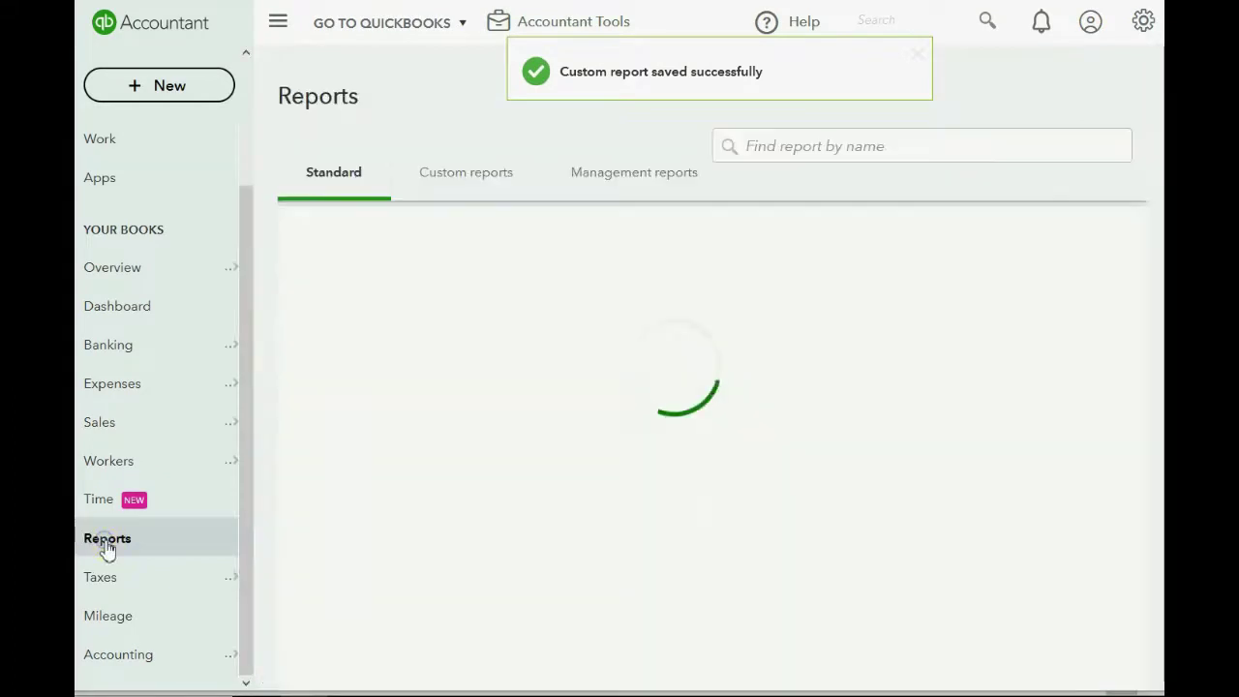
click(470, 182)
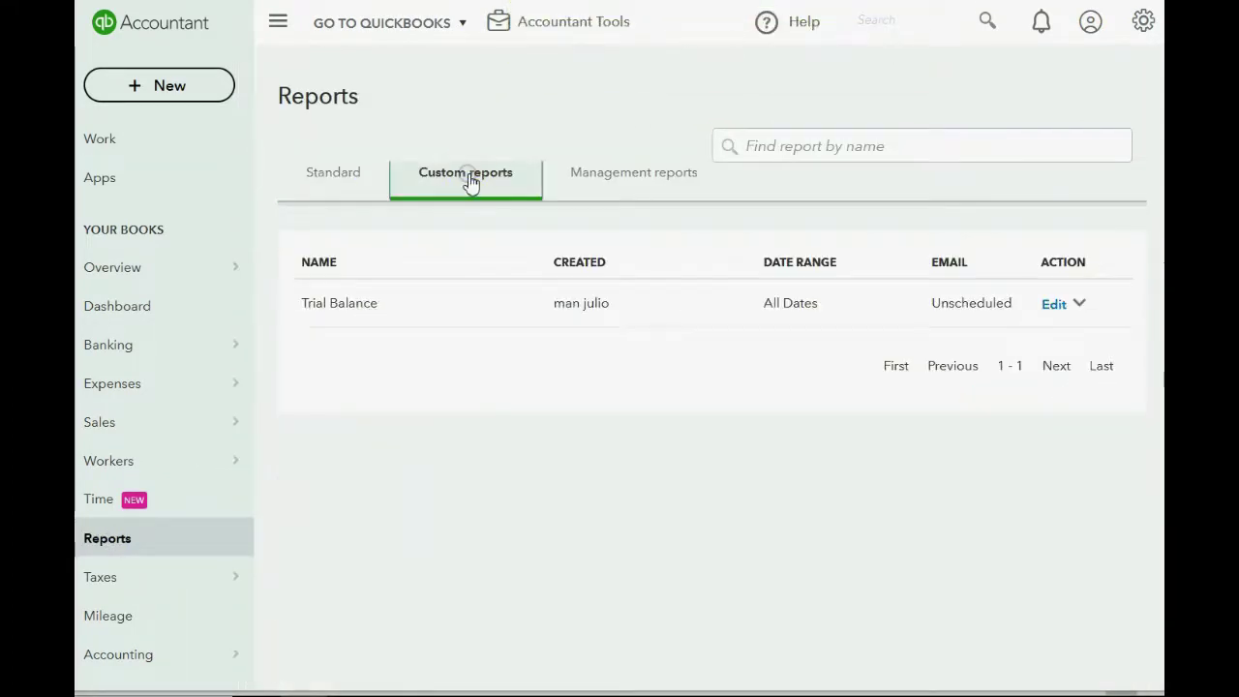
click(359, 305)
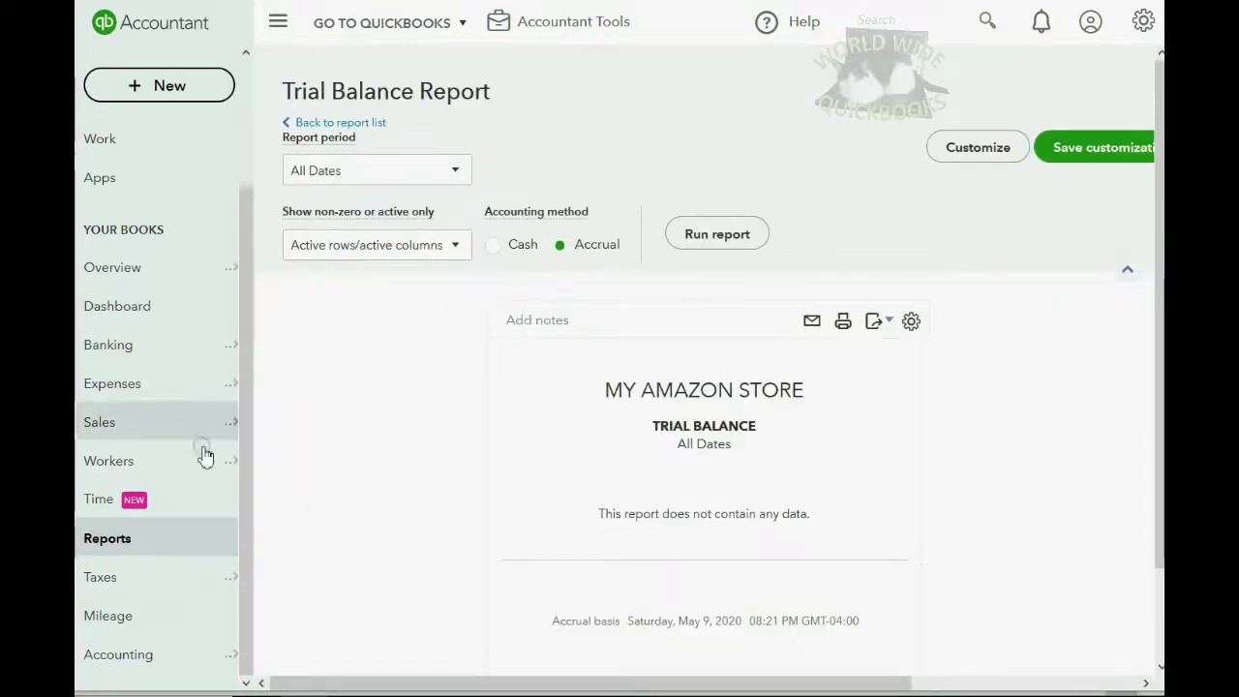
- Go back to the Standard reports list and find Profit and Loss Detail under Business overview
click(152, 543)
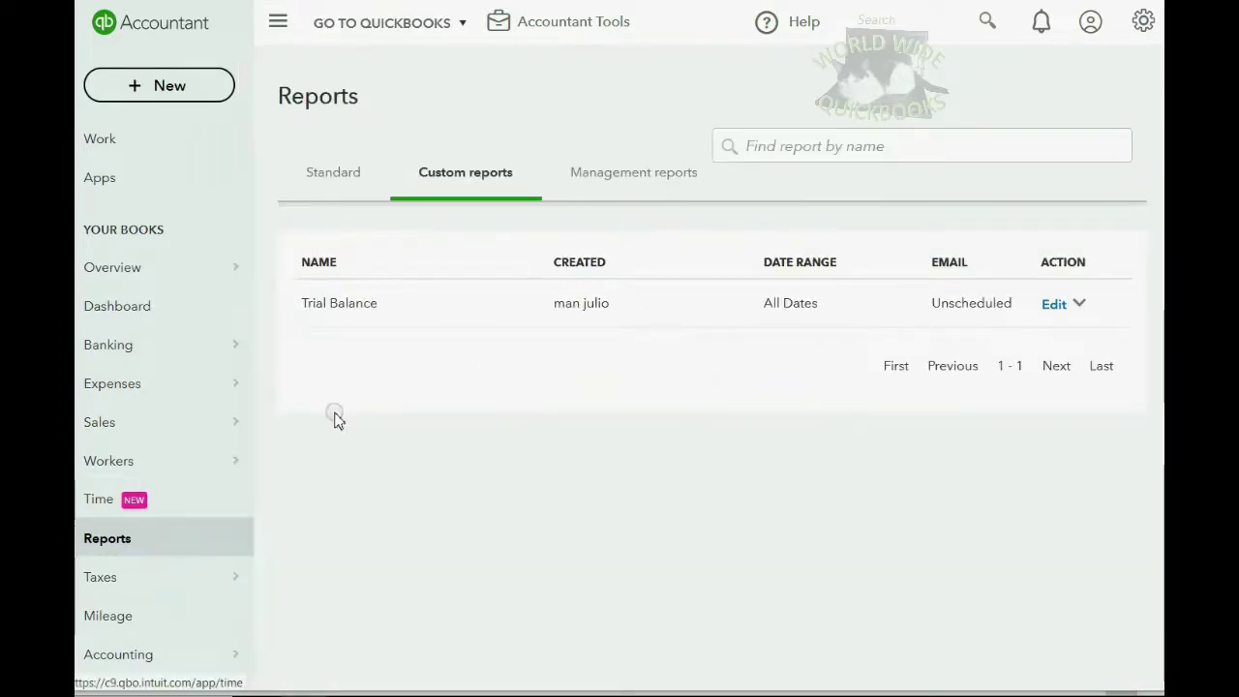
click(346, 182)
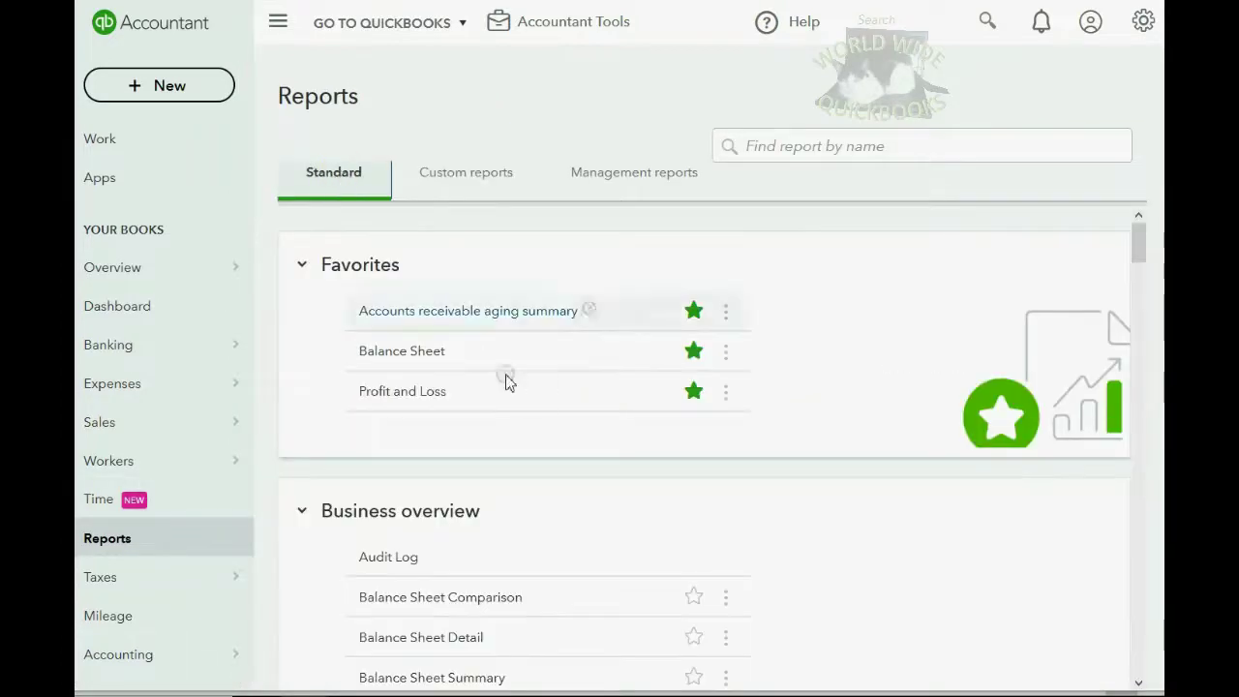
scroll(506, 379, down, 7)
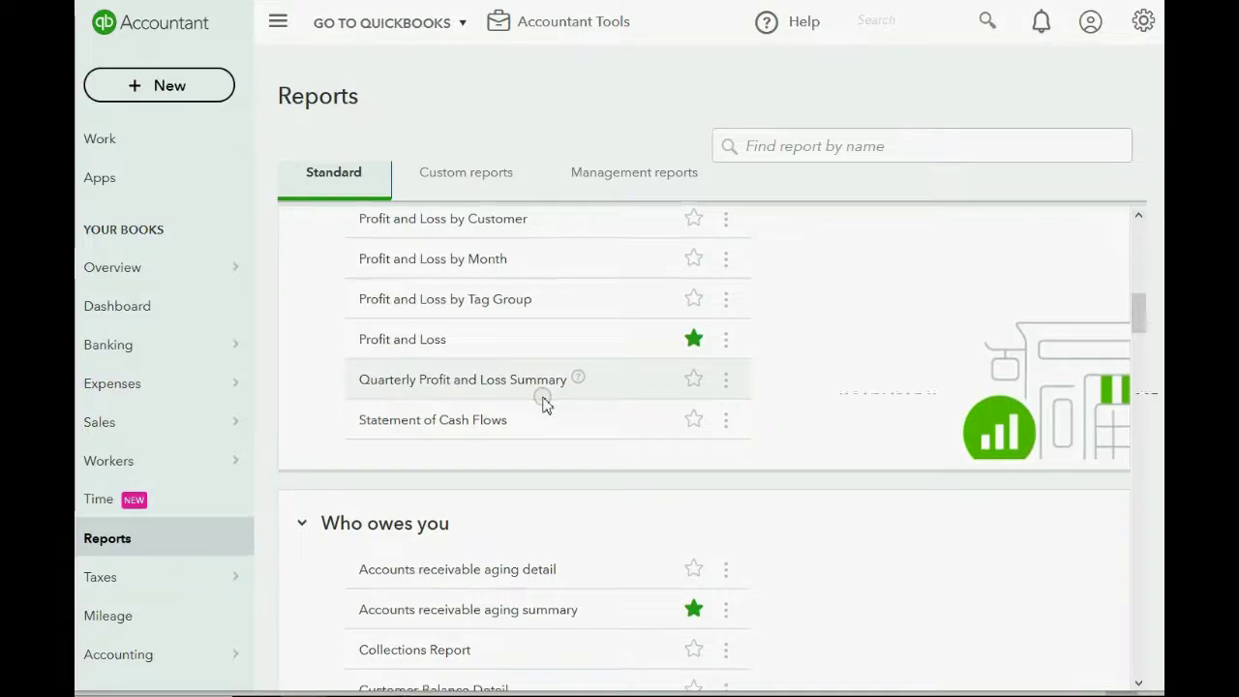
scroll(543, 405, down, 10)
scroll(543, 404, down, 12)
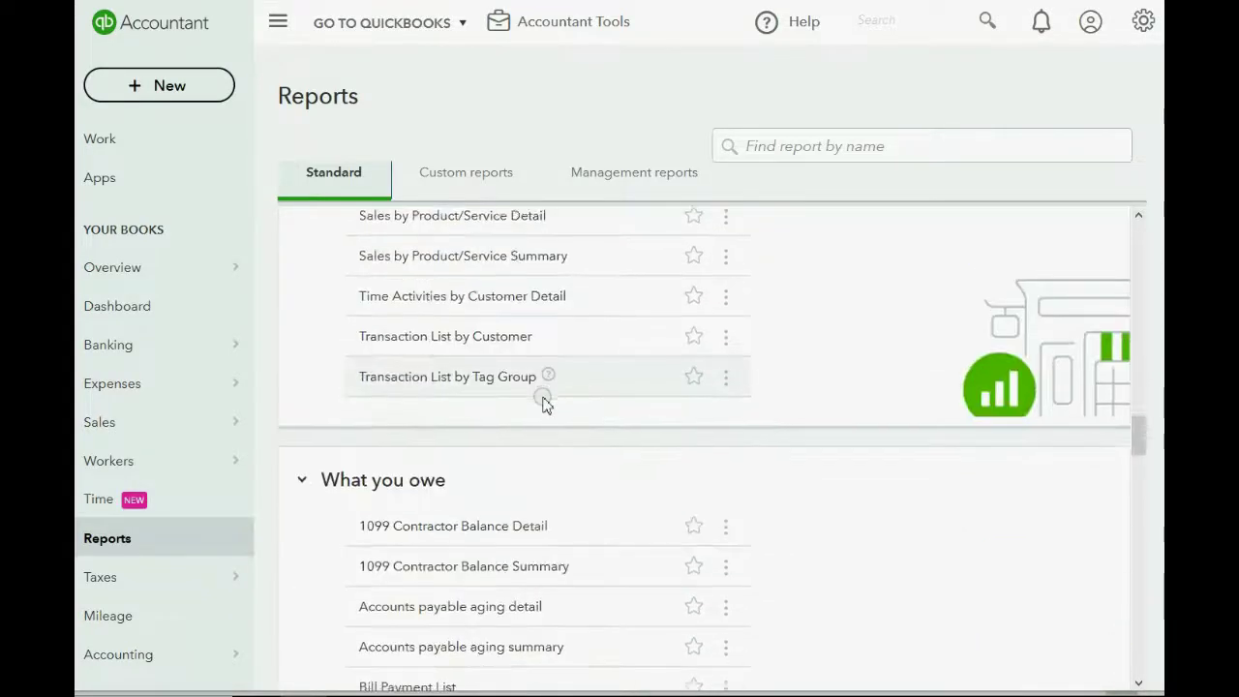
scroll(543, 405, down, 8)
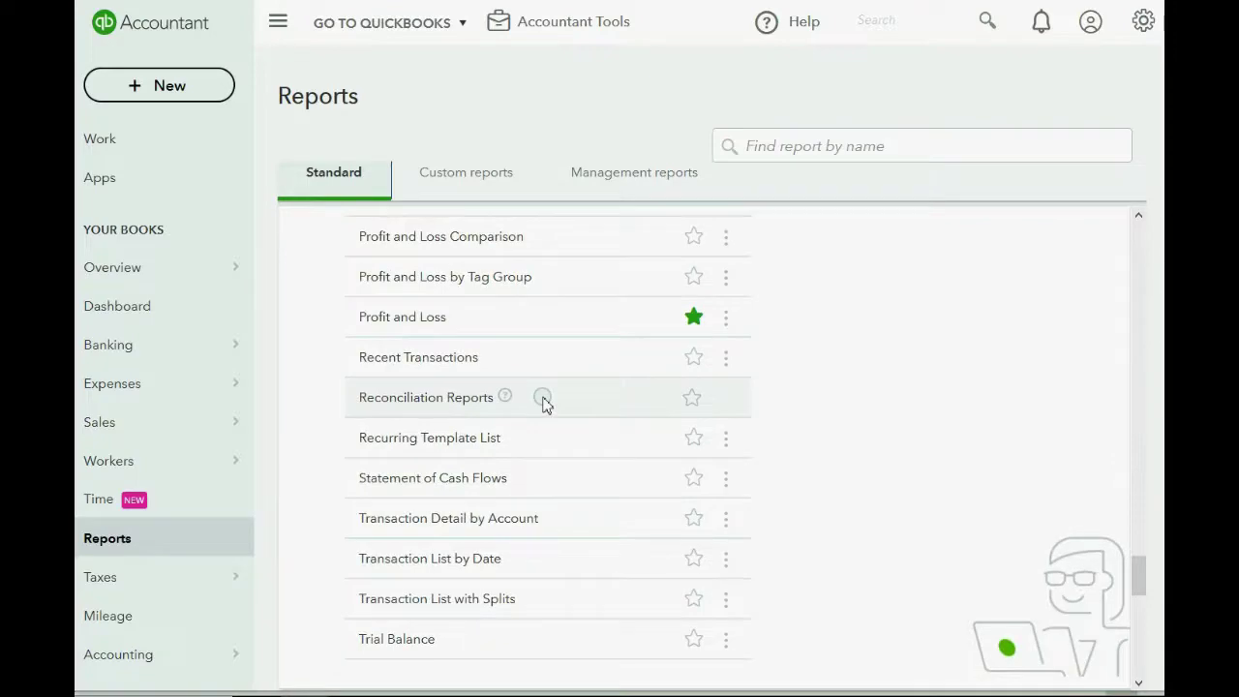
scroll(543, 405, down, 1)
scroll(543, 404, up, 5)
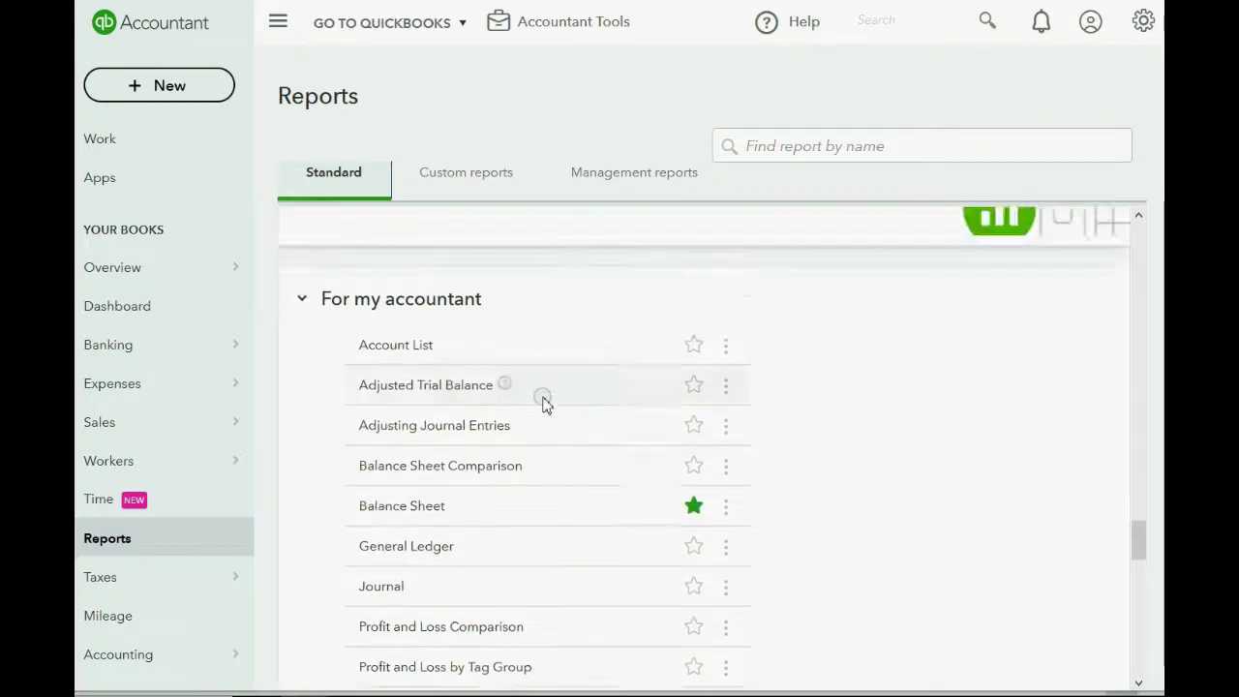
scroll(543, 405, up, 10)
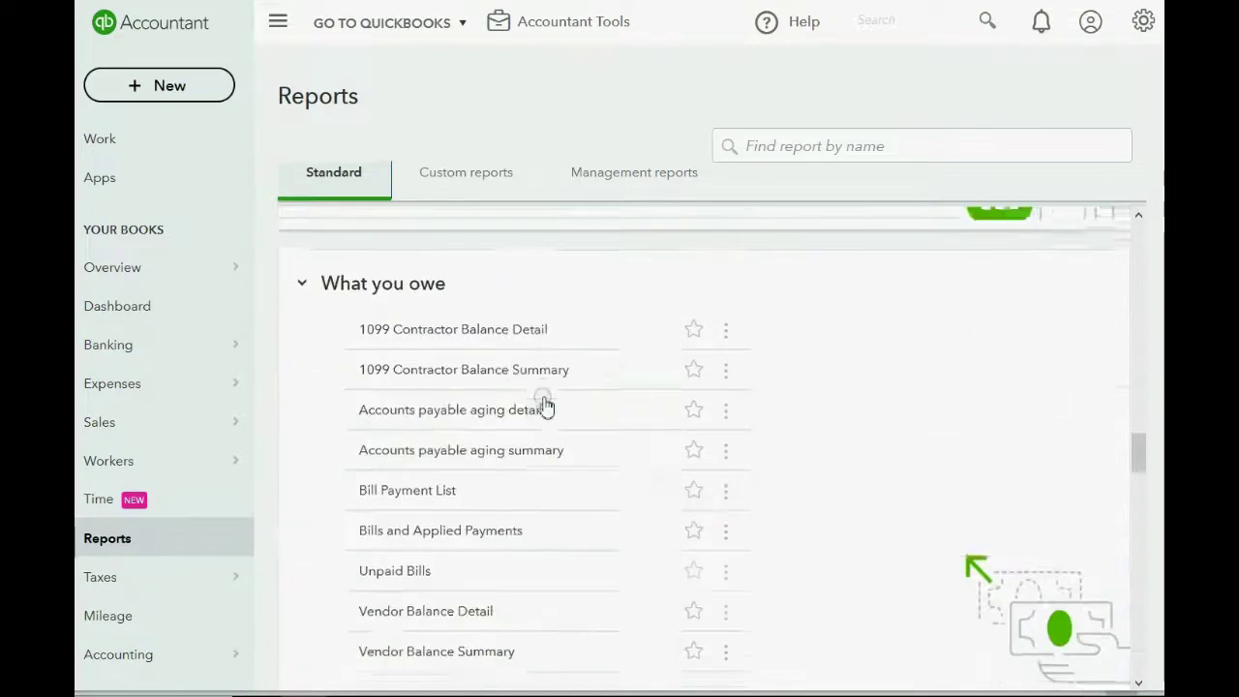
scroll(544, 404, up, 12)
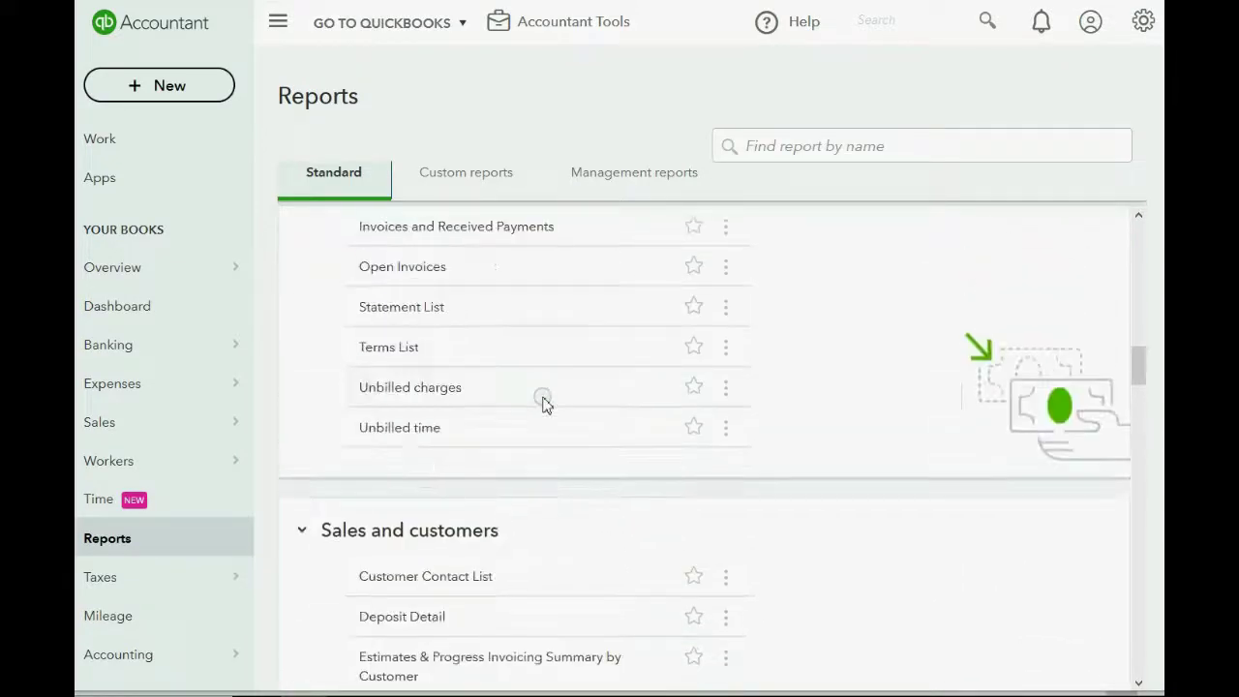
scroll(543, 404, up, 3)
scroll(543, 405, up, 10)
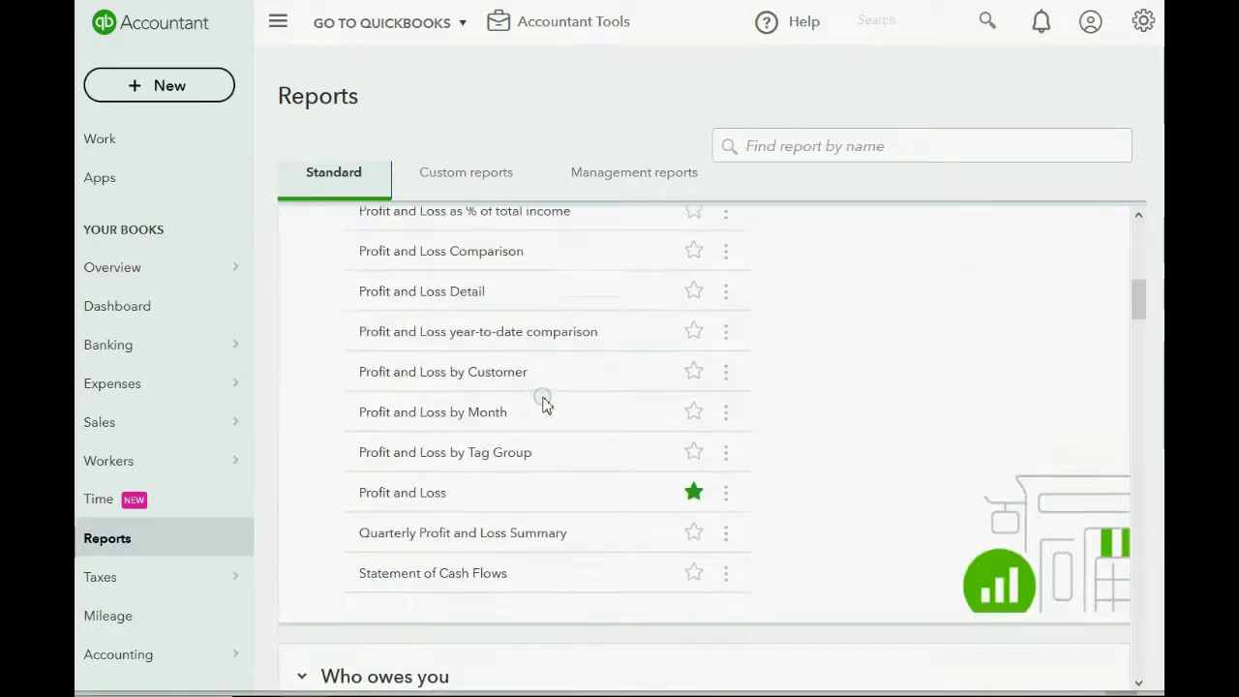
scroll(543, 404, up, 1)
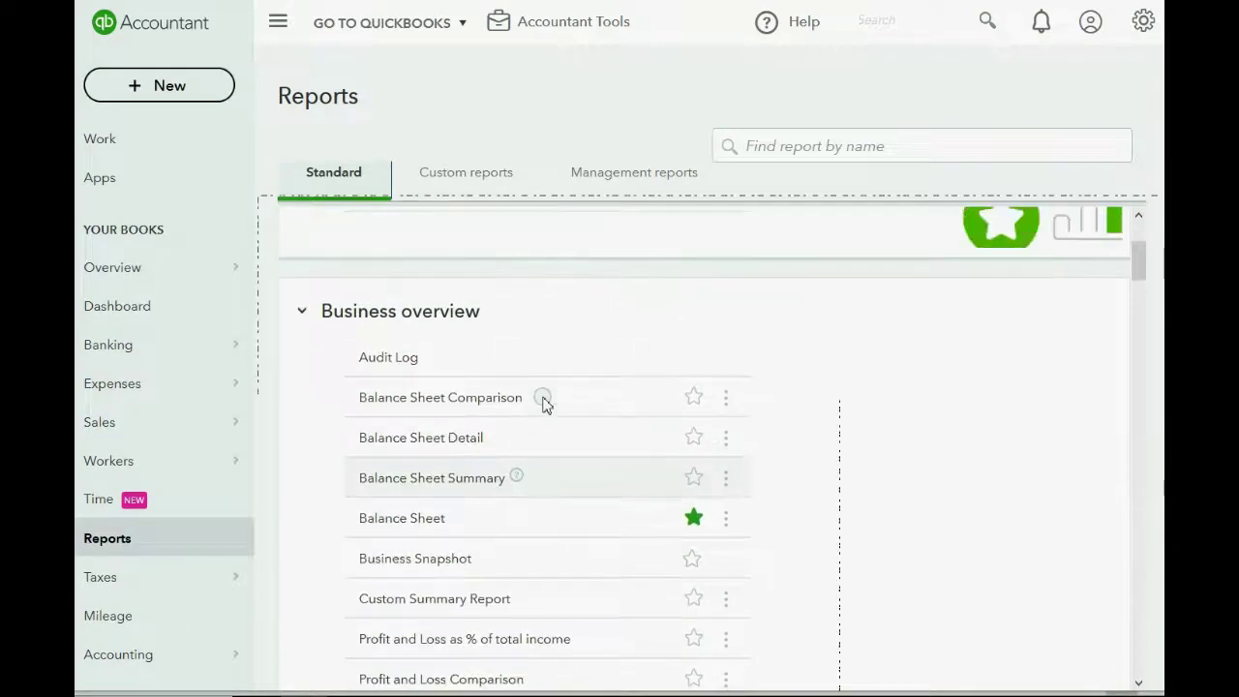
scroll(543, 405, down, 3)
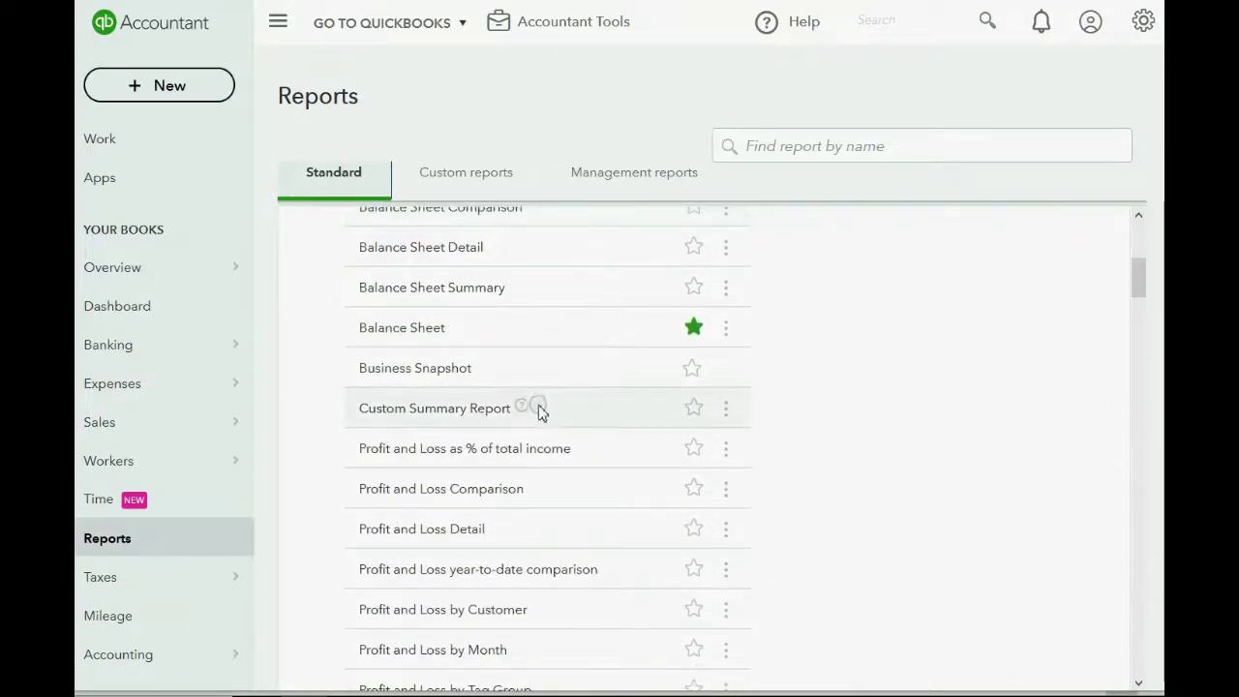
- Run the Profit and Loss Detail report for All Dates and save it as a custom report
click(445, 531)
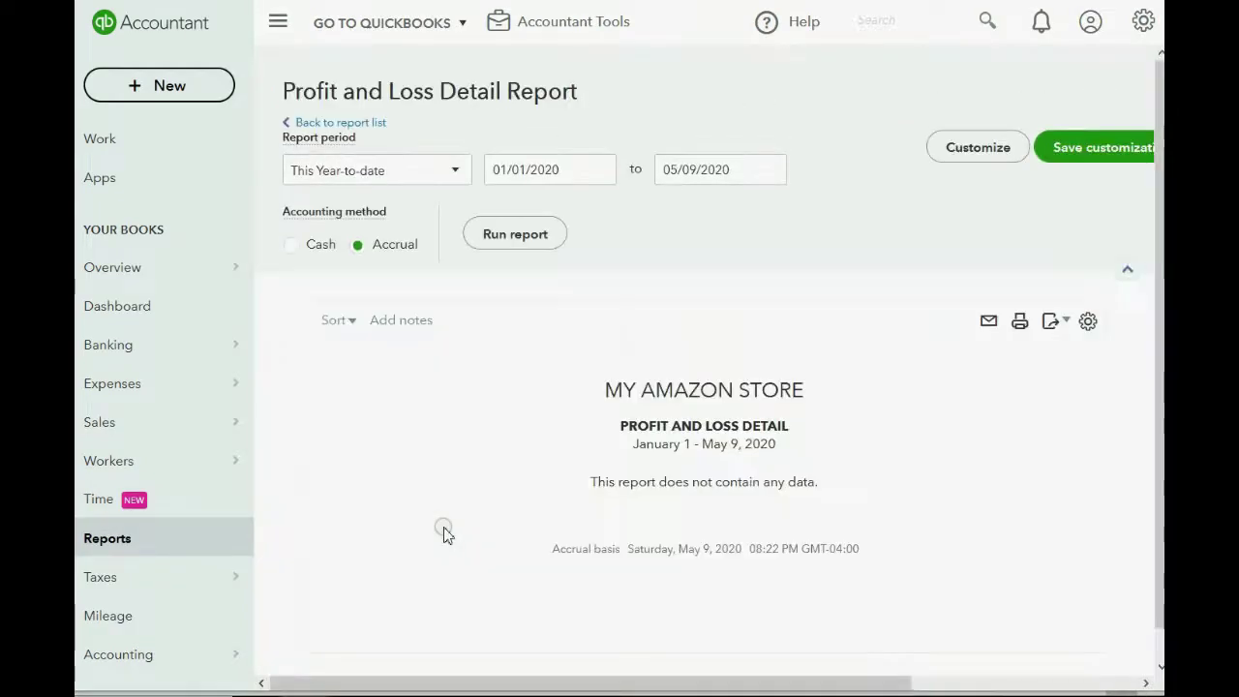
click(424, 178)
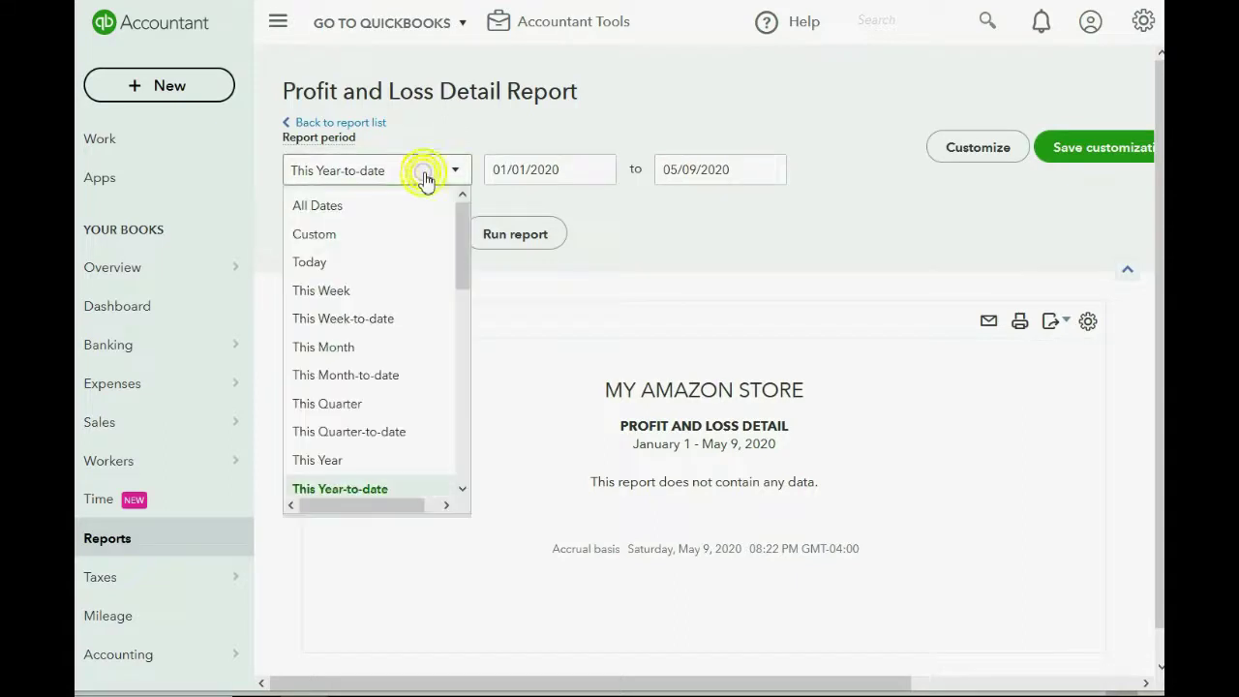
click(380, 209)
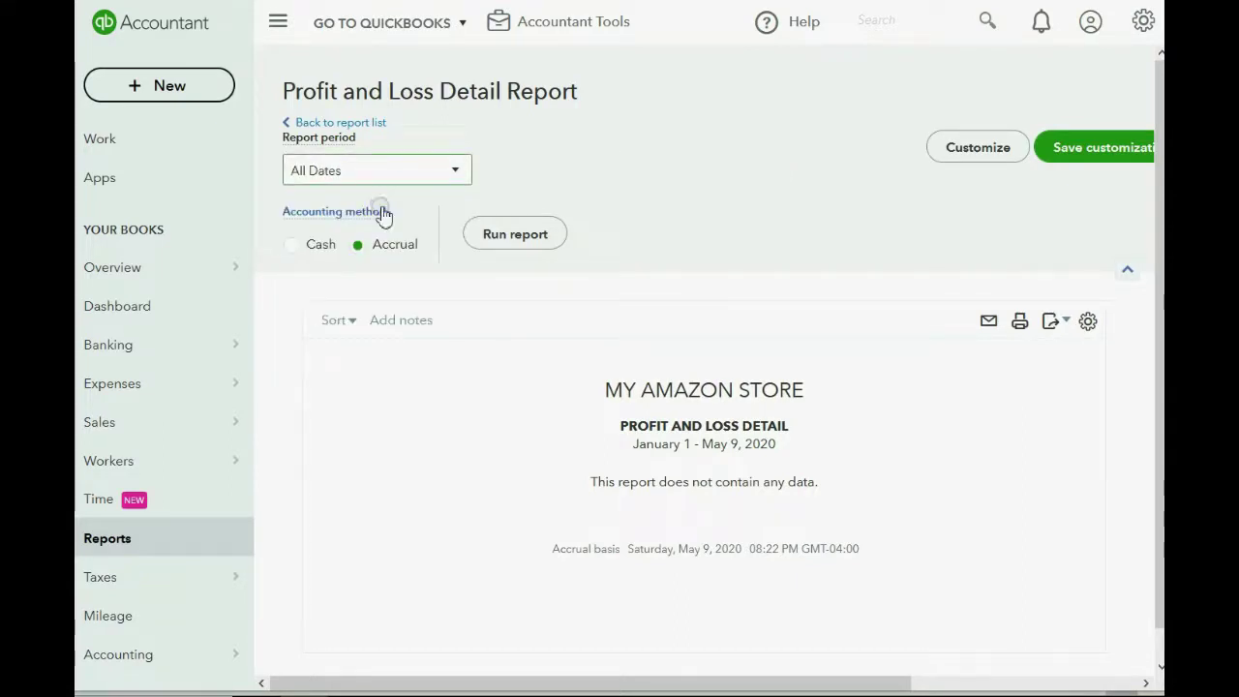
click(510, 242)
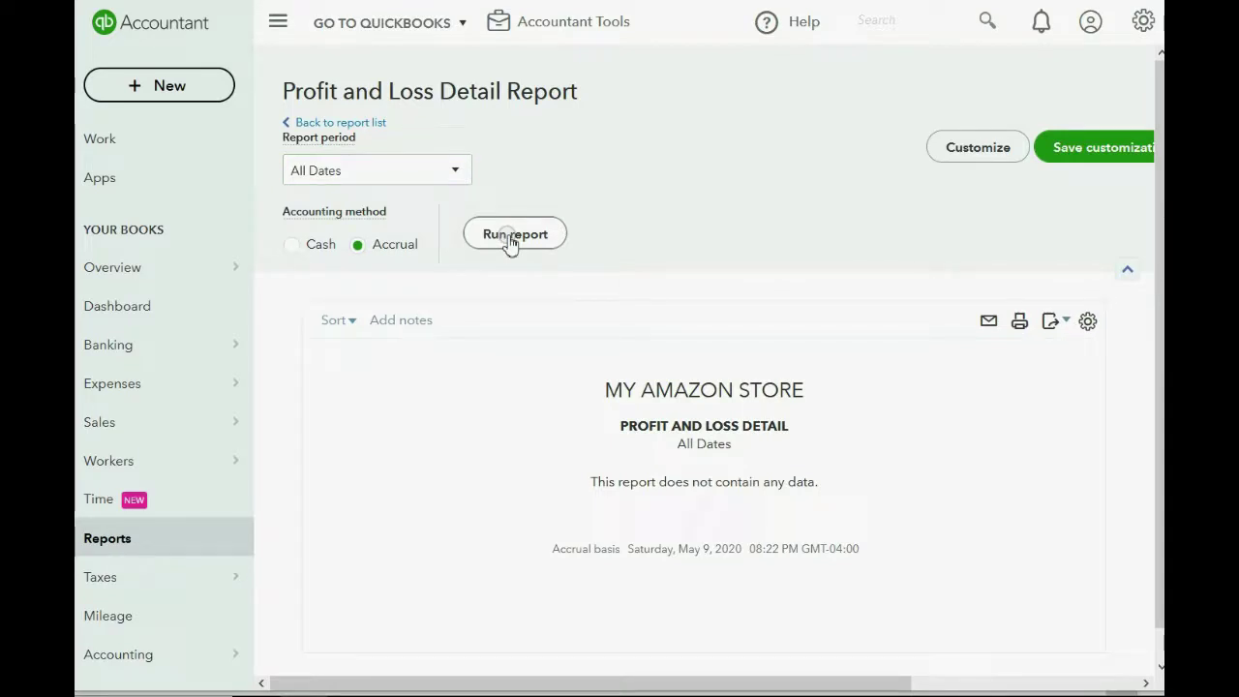
click(1095, 152)
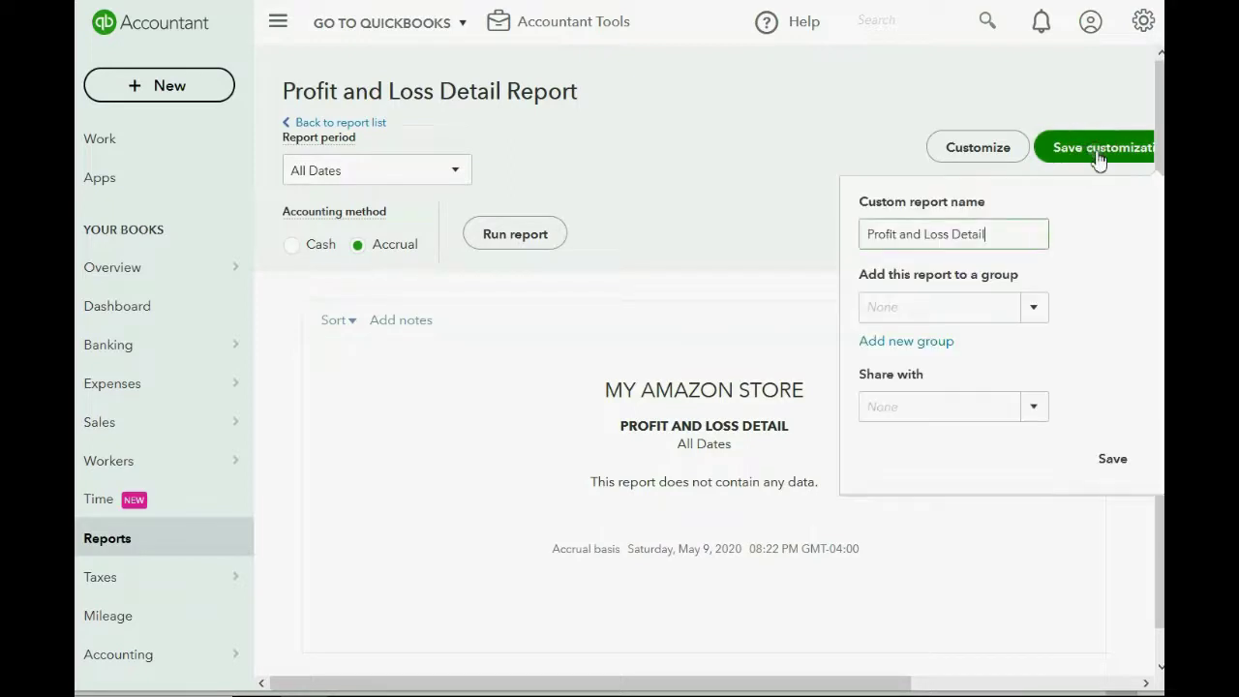
click(1112, 462)
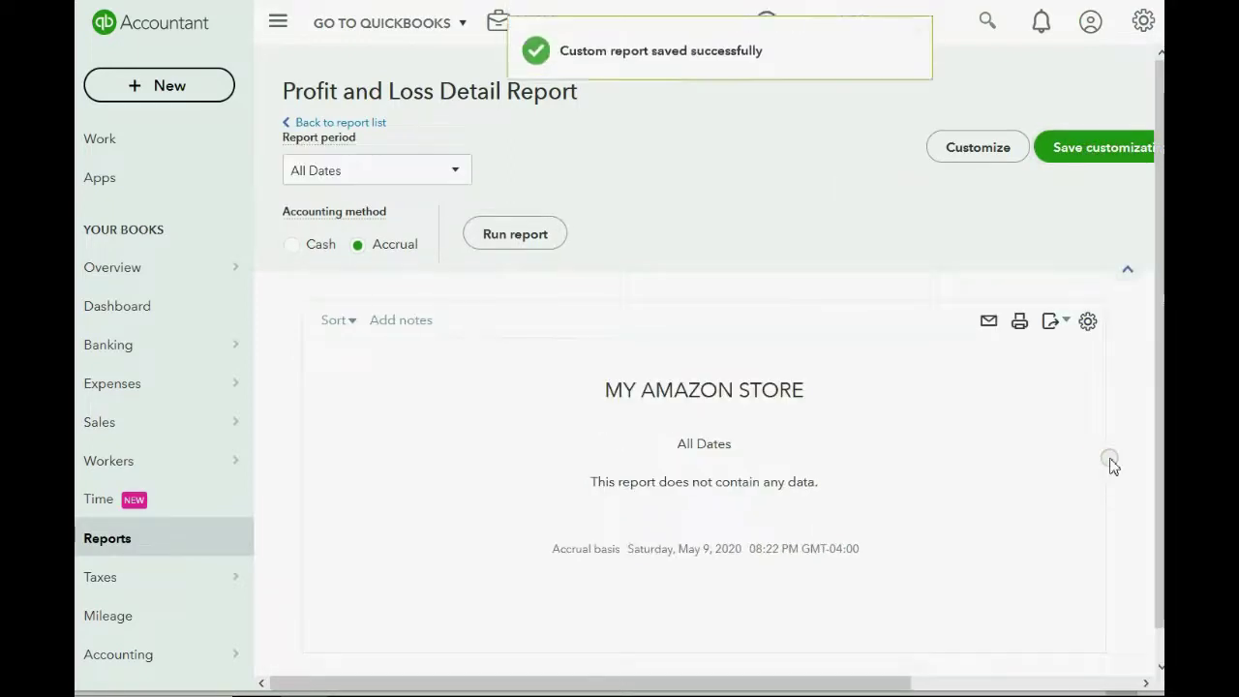
- Check the Custom reports list for the saved All Dates Profit and Loss Detail and Trial Balance reports
click(171, 532)
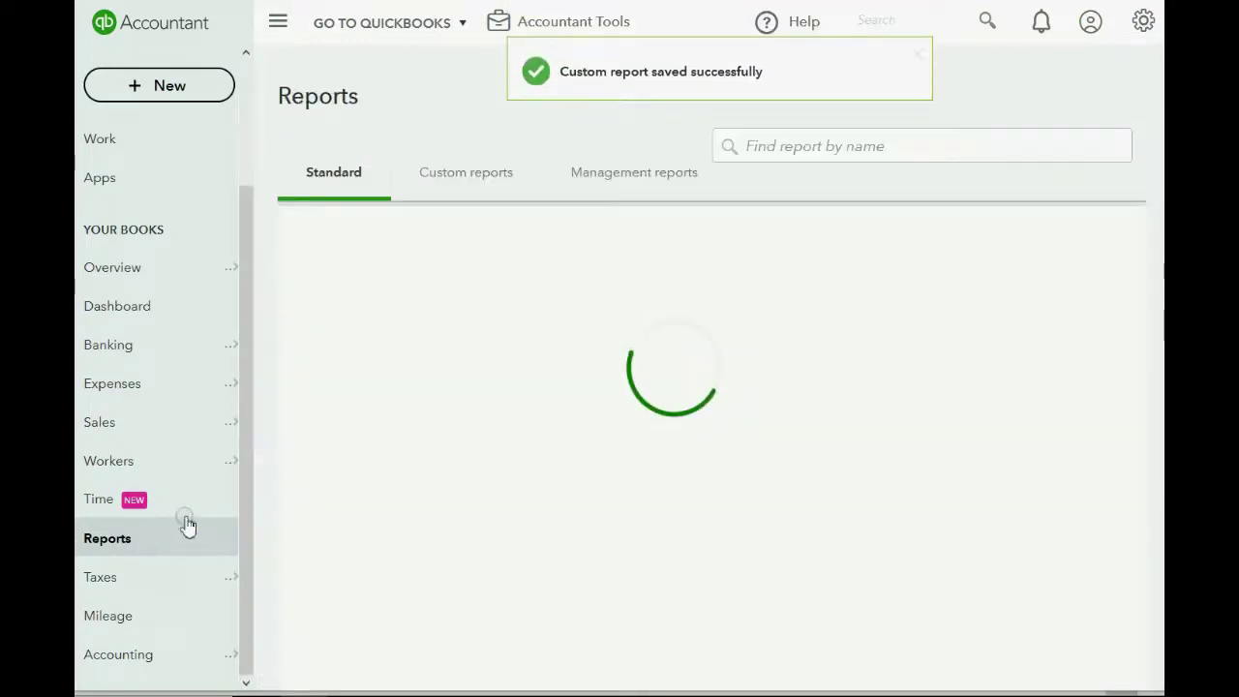
click(465, 175)
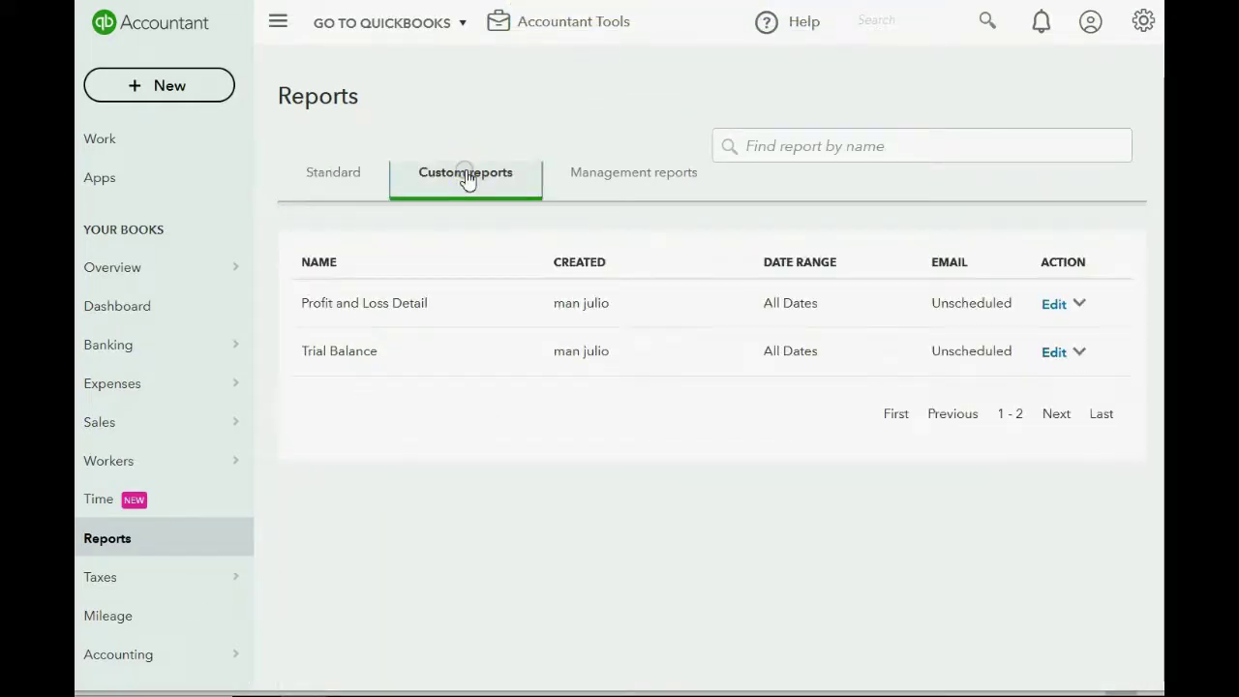
click(343, 322)
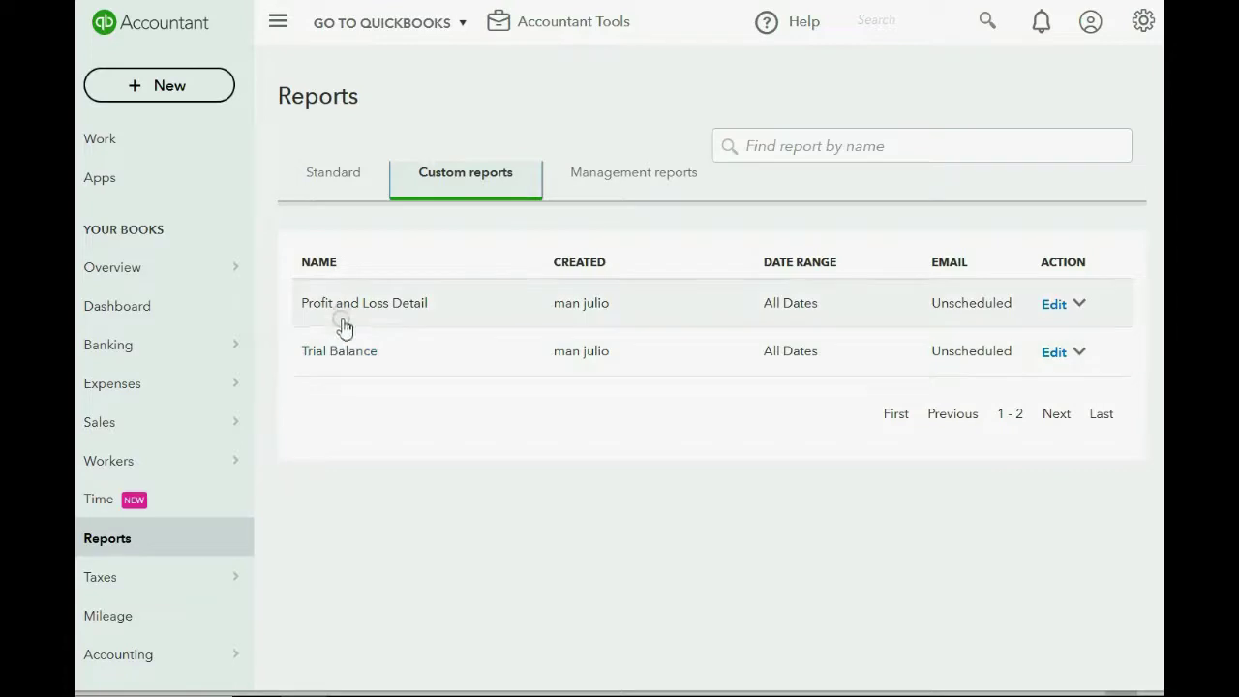